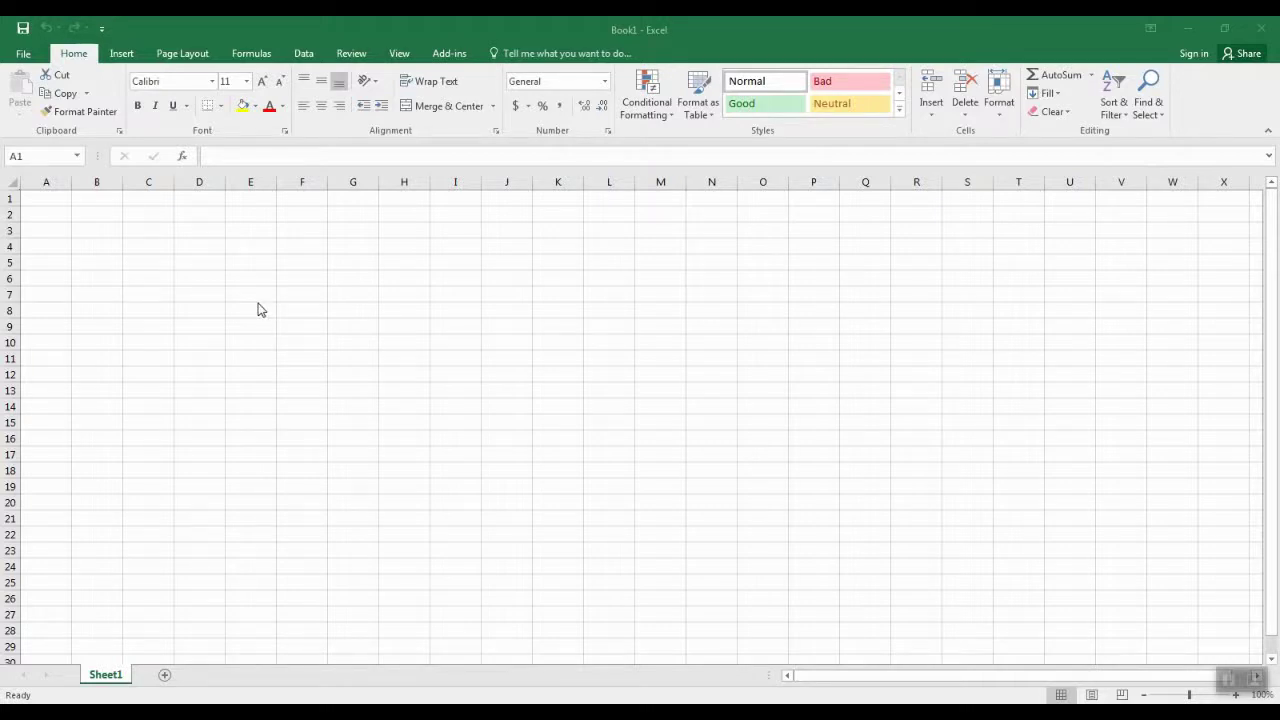
- Enter the numbers 1, 2, 3 and 4 down column A in cells A1 to A4
{"action": "left_click", "coordinate": [58, 200]}
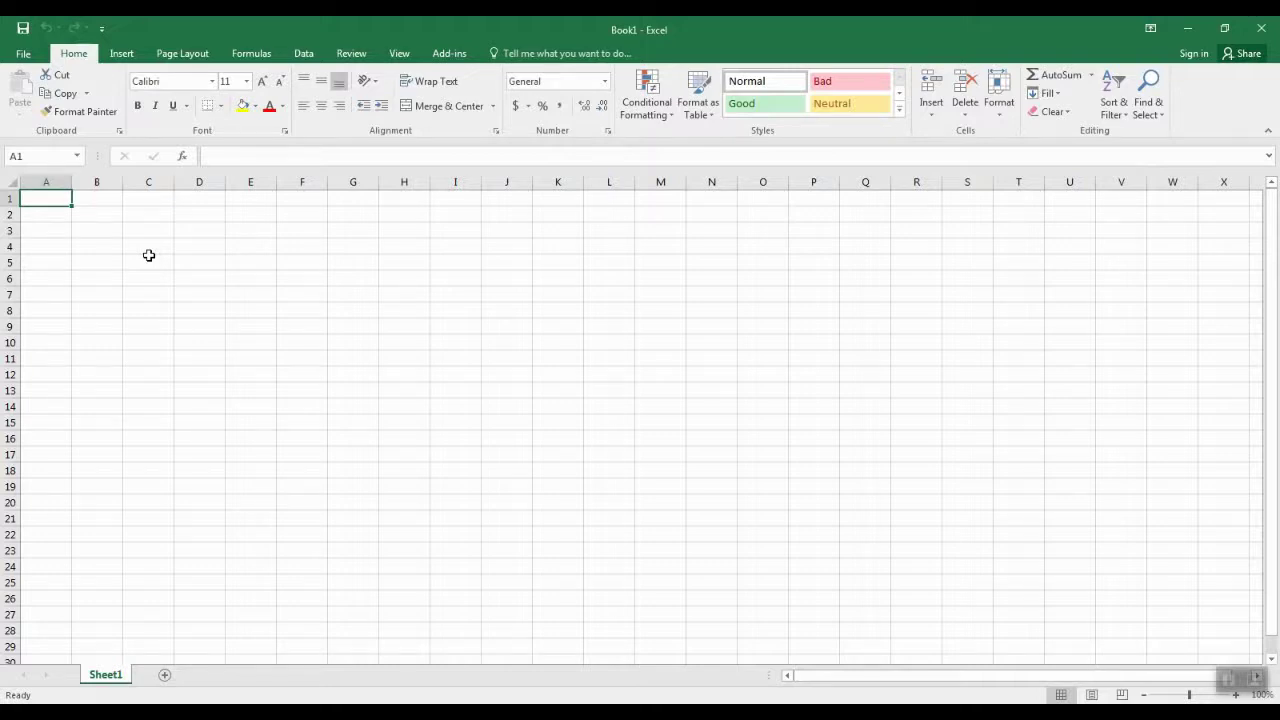
{"action": "type", "text": "1"}
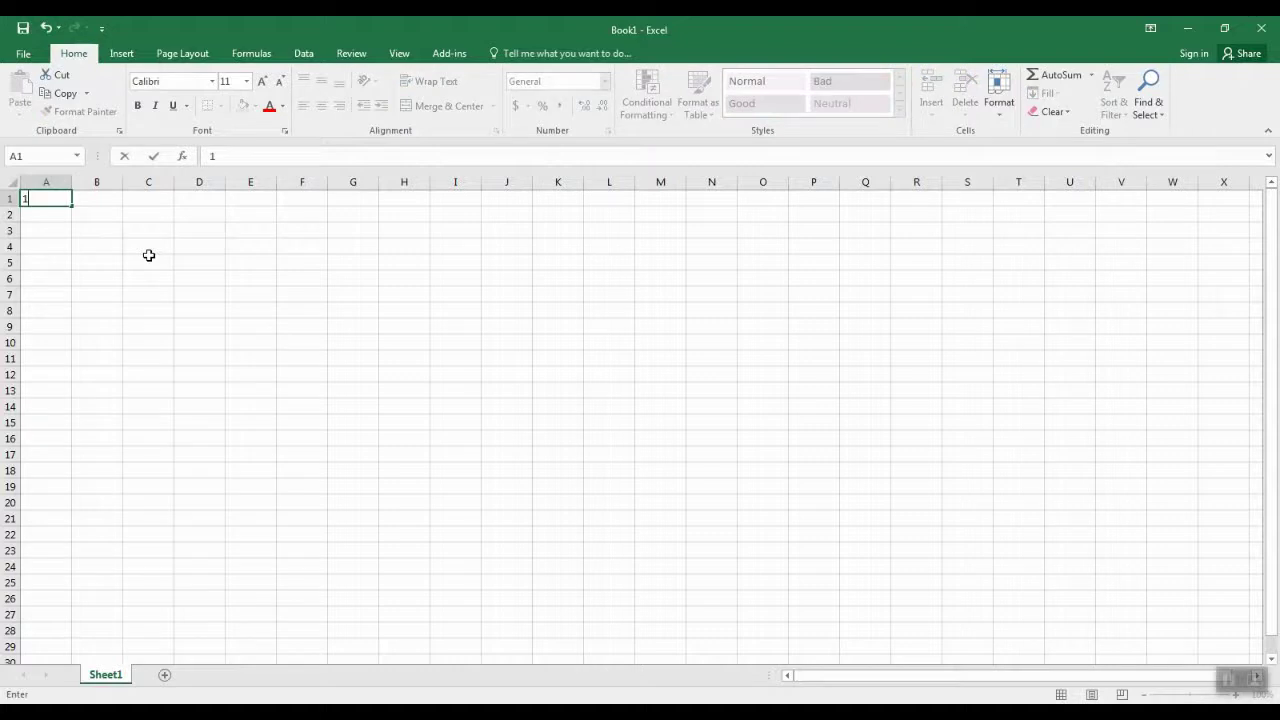
{"action": "key", "text": "Return"}
{"action": "type", "text": "2"}
{"action": "key", "text": "Return"}
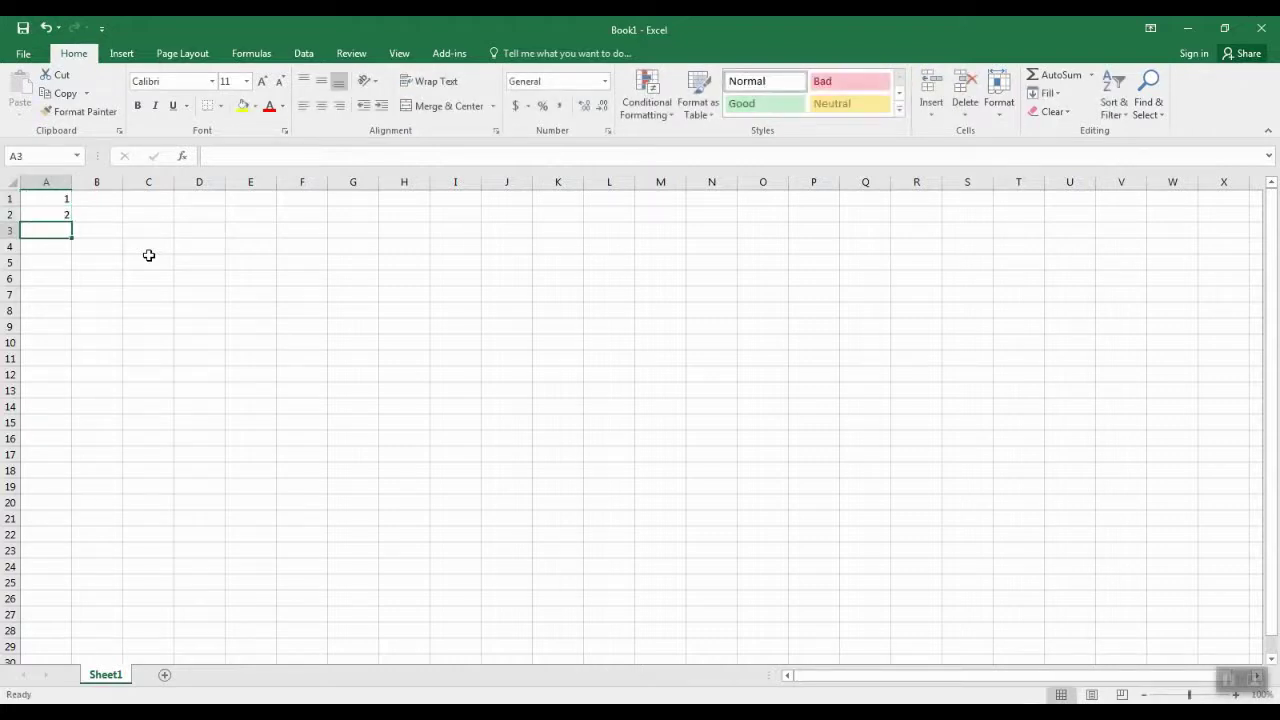
{"action": "type", "text": "3"}
{"action": "key", "text": "Return"}
{"action": "type", "text": "4"}
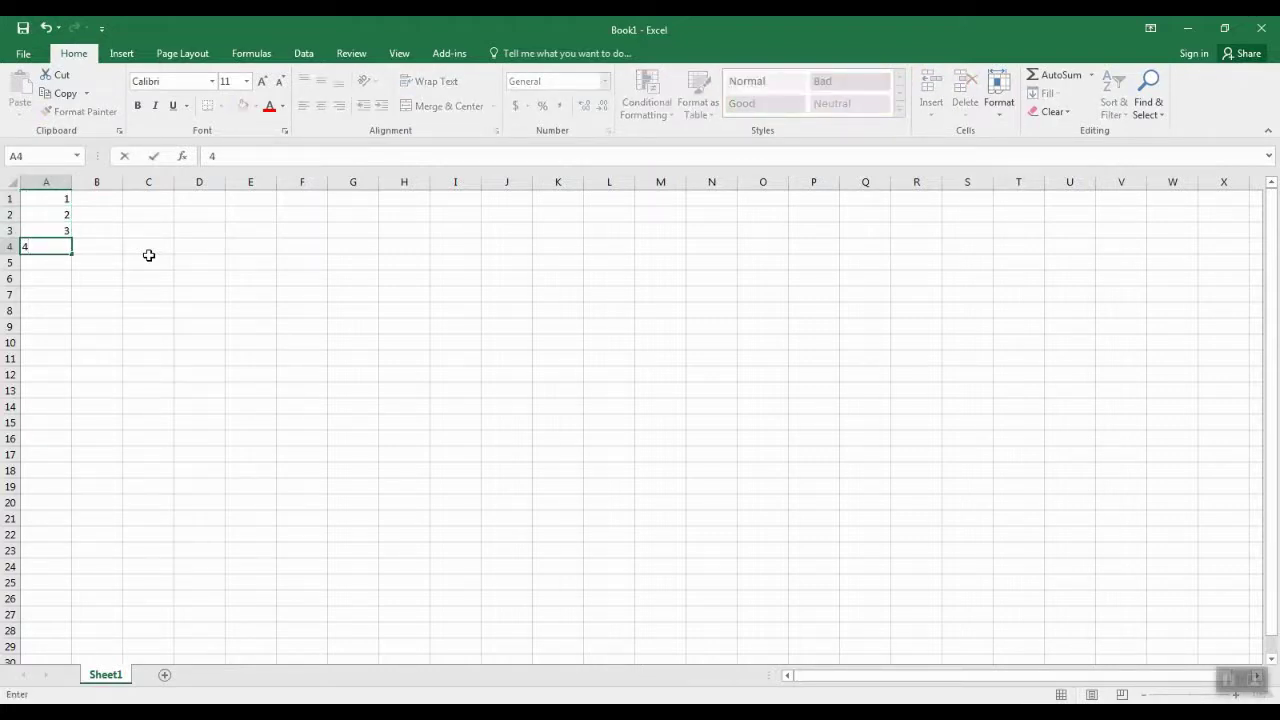
{"action": "key", "text": "Return"}
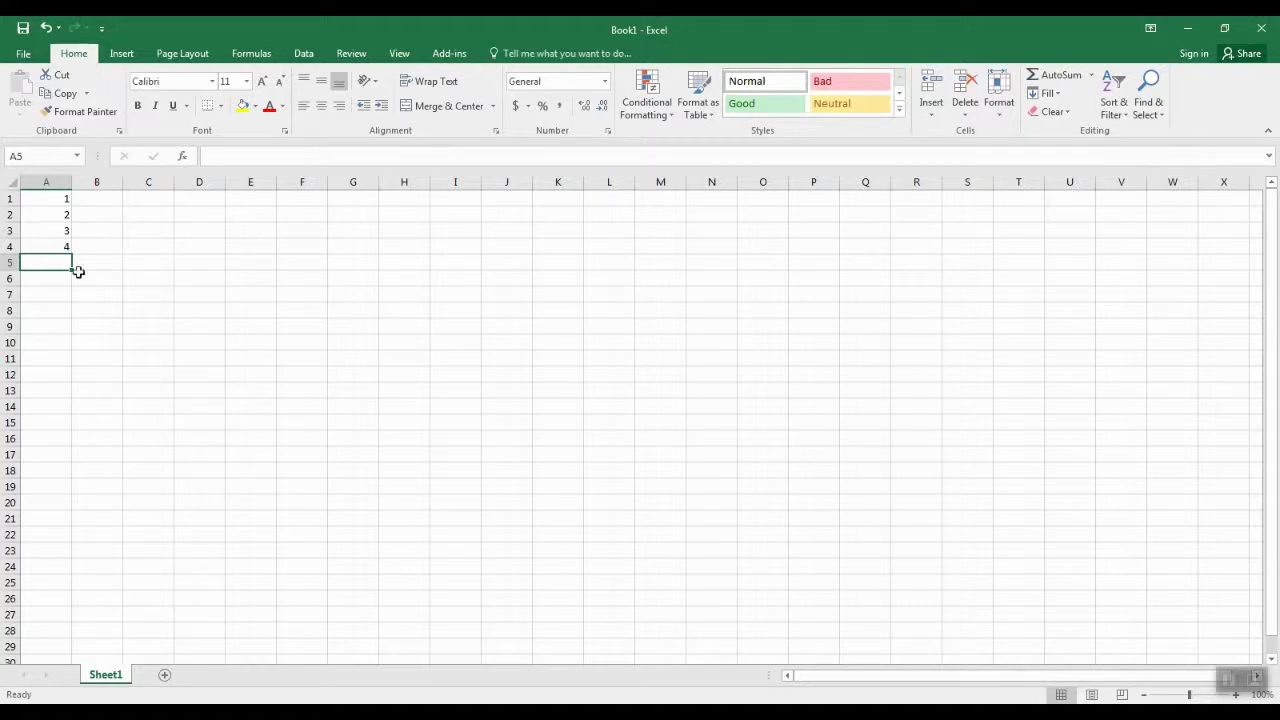
- Total cells A1 to A4 with AutoSum, placing the result in A5
{"action": "left_click", "coordinate": [48, 199]}
{"action": "left_click_drag", "start_coordinate": [48, 199], "coordinate": [49, 248]}
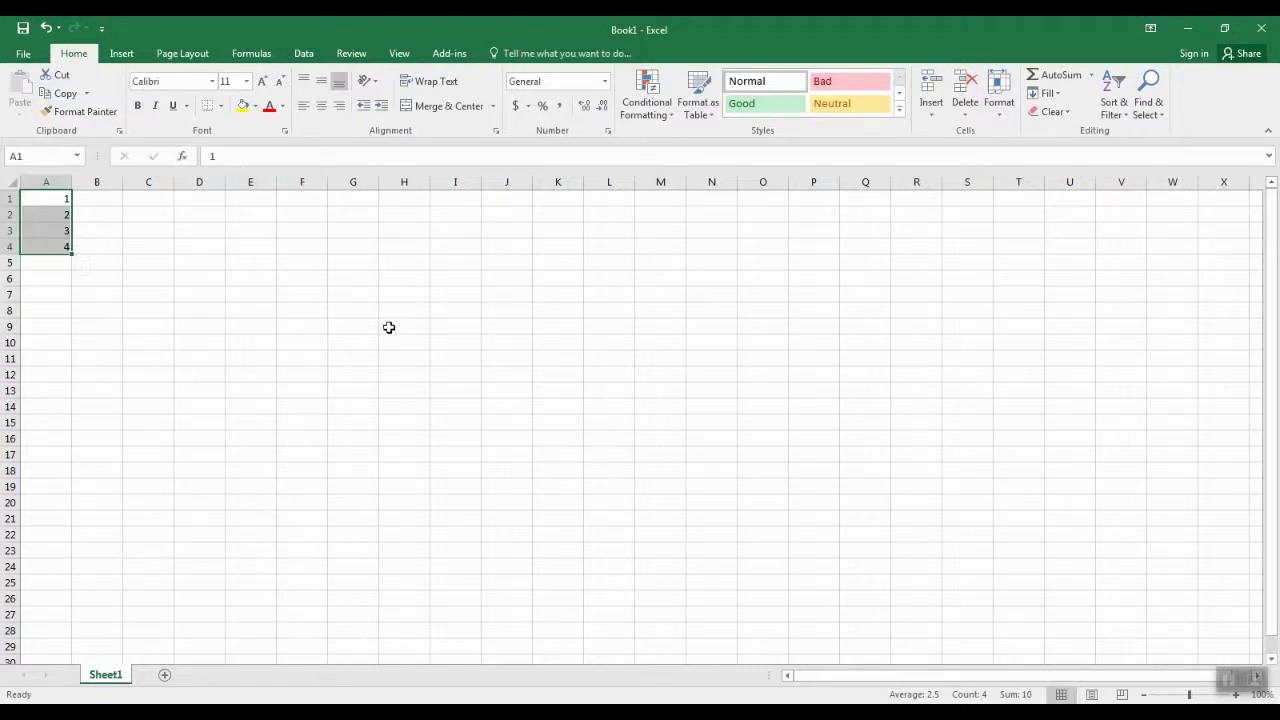
{"action": "left_click", "coordinate": [1047, 81]}
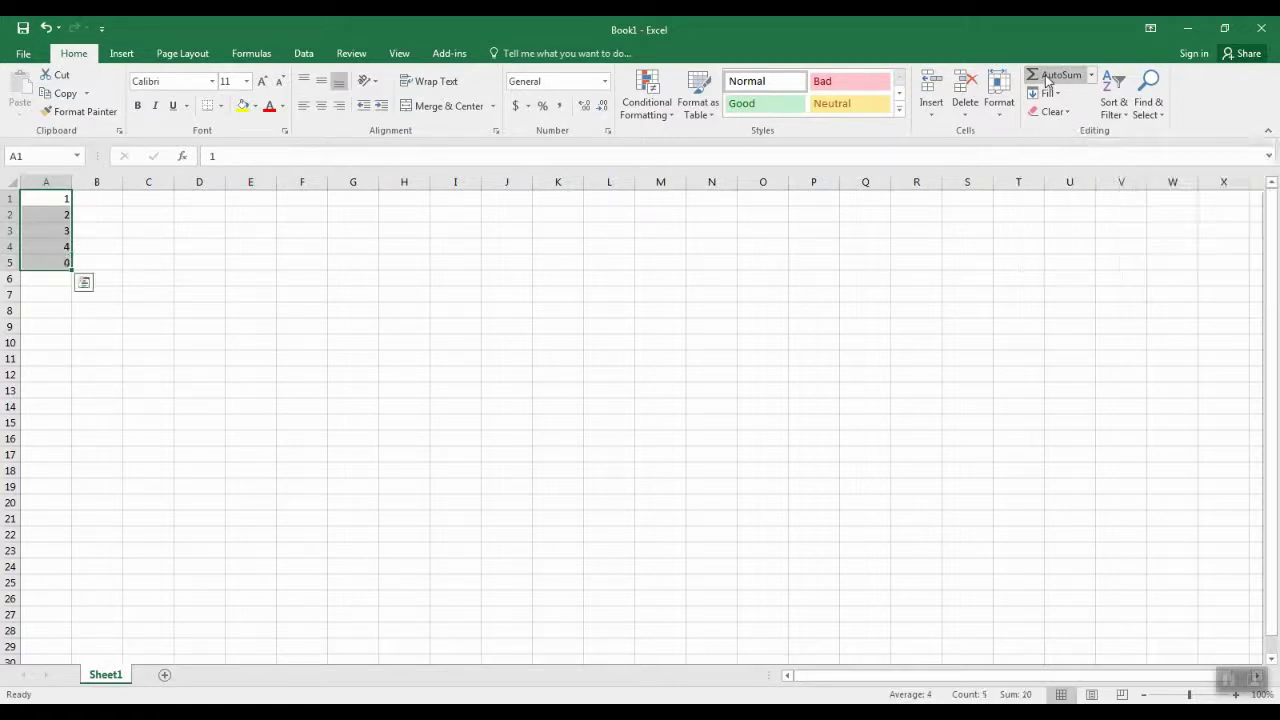
{"action": "left_click", "coordinate": [110, 250]}
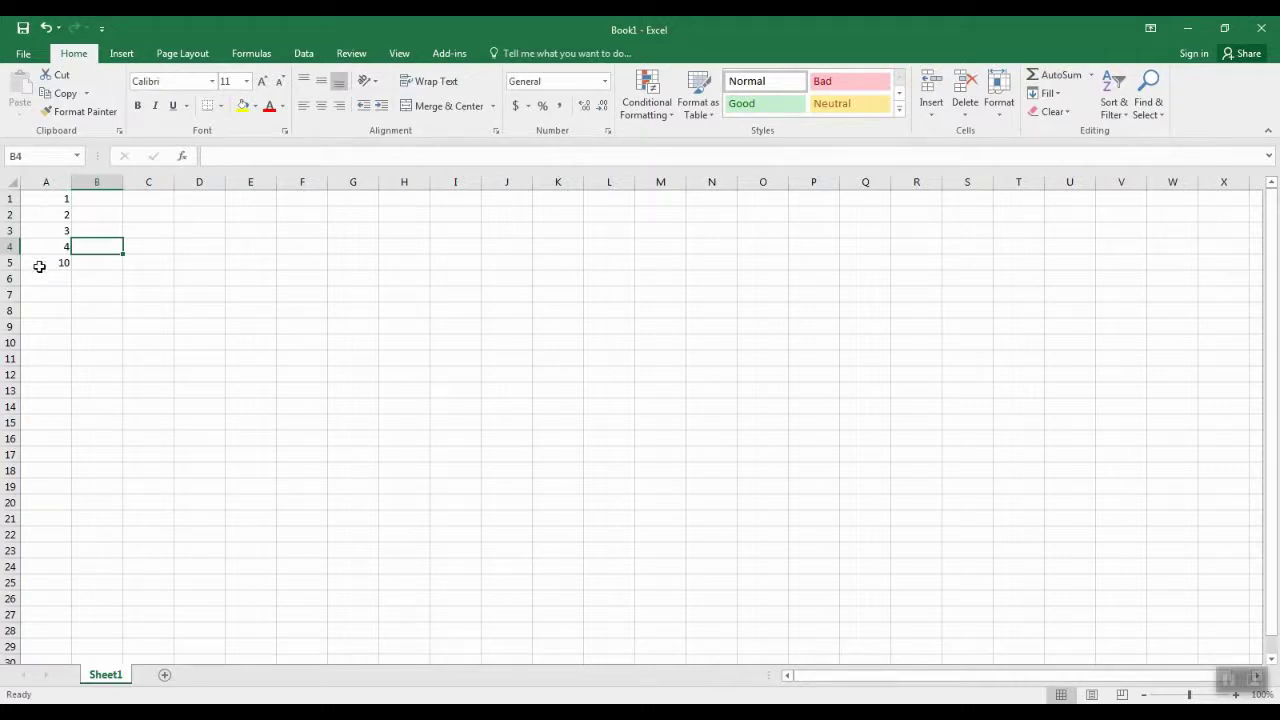
- Examine the SUM formula in A5 and the individual cells A1 to A4 that it adds up
{"action": "left_click", "coordinate": [42, 266]}
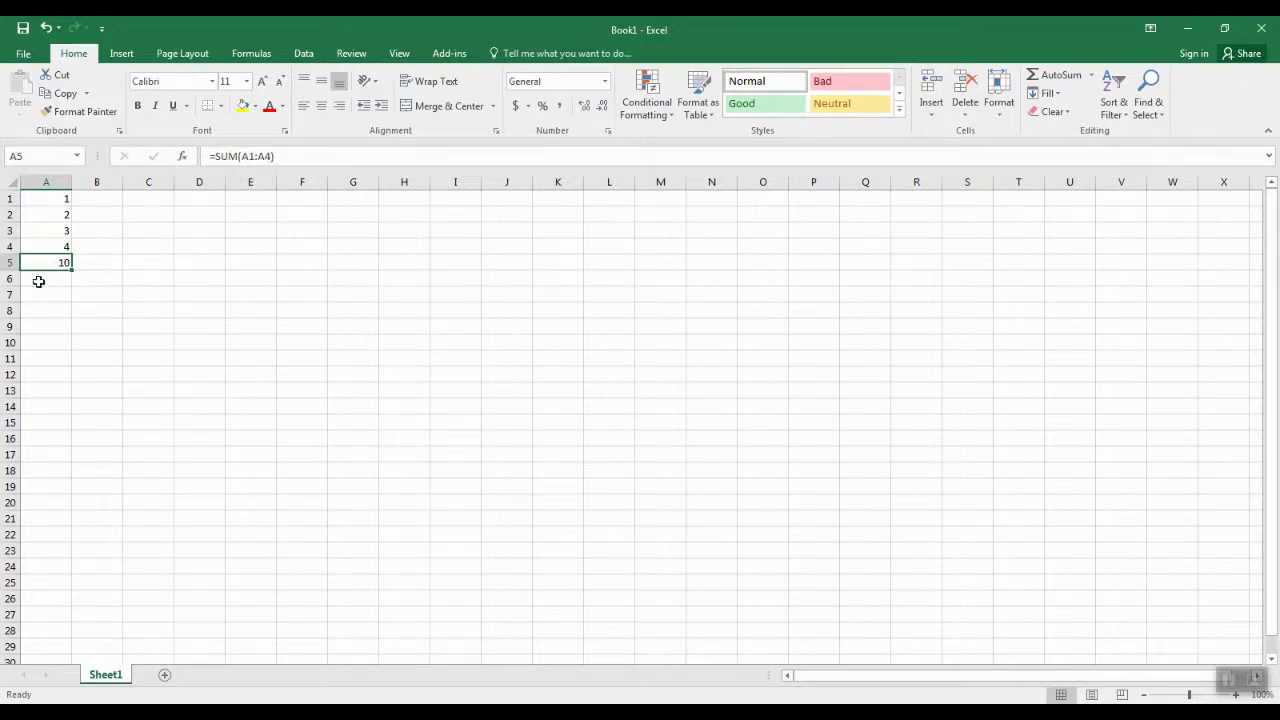
{"action": "left_click", "coordinate": [40, 230]}
{"action": "left_click", "coordinate": [44, 216]}
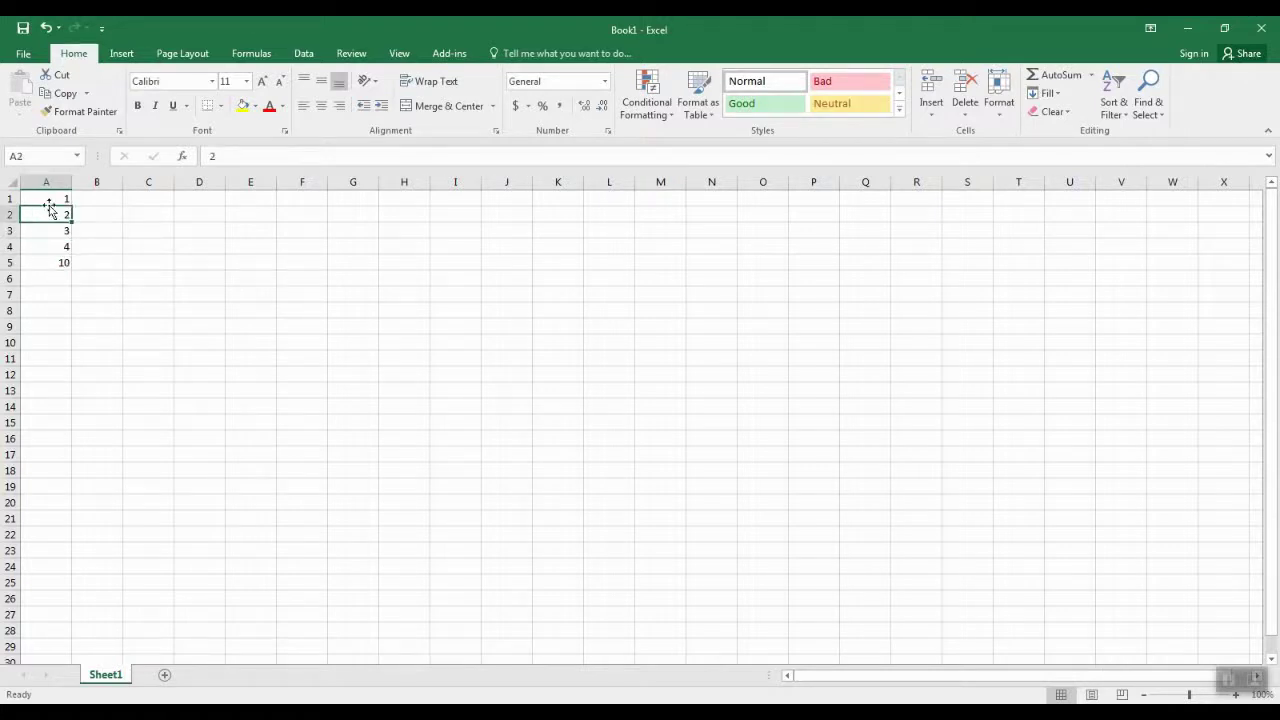
{"action": "left_click", "coordinate": [46, 198]}
{"action": "left_click", "coordinate": [48, 231]}
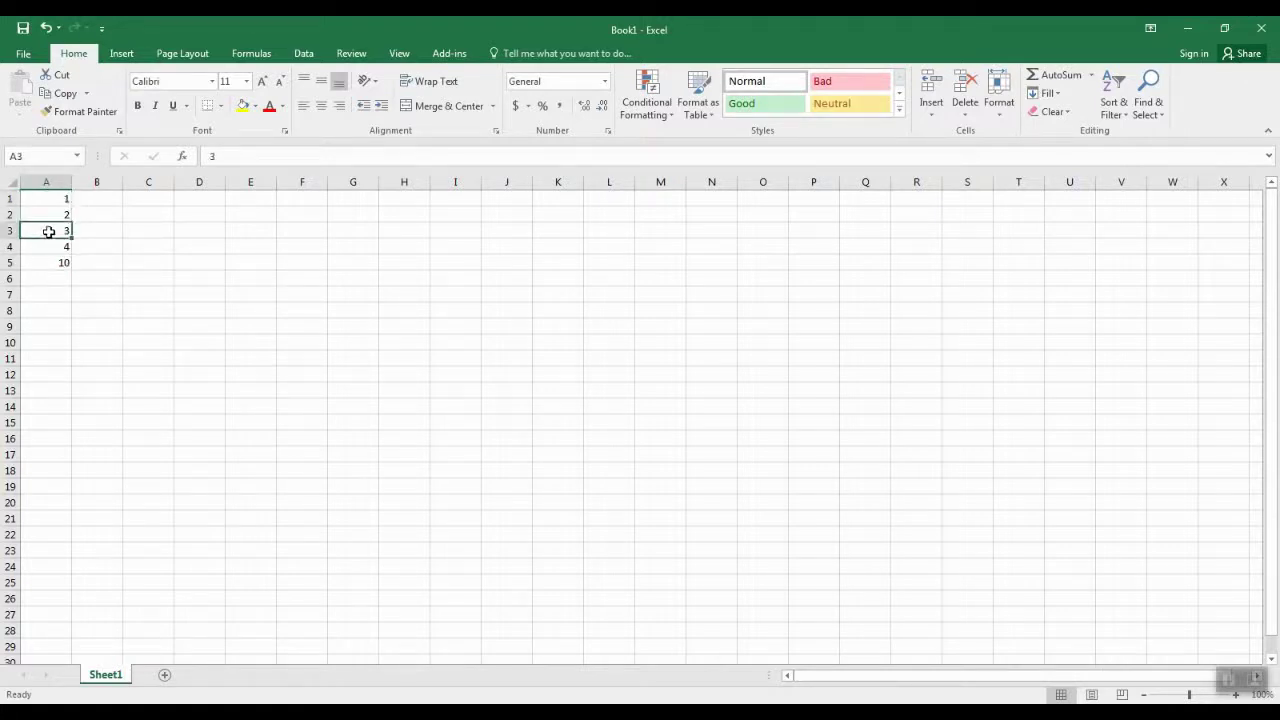
{"action": "left_click", "coordinate": [50, 247]}
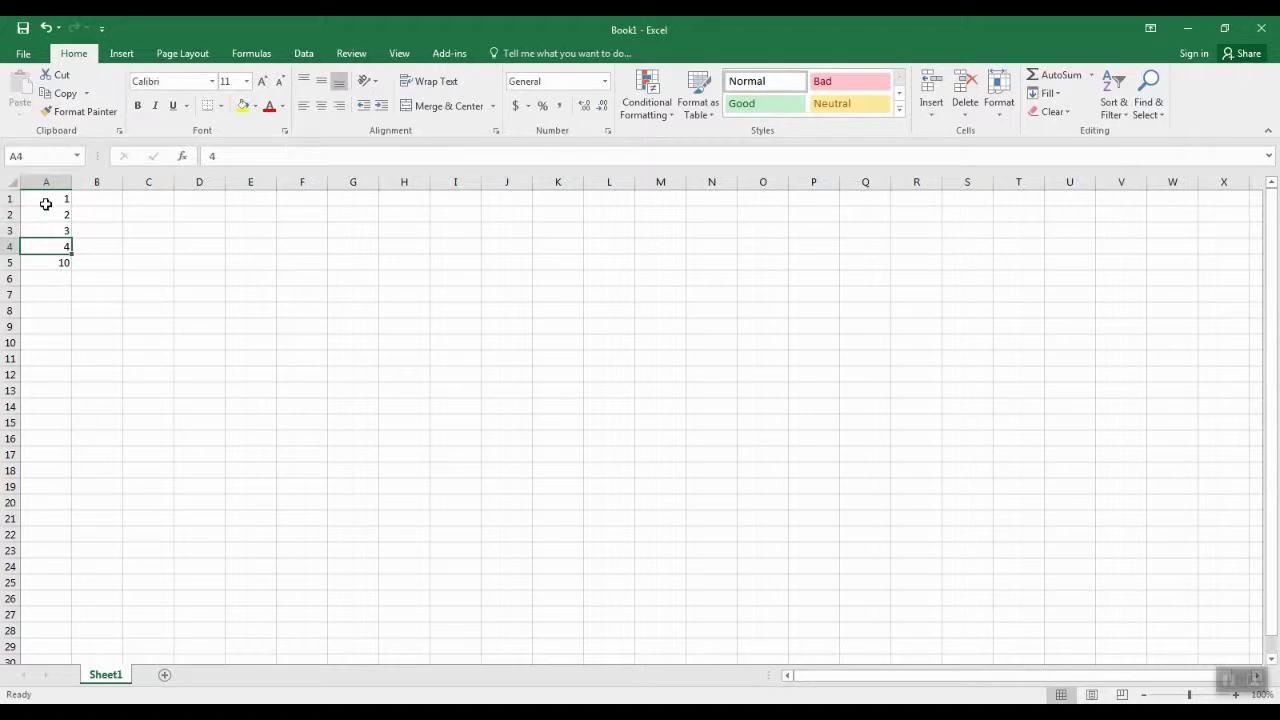
{"action": "left_click", "coordinate": [46, 200]}
{"action": "left_click", "coordinate": [46, 214]}
{"action": "left_click", "coordinate": [47, 233]}
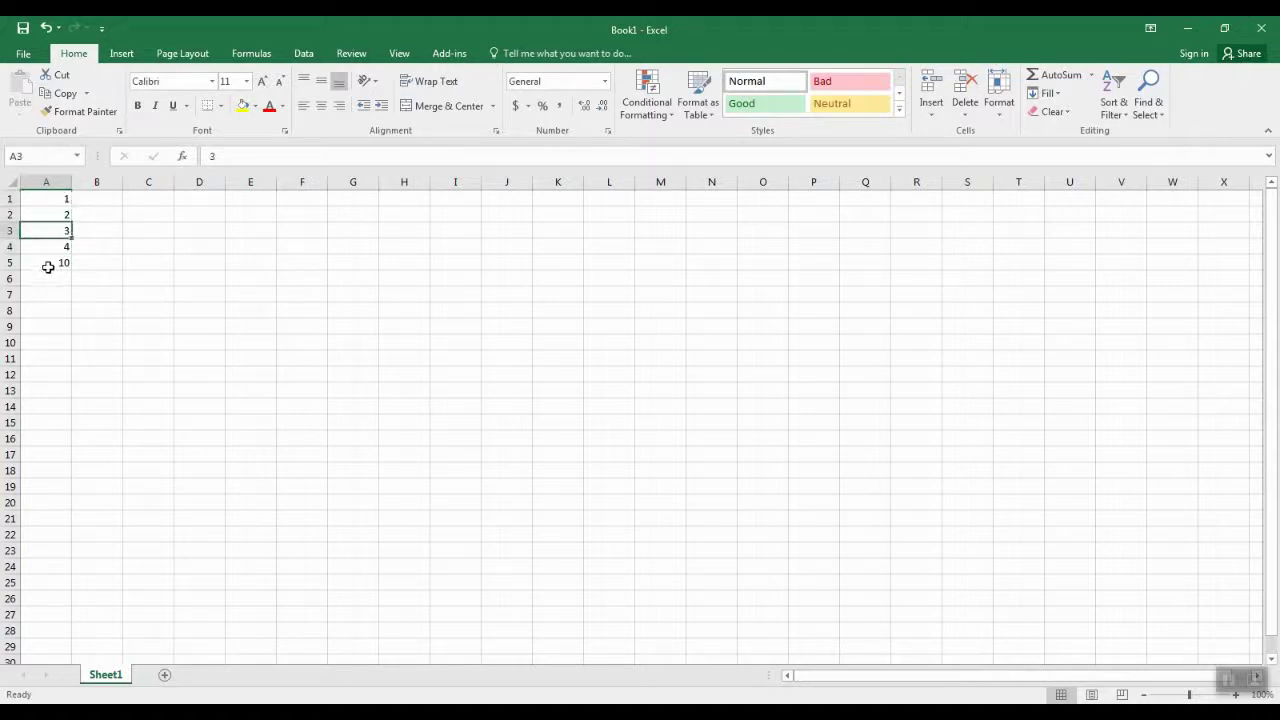
{"action": "left_click", "coordinate": [47, 264]}
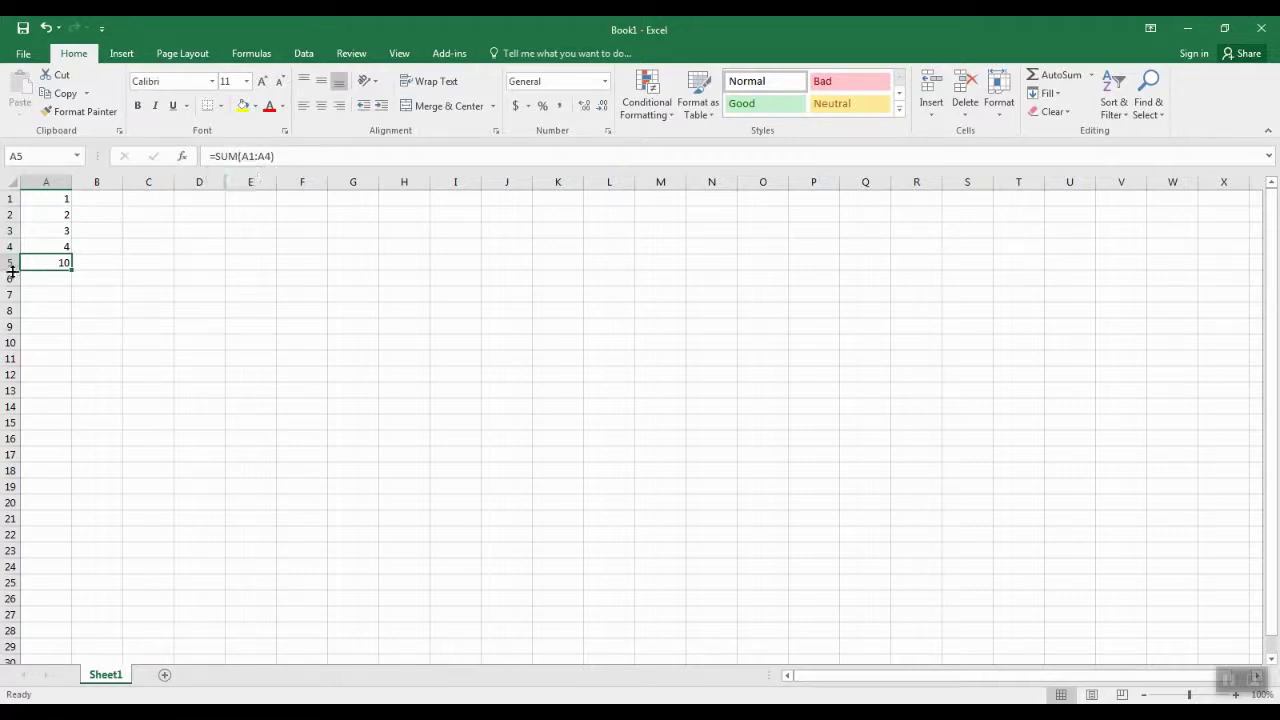
{"action": "left_click", "coordinate": [152, 268]}
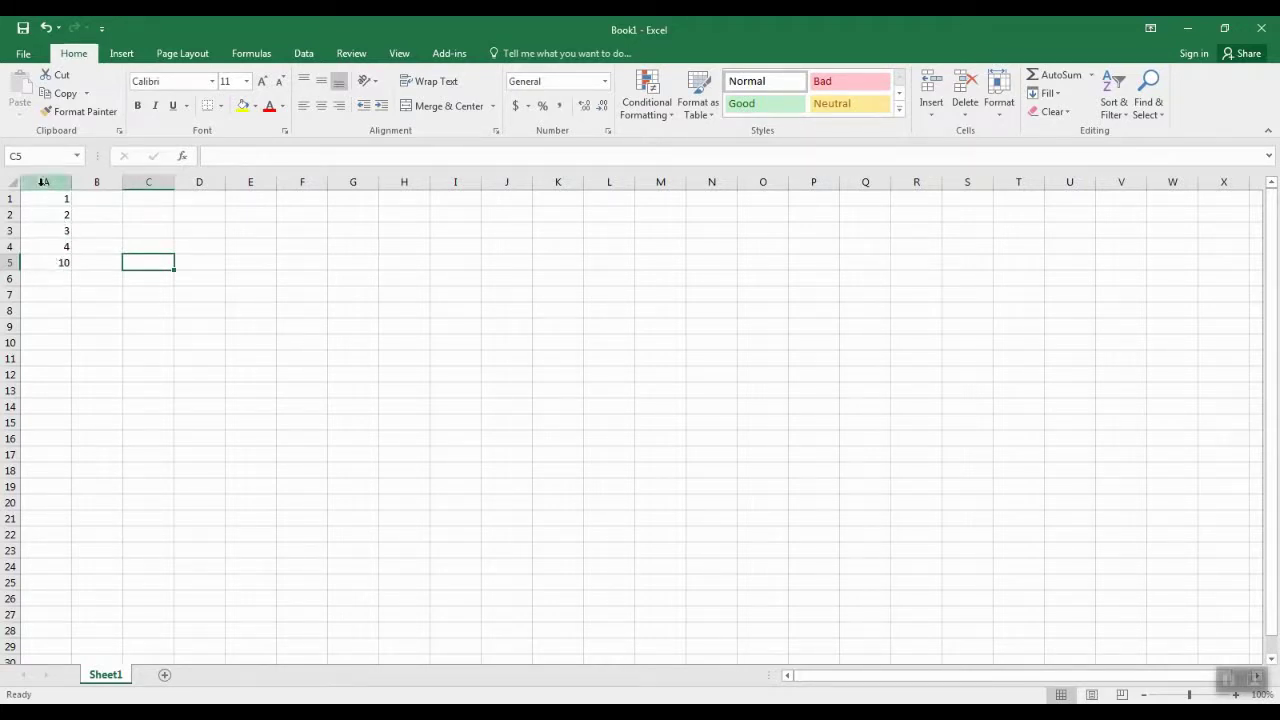
- Change the value in A1 to 6 and check the formula cell A5
{"action": "left_click", "coordinate": [52, 199]}
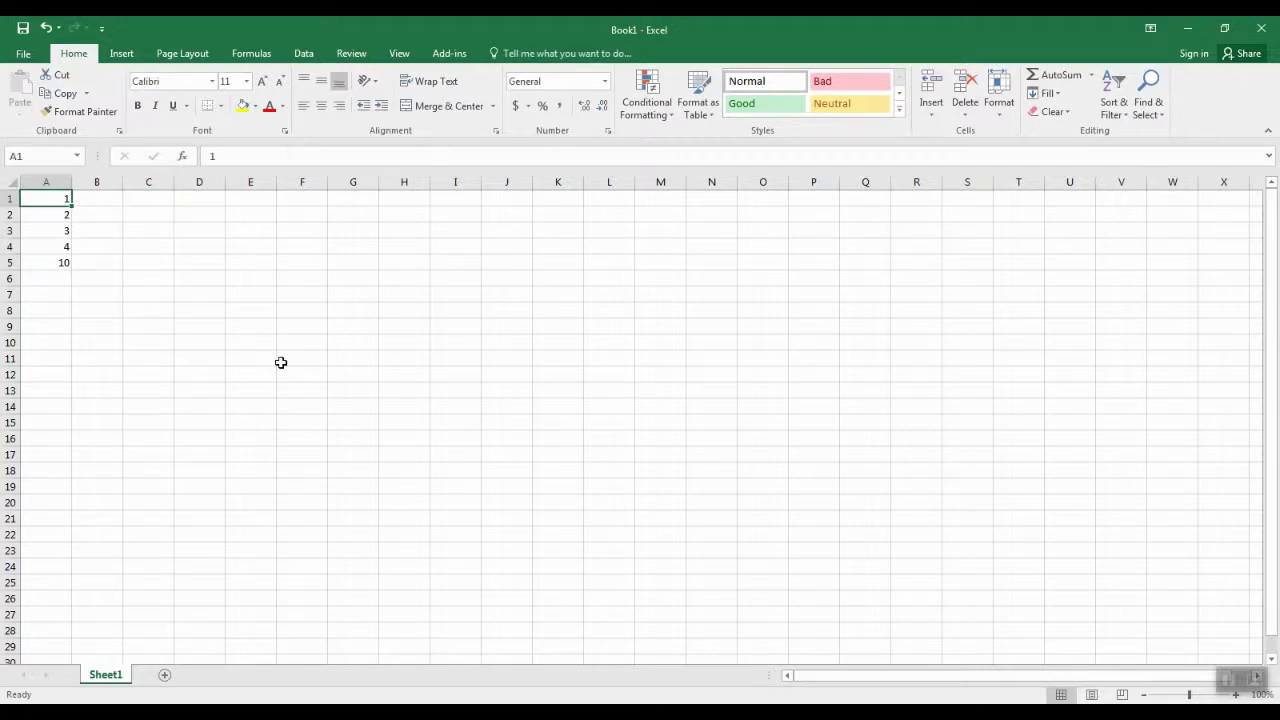
{"action": "type", "text": "6"}
{"action": "key", "text": "Return"}
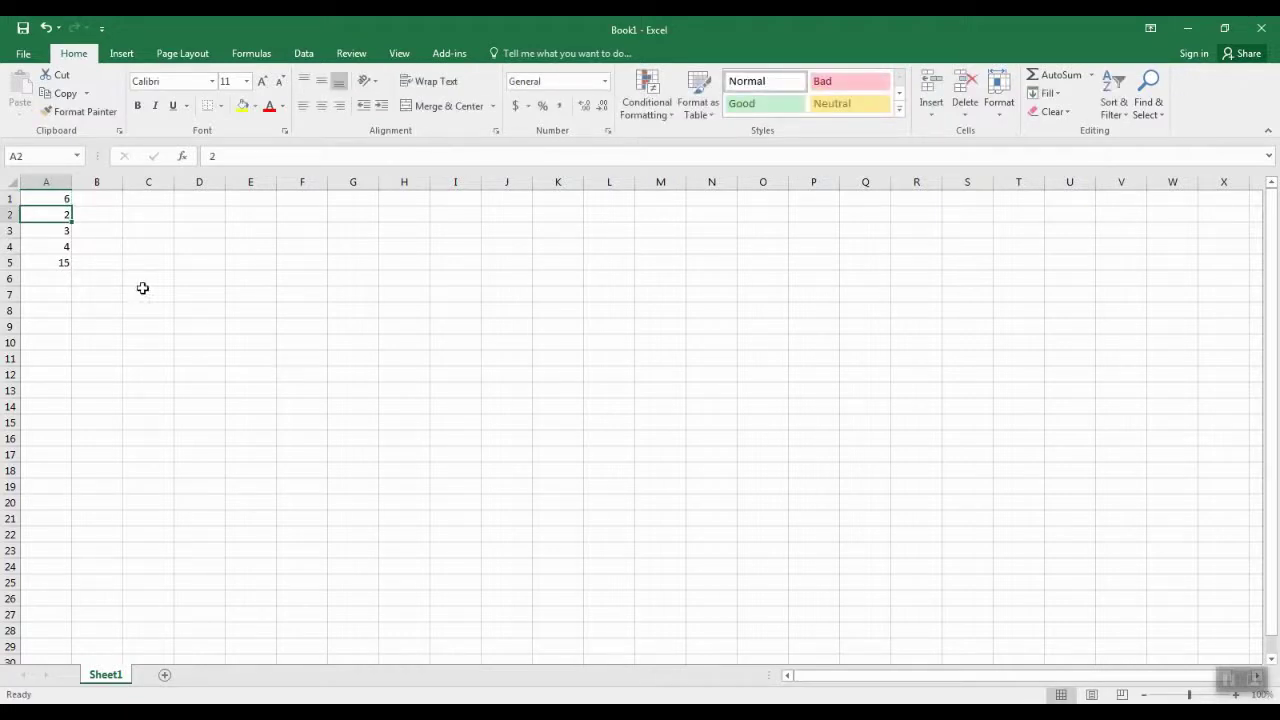
{"action": "left_click", "coordinate": [43, 263]}
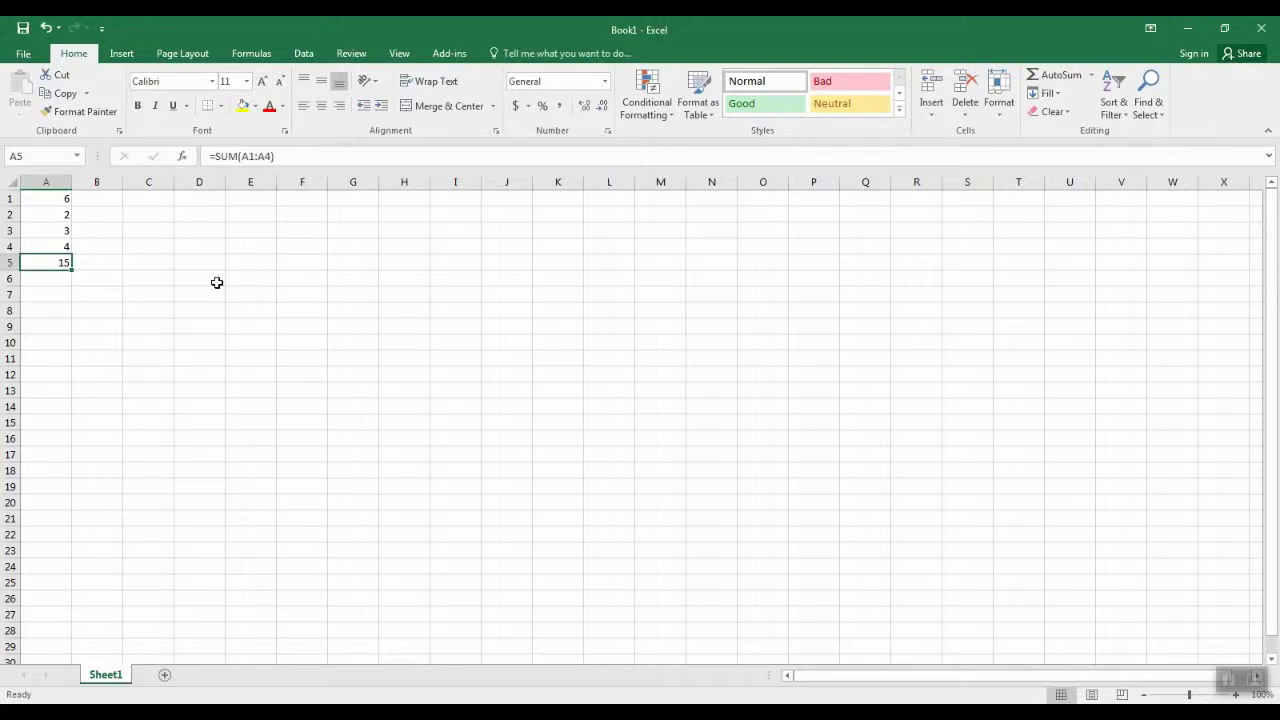
- Enter the numbers 1, 2, 3 and 4 across row 1 in cells C1 to F1
{"action": "left_click", "coordinate": [148, 200]}
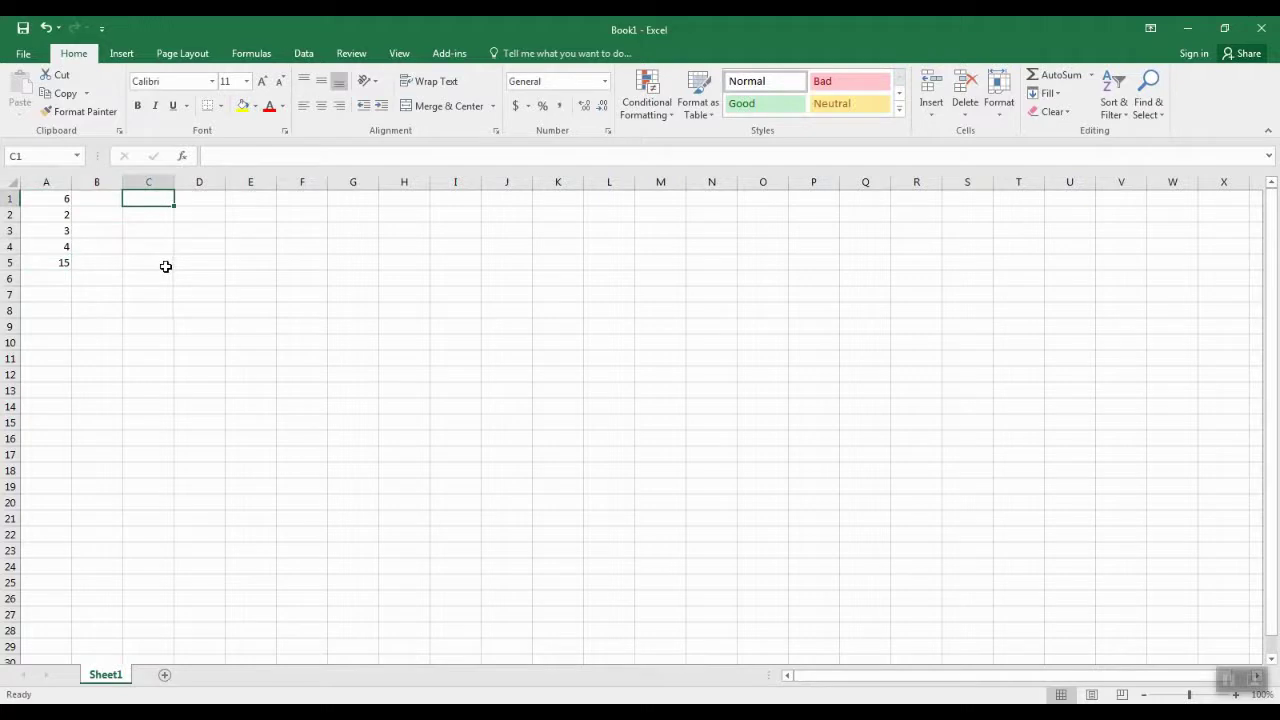
{"action": "type", "text": "1"}
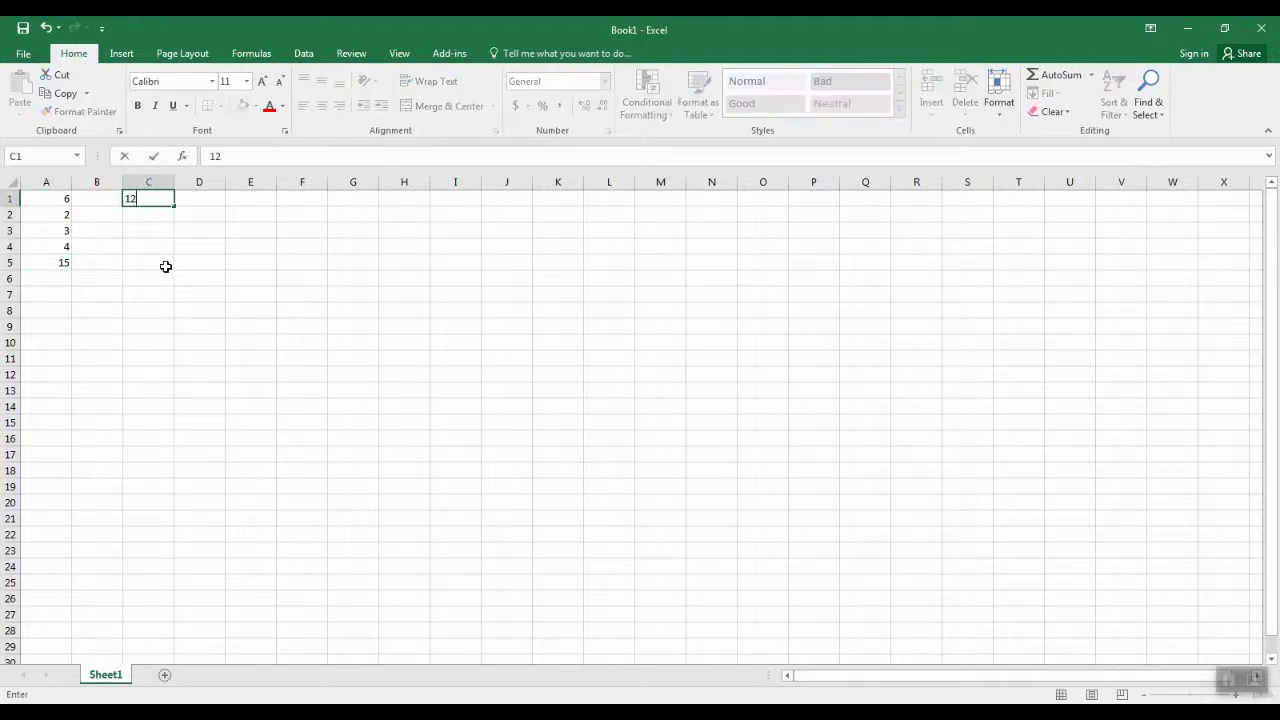
{"action": "key", "text": "Tab"}
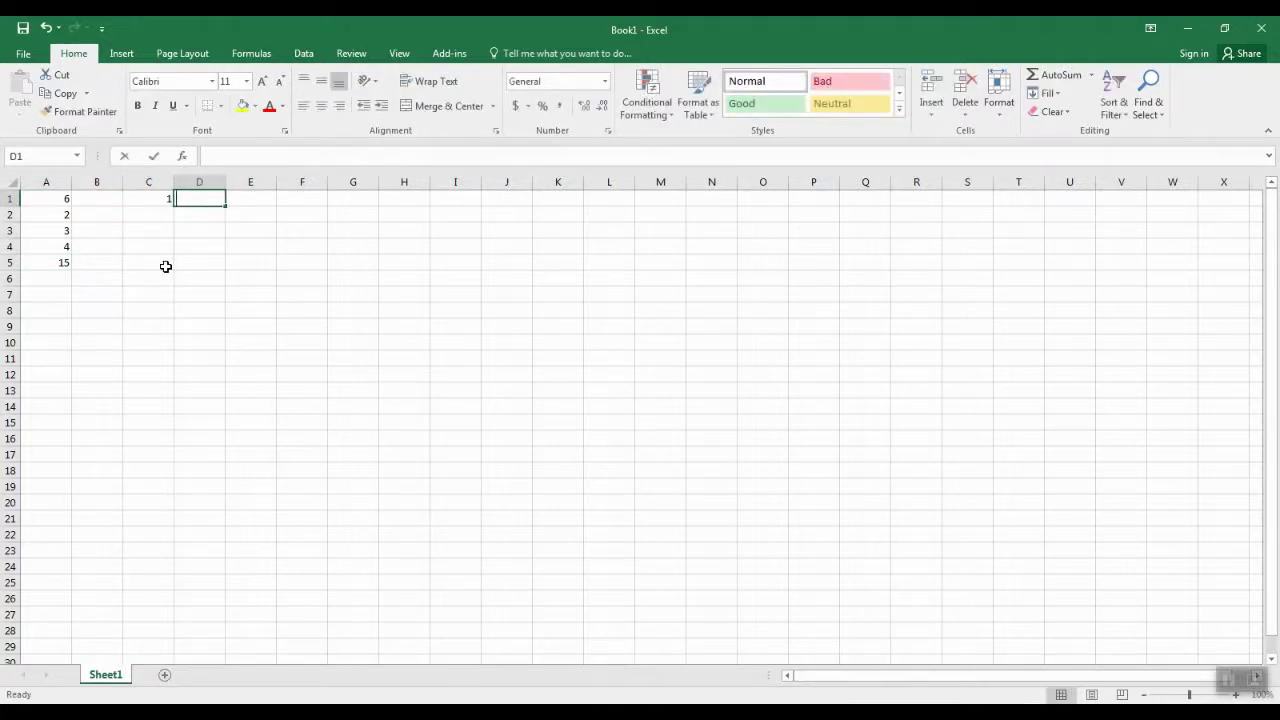
{"action": "type", "text": "2"}
{"action": "key", "text": "Tab"}
{"action": "type", "text": "3"}
{"action": "key", "text": "Tab"}
{"action": "type", "text": "4"}
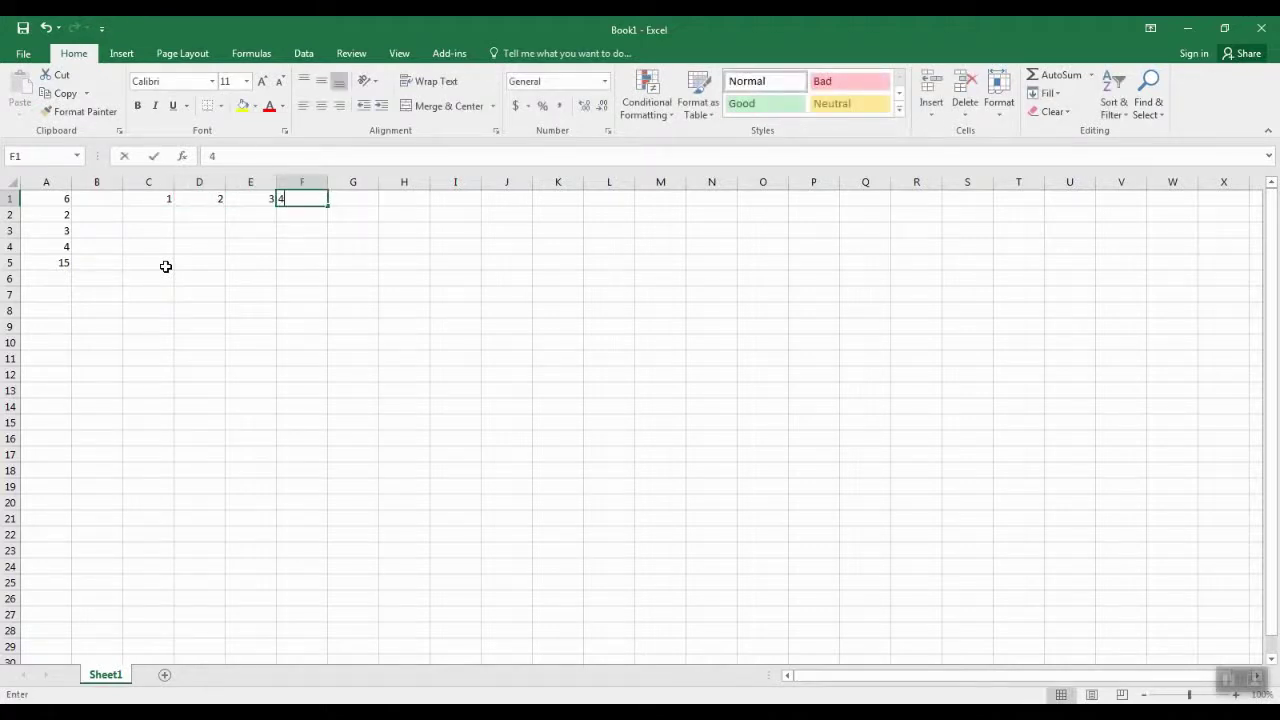
{"action": "key", "text": "Tab"}
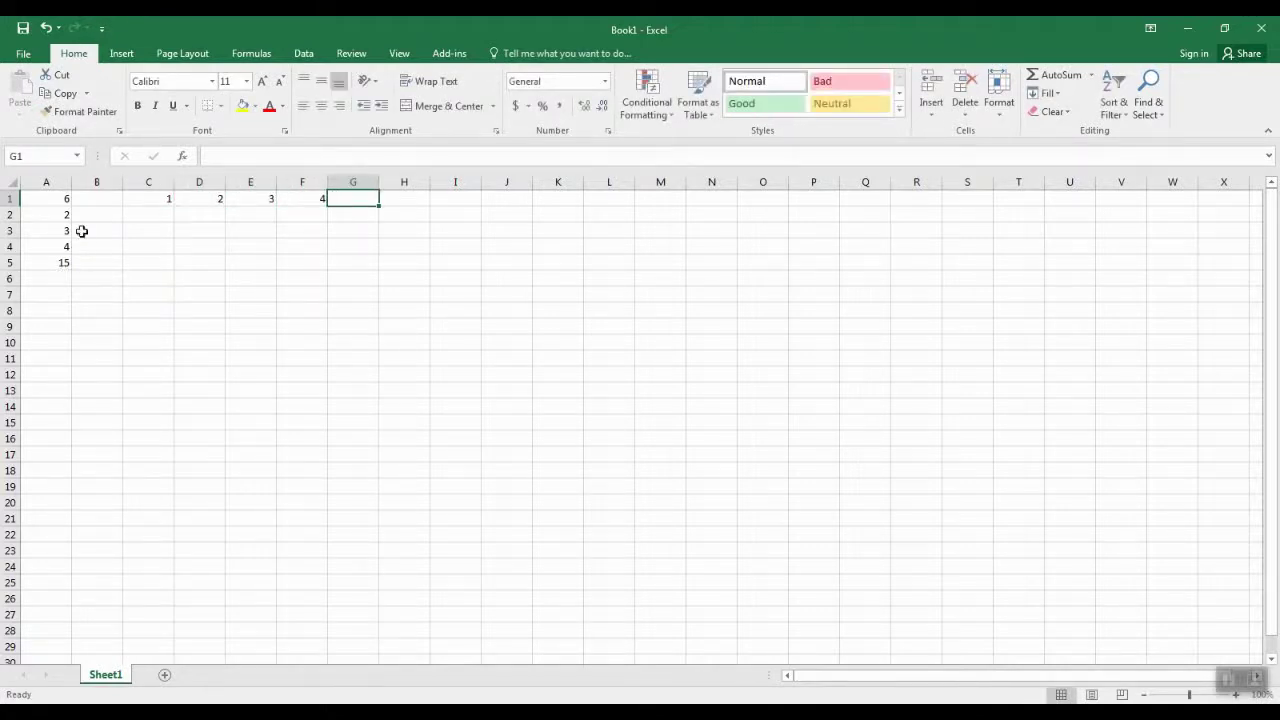
- Total cells C1 to F1 with AutoSum into G1 and check the resulting formula against its range
{"action": "left_click", "coordinate": [159, 201]}
{"action": "left_click_drag", "start_coordinate": [159, 201], "coordinate": [306, 199]}
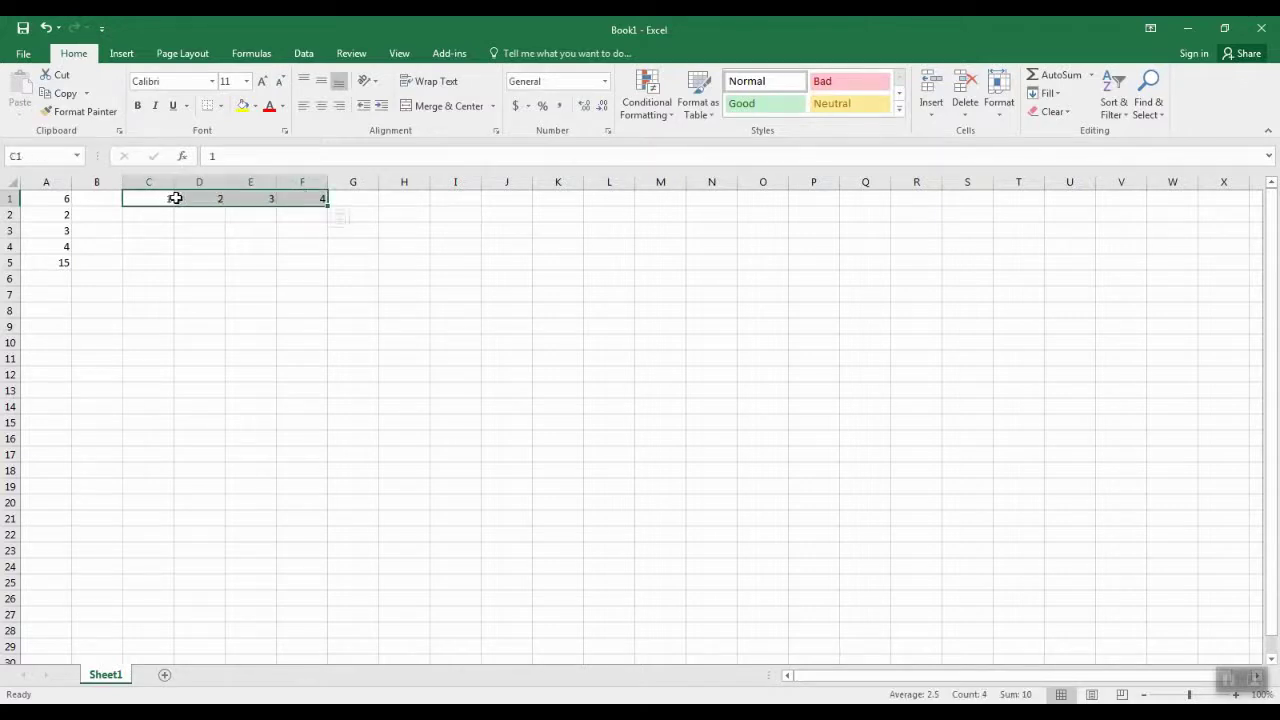
{"action": "left_click", "coordinate": [1052, 78]}
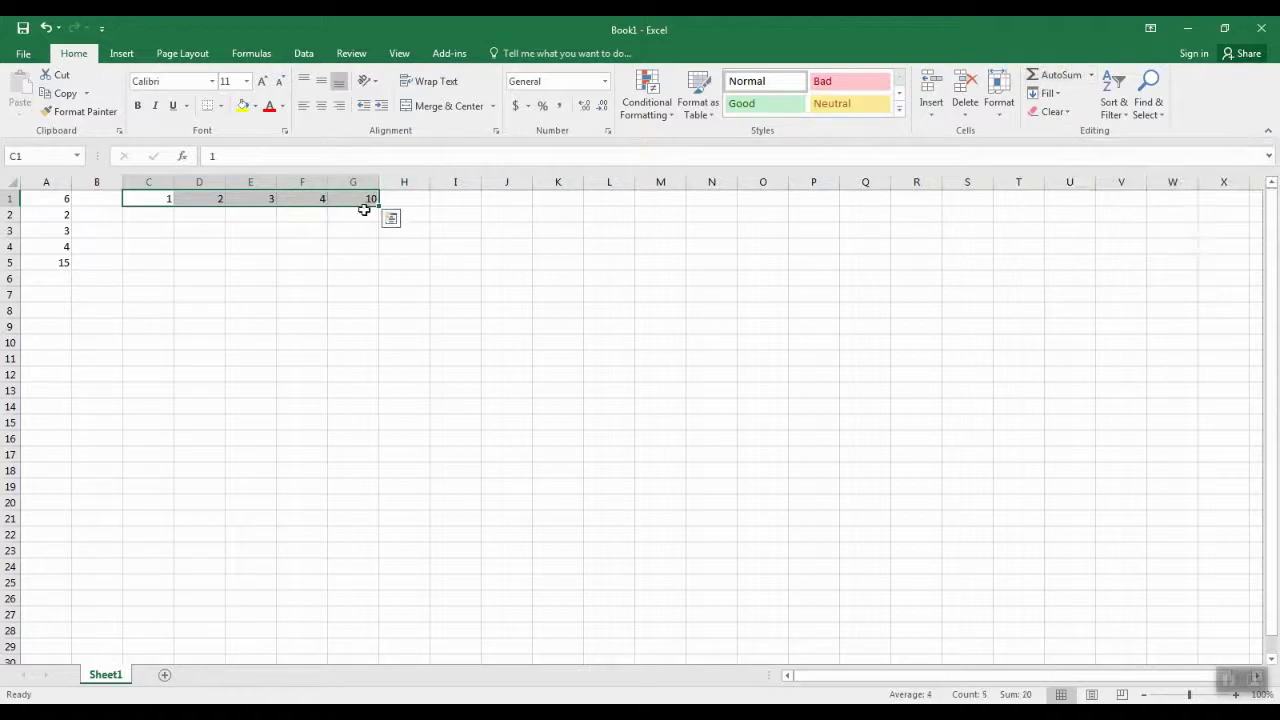
{"action": "left_click", "coordinate": [362, 203]}
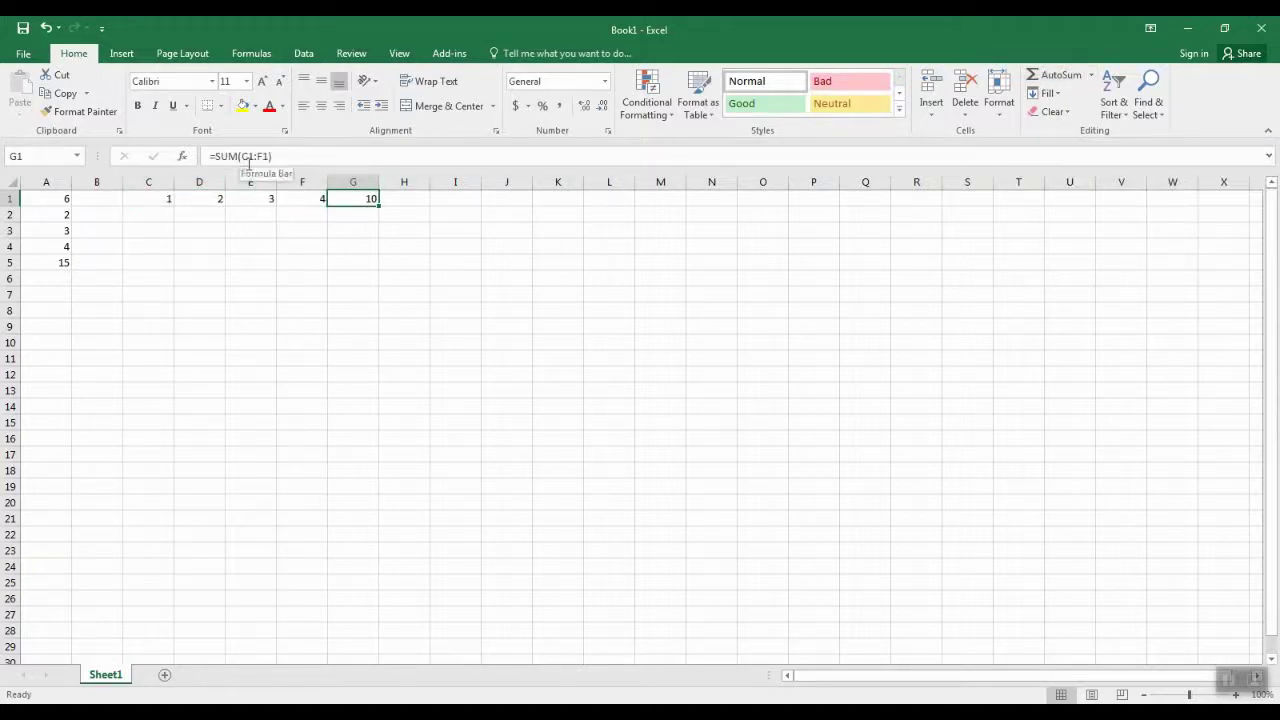
{"action": "left_click", "coordinate": [152, 196]}
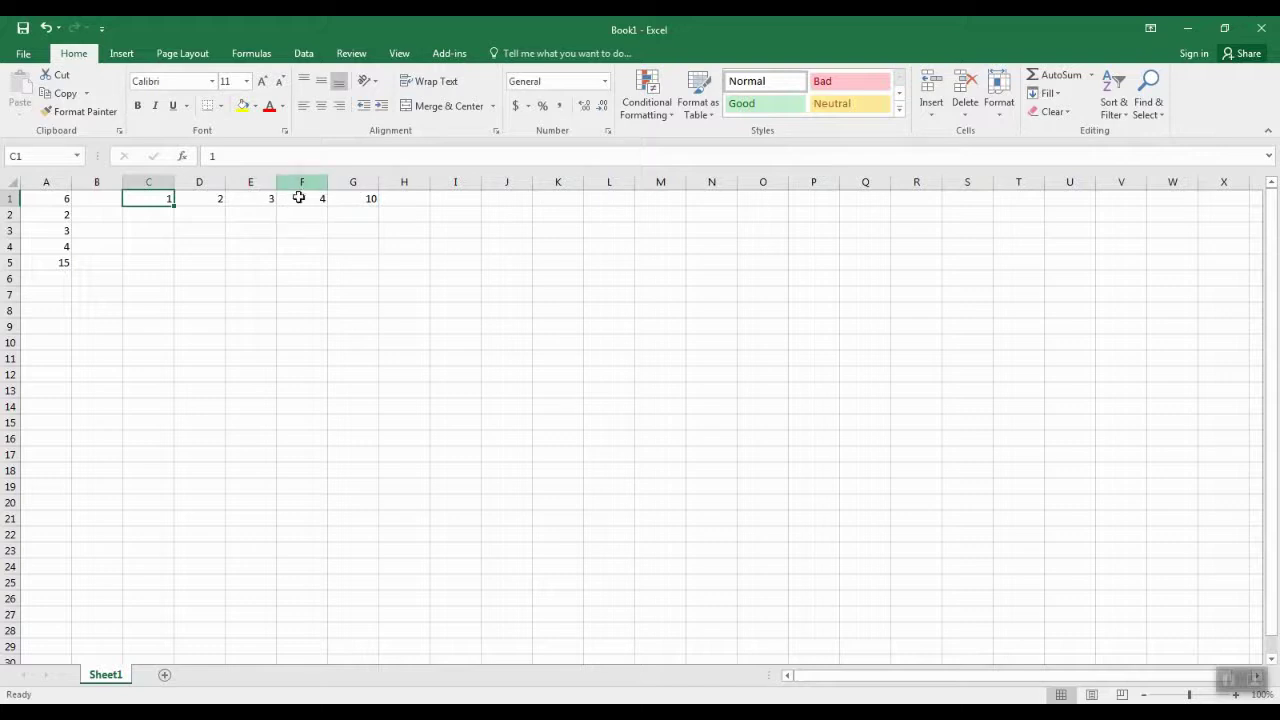
{"action": "left_click", "coordinate": [358, 198]}
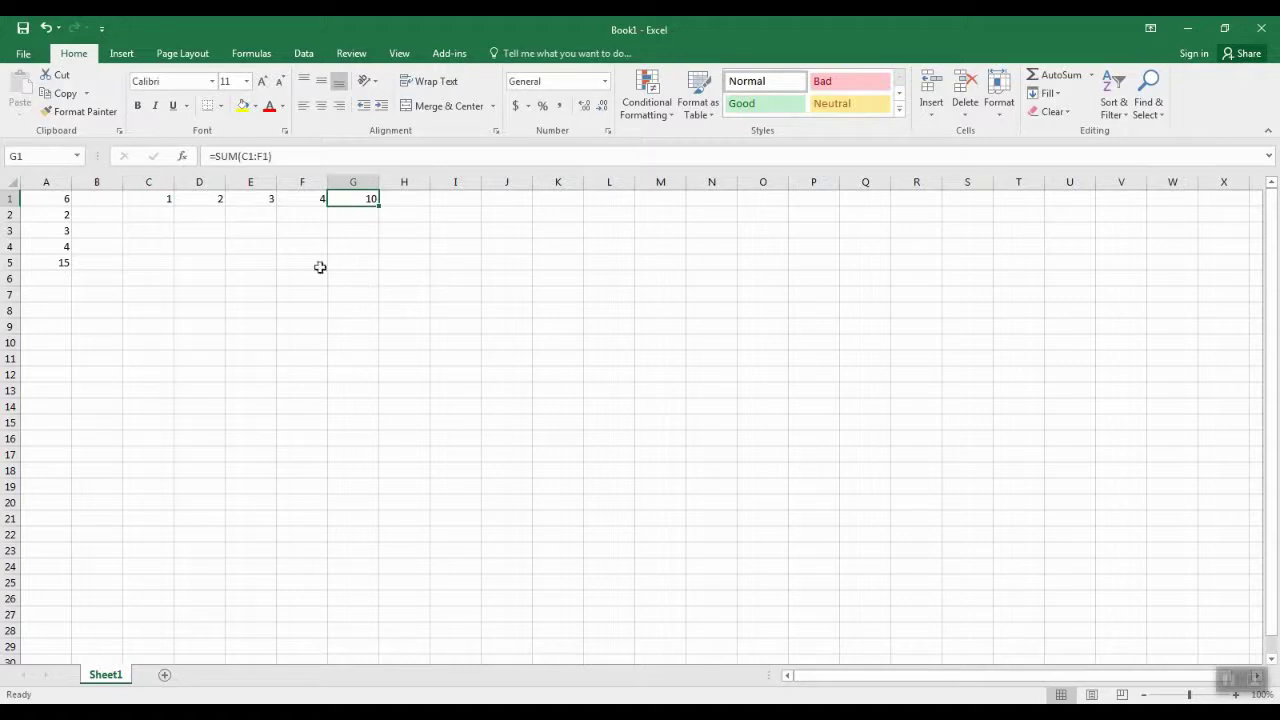
- Examine the first and last cells of both number ranges and the other functions offered with AutoSum
{"action": "left_click", "coordinate": [1232, 681]}
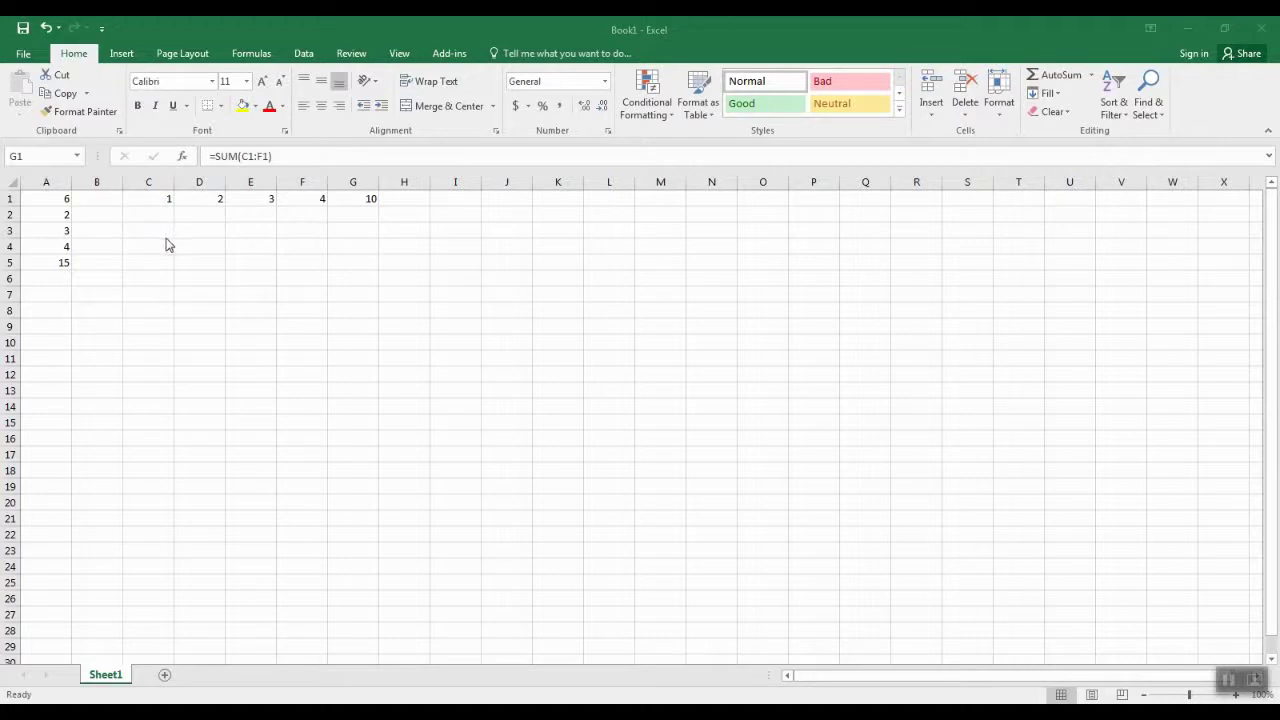
{"action": "left_click", "coordinate": [50, 200]}
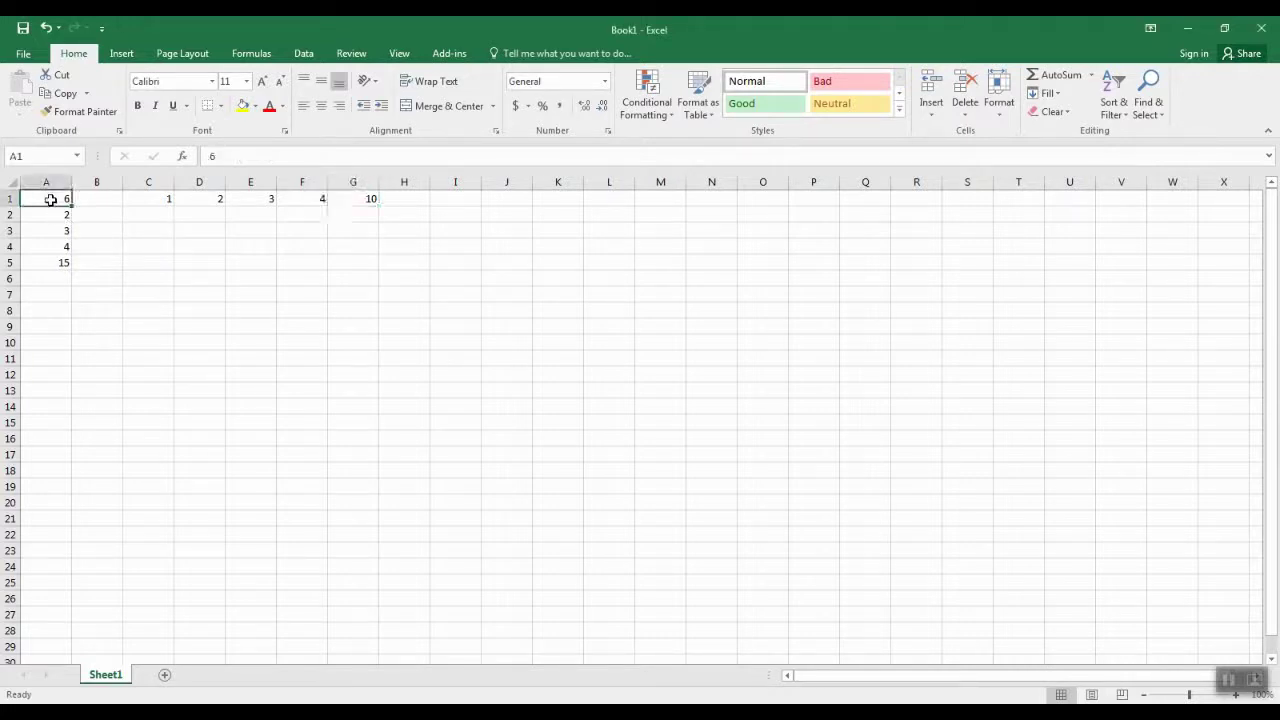
{"action": "left_click", "coordinate": [156, 200]}
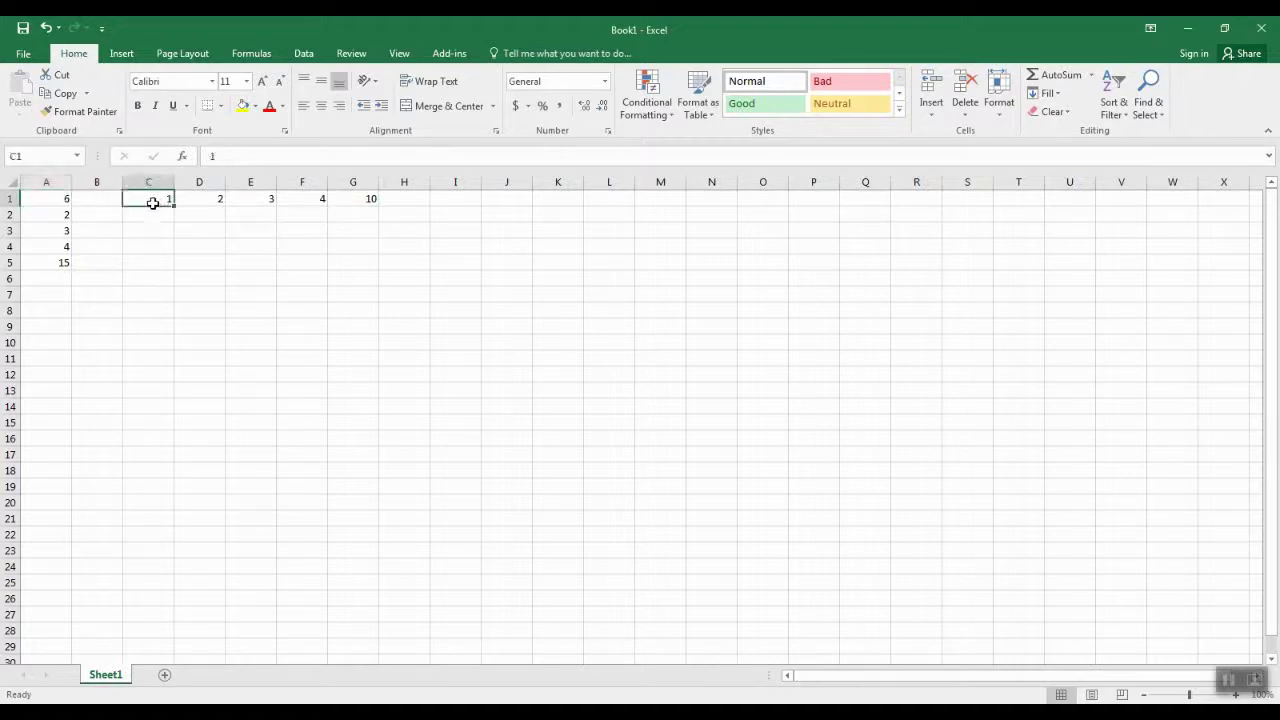
{"action": "left_click", "coordinate": [52, 248]}
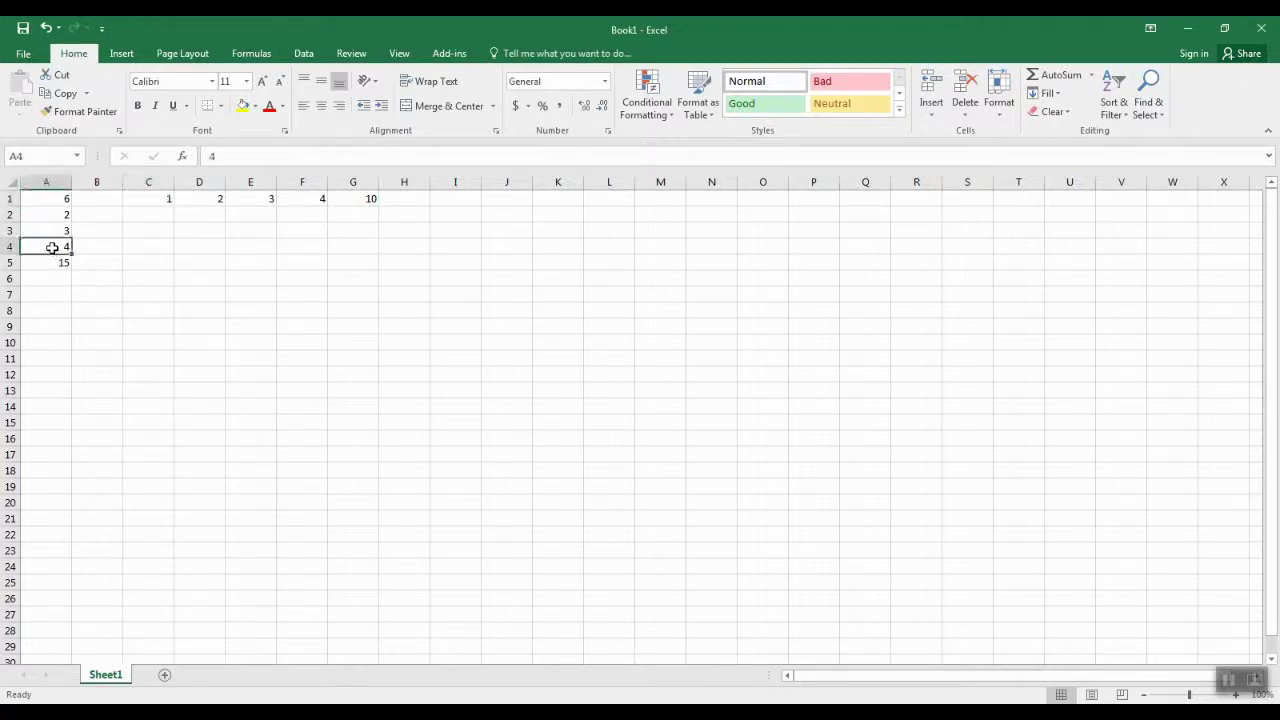
{"action": "left_click", "coordinate": [304, 203]}
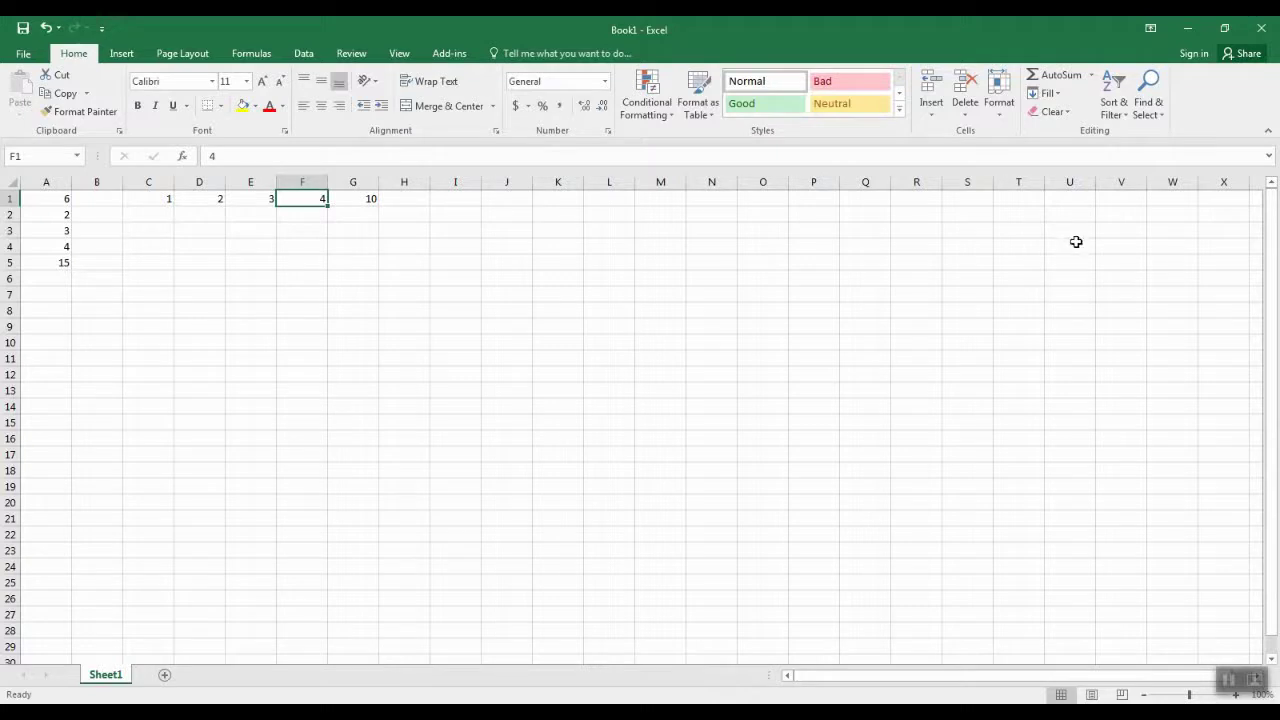
{"action": "left_click", "coordinate": [1093, 76]}
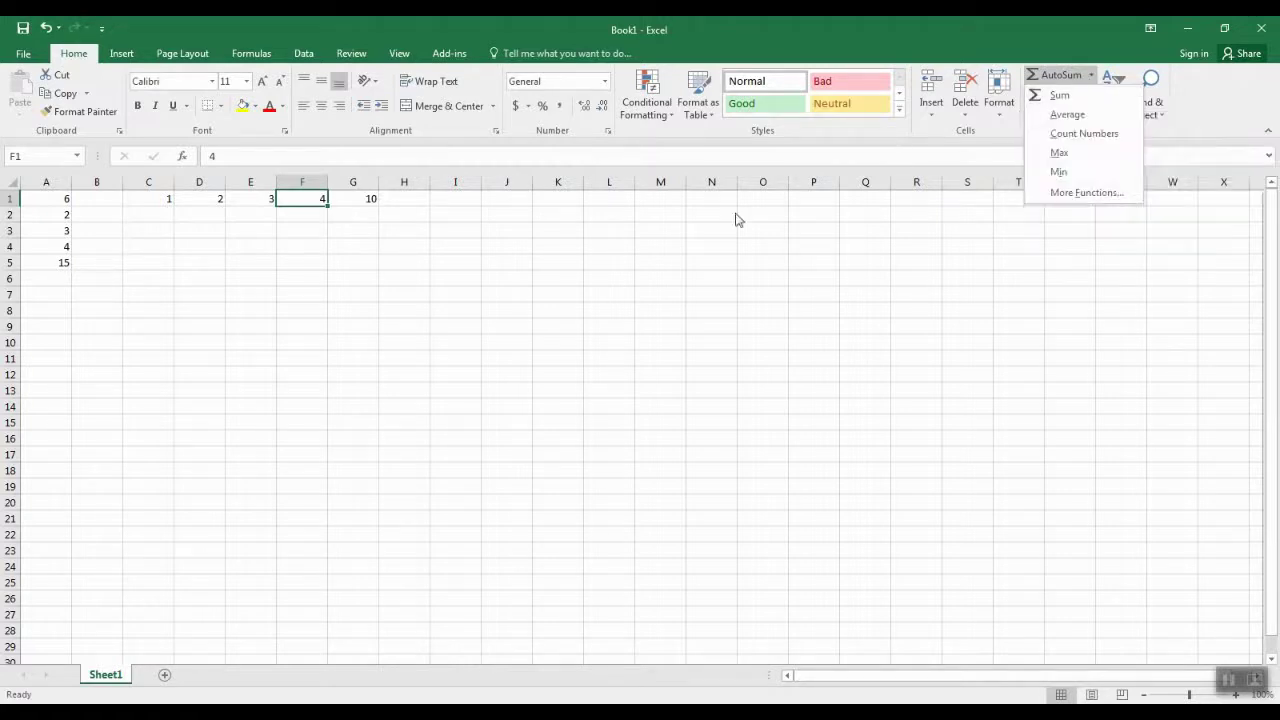
{"action": "left_click", "coordinate": [353, 266]}
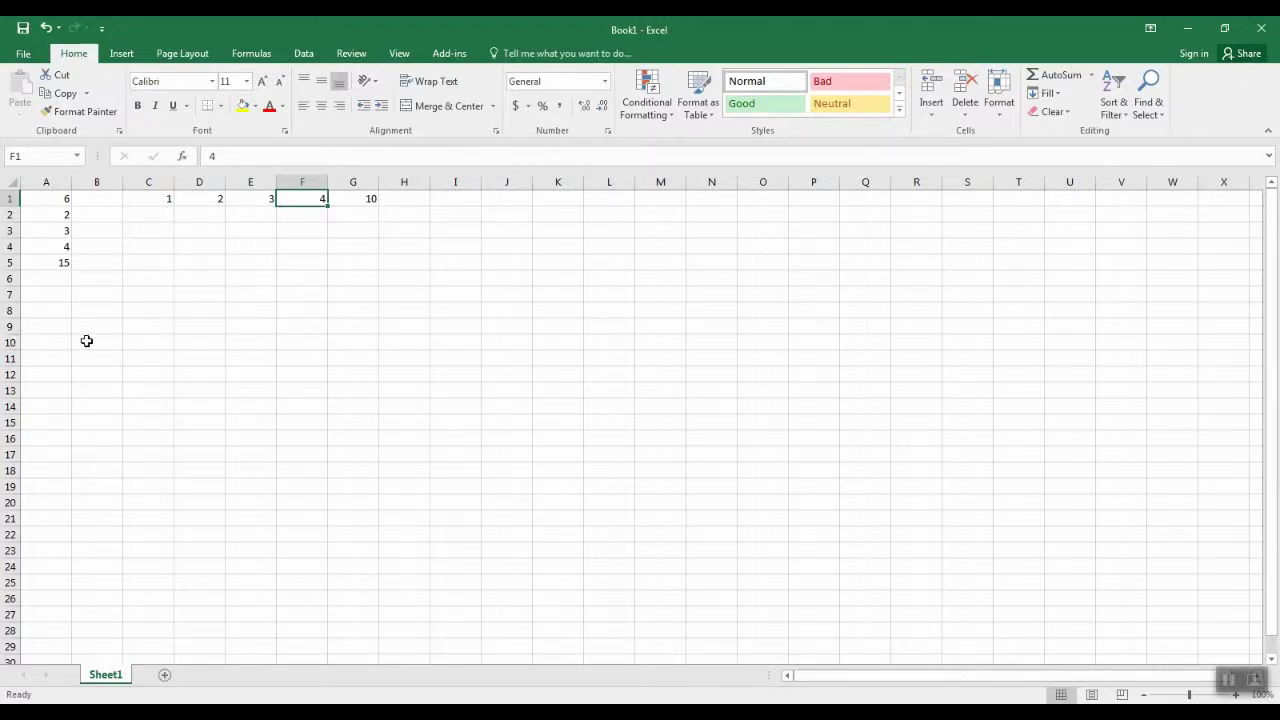
- Use AutoSum in cell D10 to add the separate cells A1, C1, A4 and F1, and check the resulting formula
{"action": "left_click", "coordinate": [199, 341]}
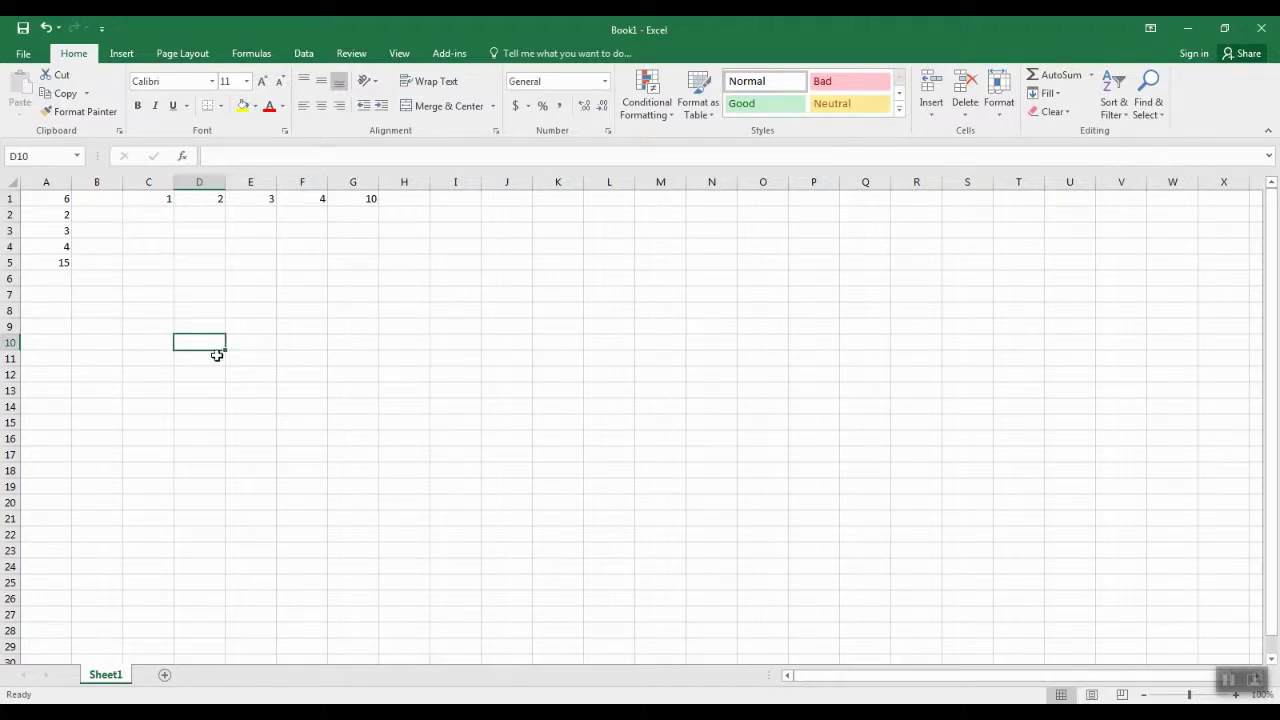
{"action": "left_click", "coordinate": [1092, 77]}
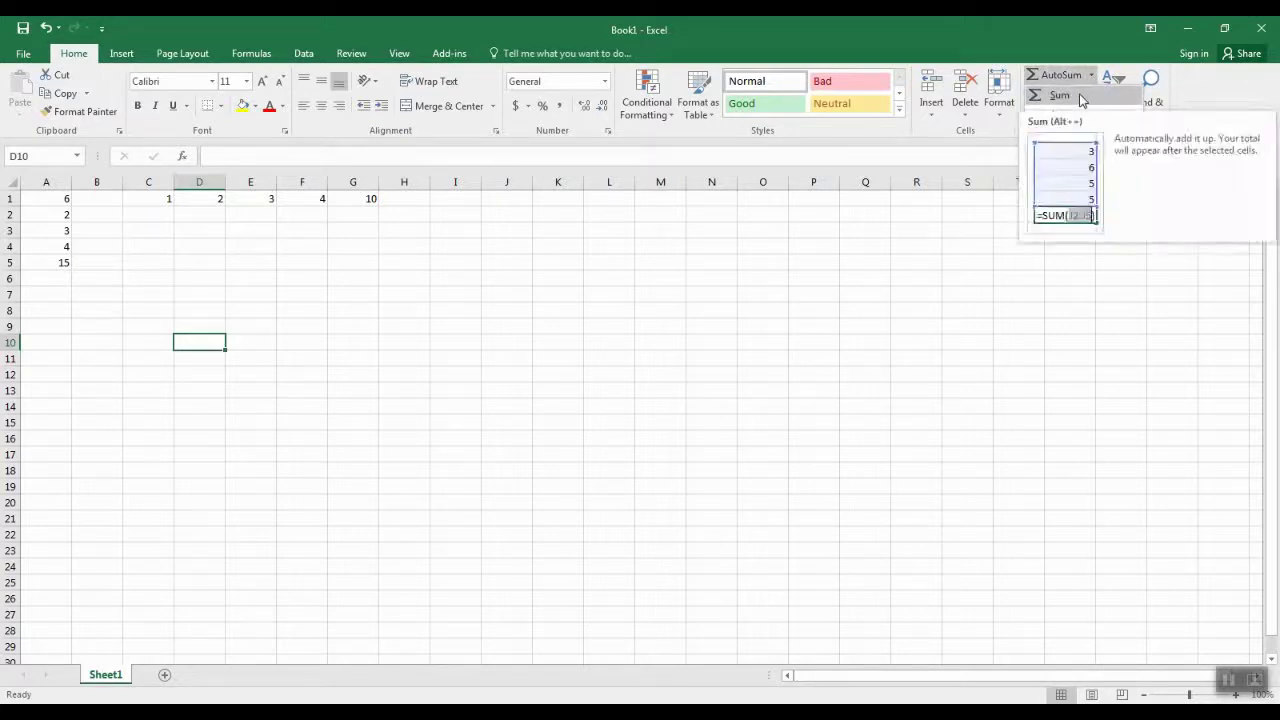
{"action": "left_click", "coordinate": [1062, 95]}
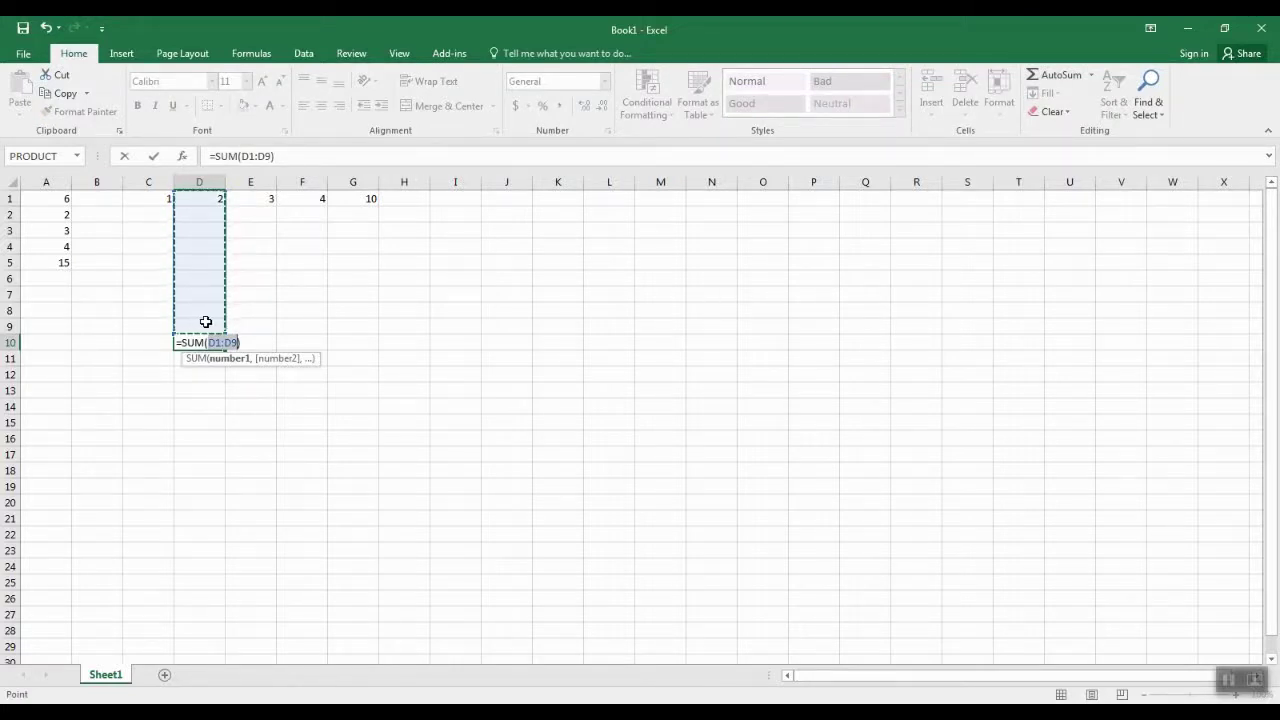
{"action": "left_click", "coordinate": [56, 198]}
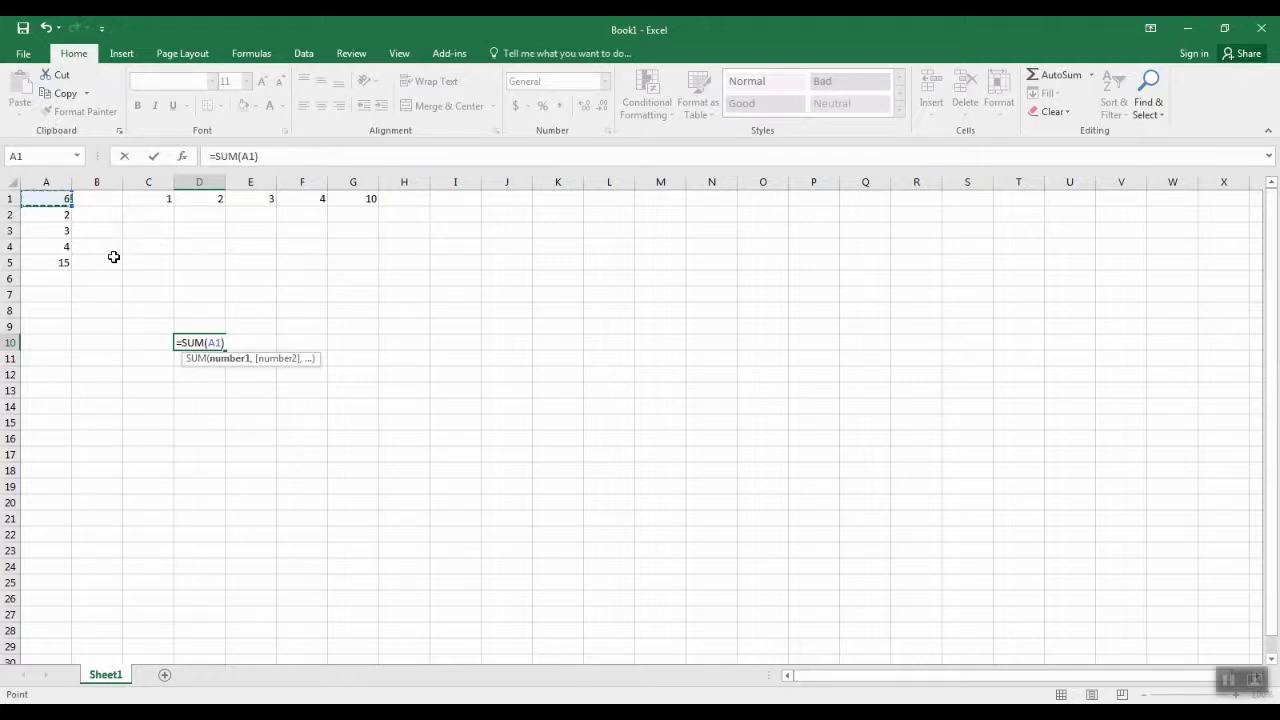
{"action": "type", "text": ","}
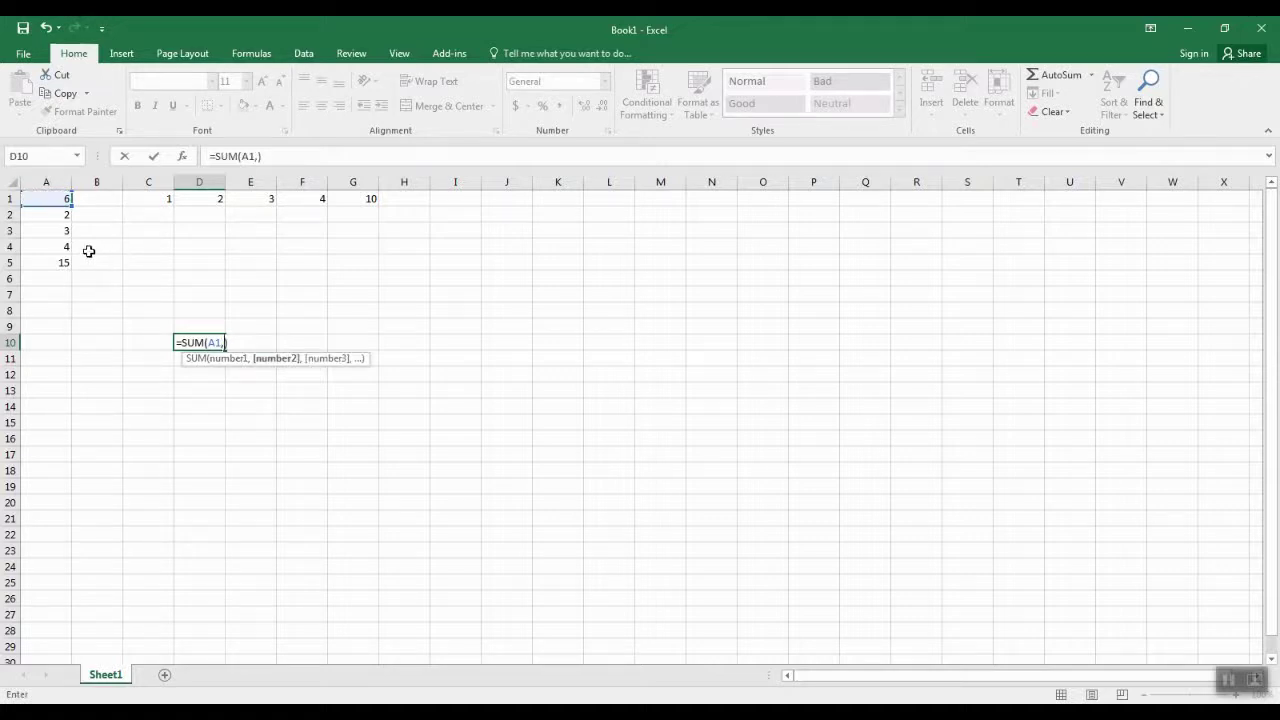
{"action": "left_click", "coordinate": [158, 199]}
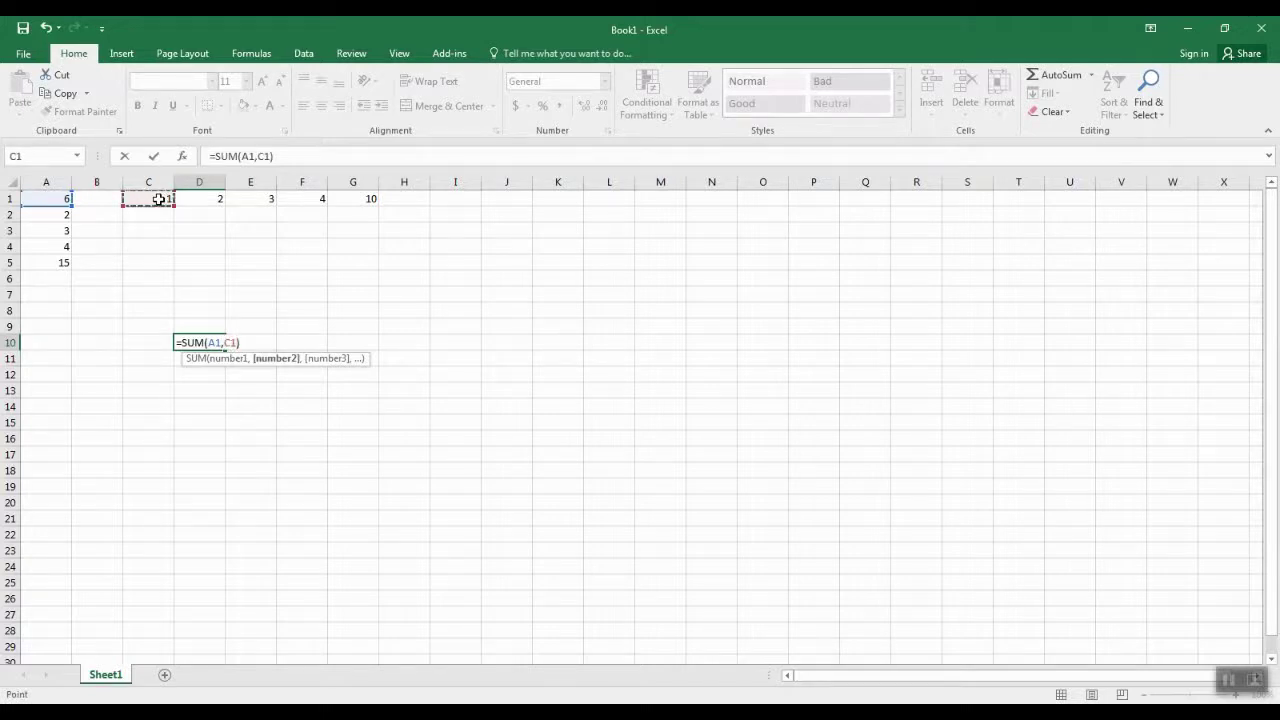
{"action": "type", "text": ","}
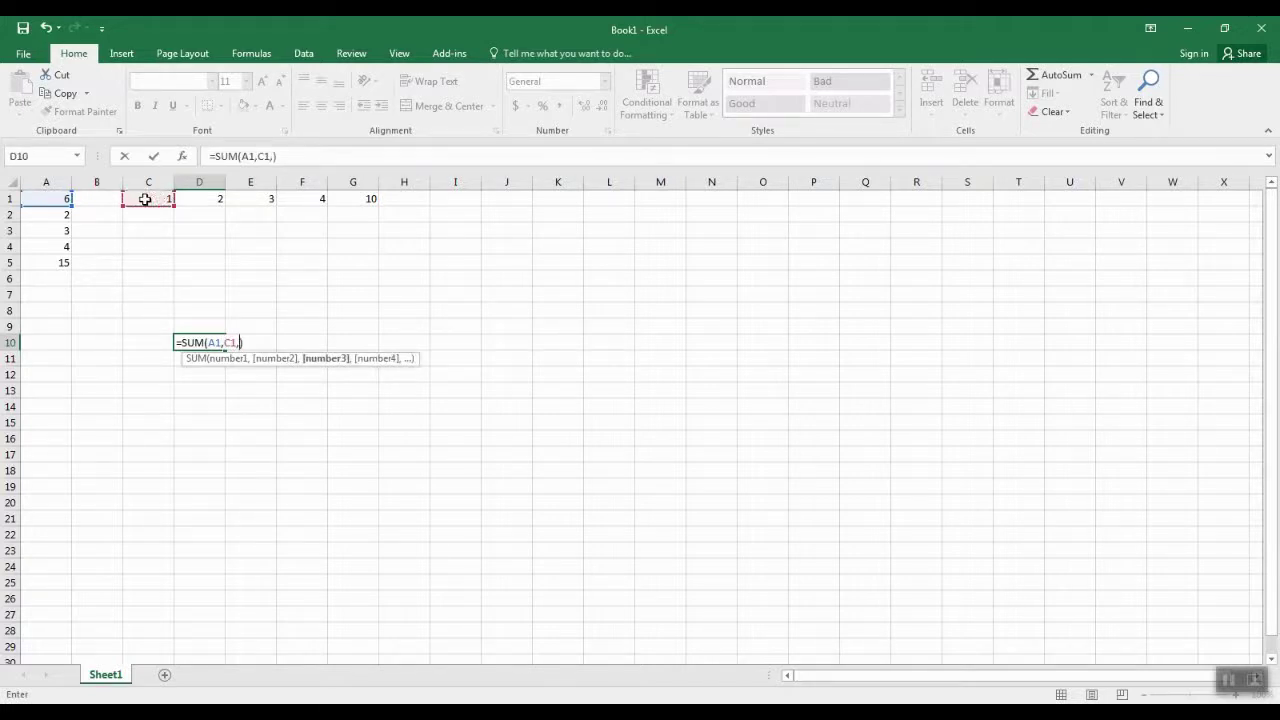
{"action": "left_click", "coordinate": [51, 247]}
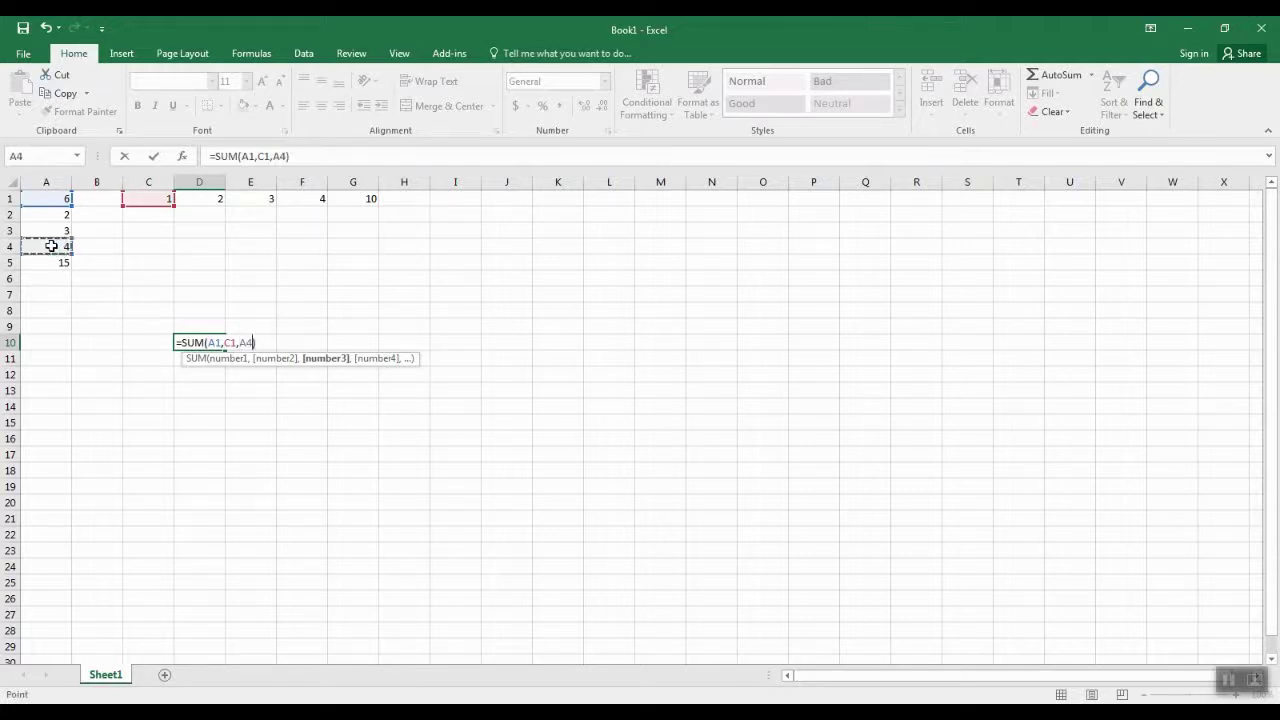
{"action": "type", "text": ","}
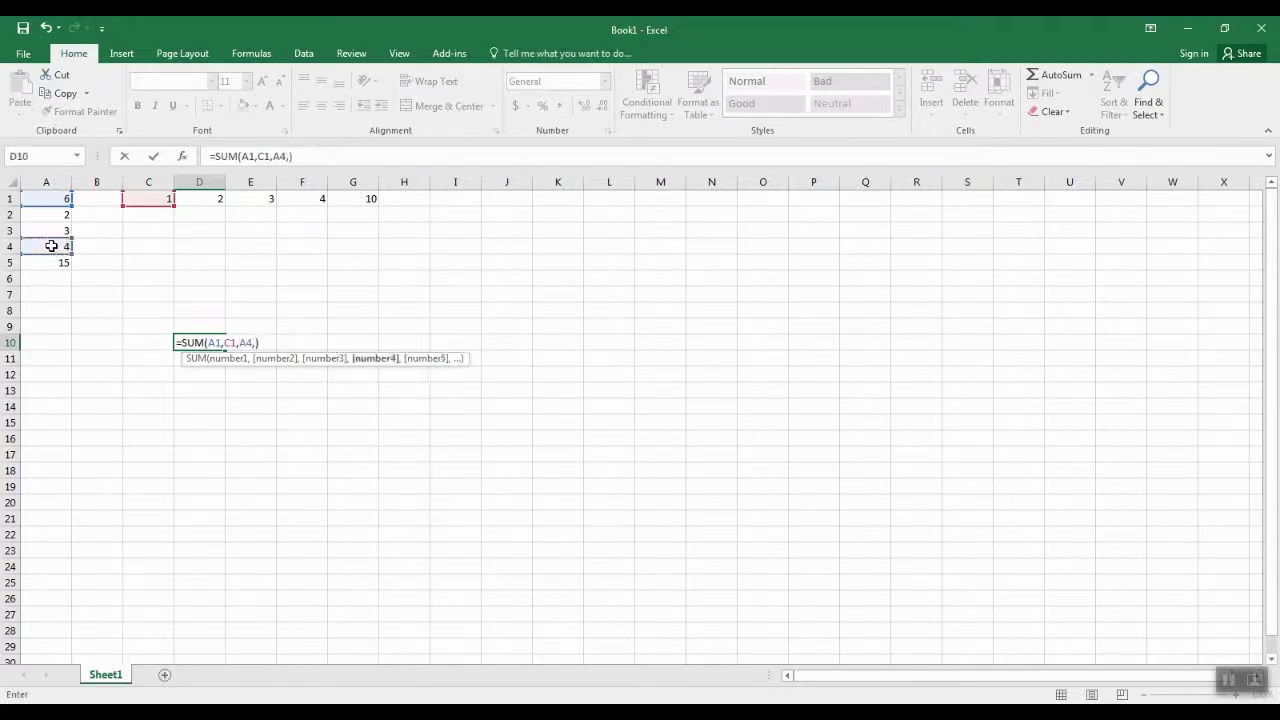
{"action": "left_click", "coordinate": [303, 199]}
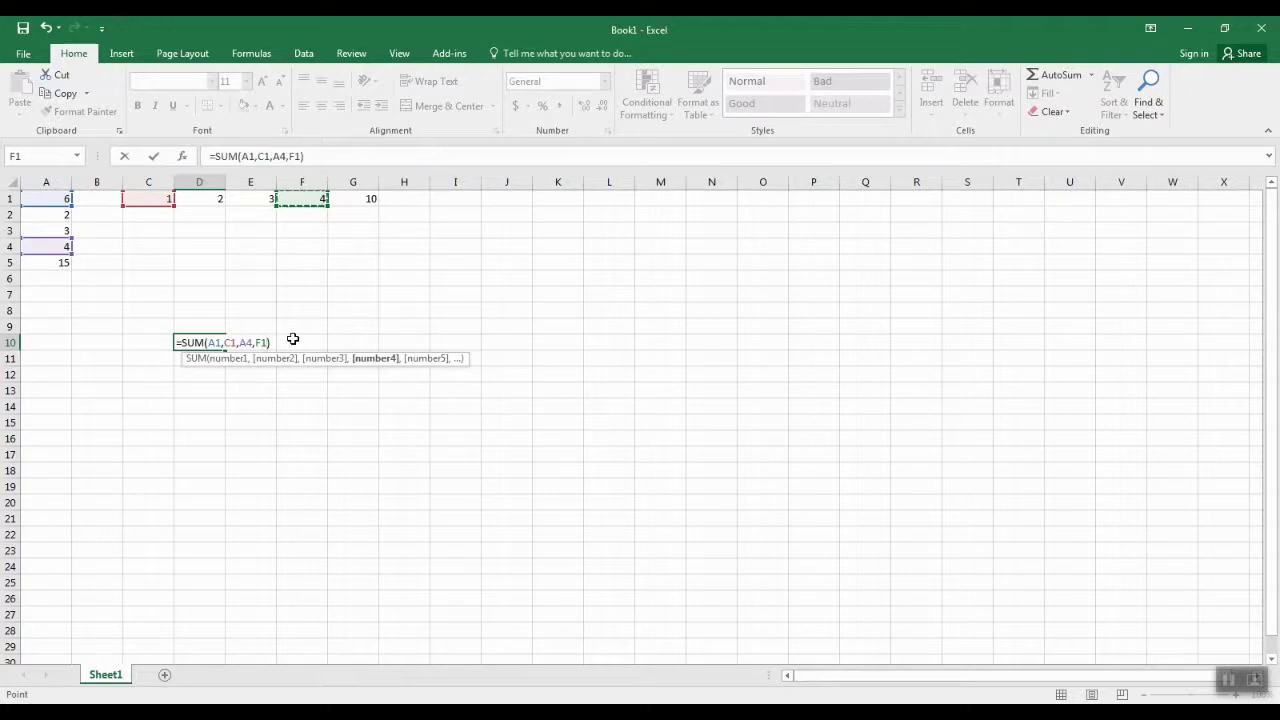
{"action": "key", "text": "Return"}
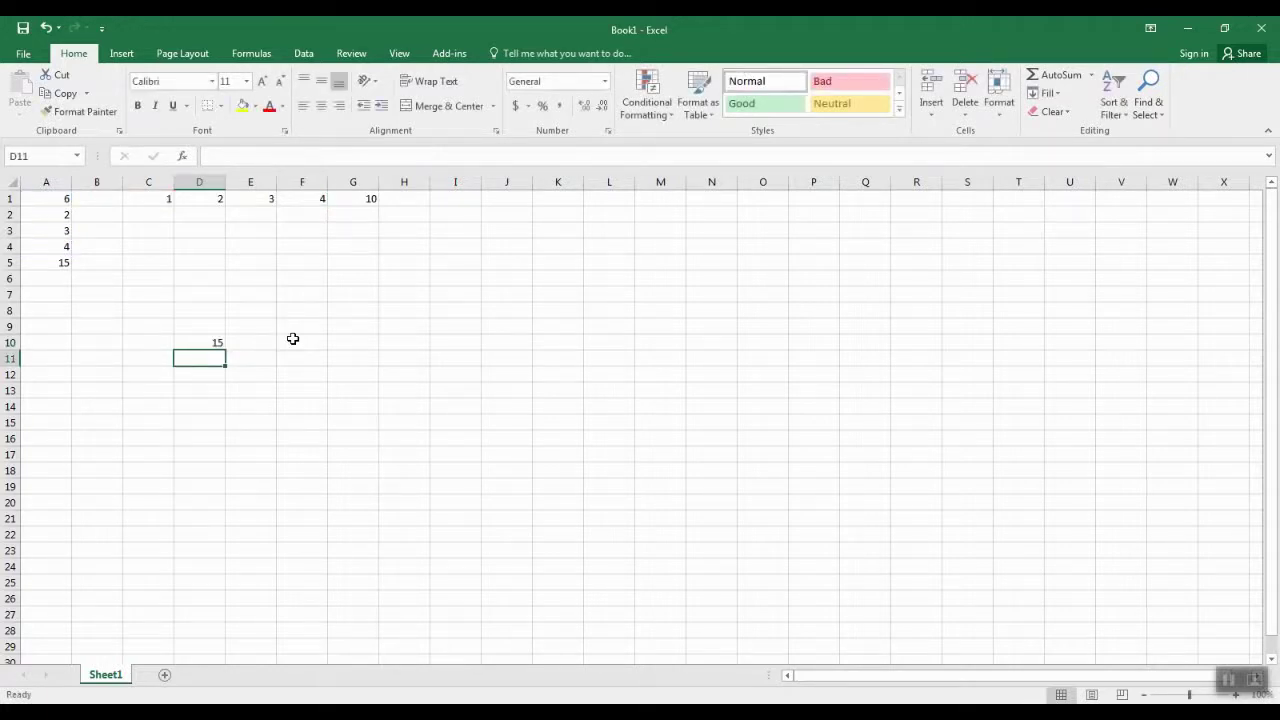
{"action": "left_click", "coordinate": [196, 343]}
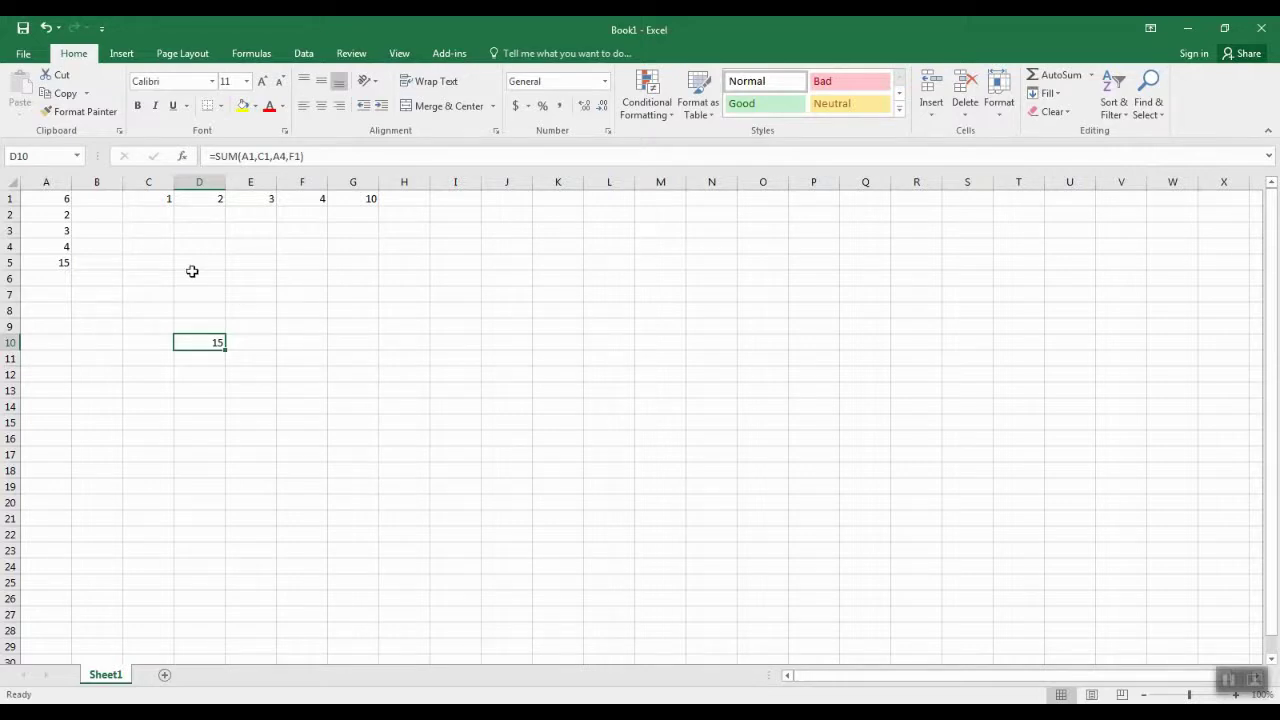
- Examine the individual values in the row 1 cells from C1 to F1
{"action": "left_click", "coordinate": [154, 198]}
{"action": "left_click_drag", "start_coordinate": [154, 198], "coordinate": [197, 202]}
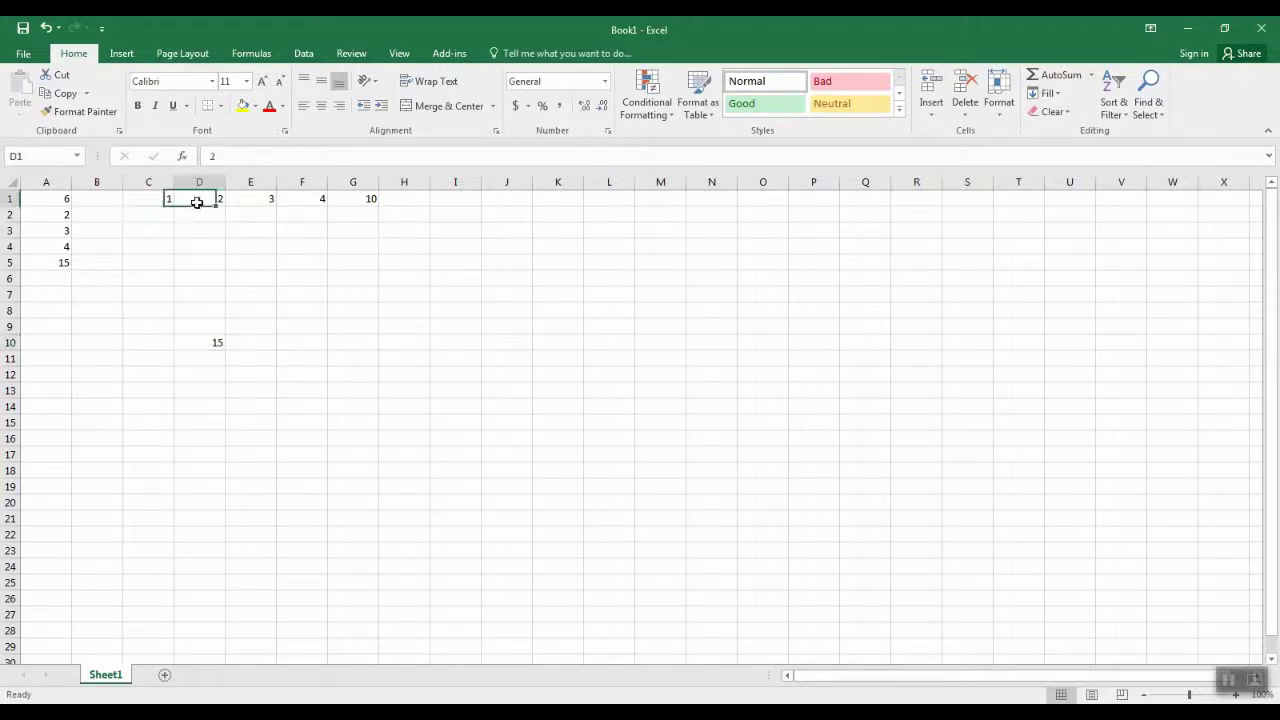
{"action": "left_click", "coordinate": [251, 200]}
{"action": "left_click", "coordinate": [300, 200]}
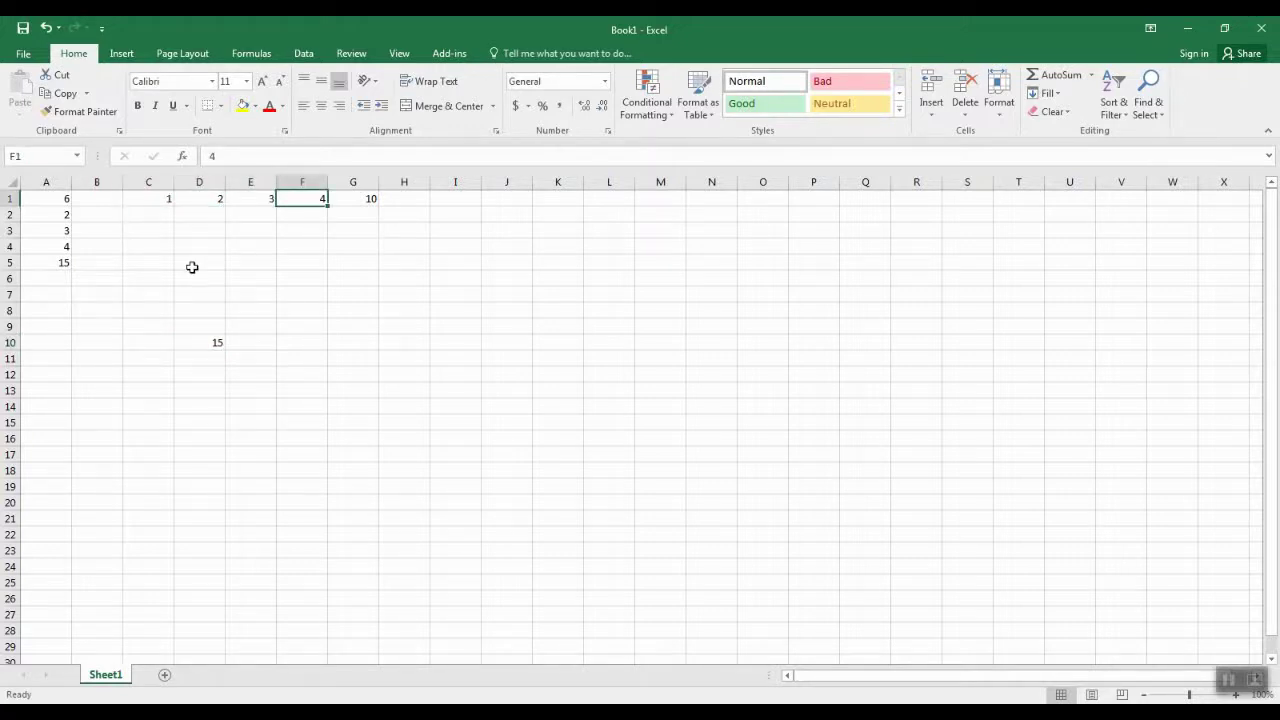
{"action": "left_click", "coordinate": [160, 199]}
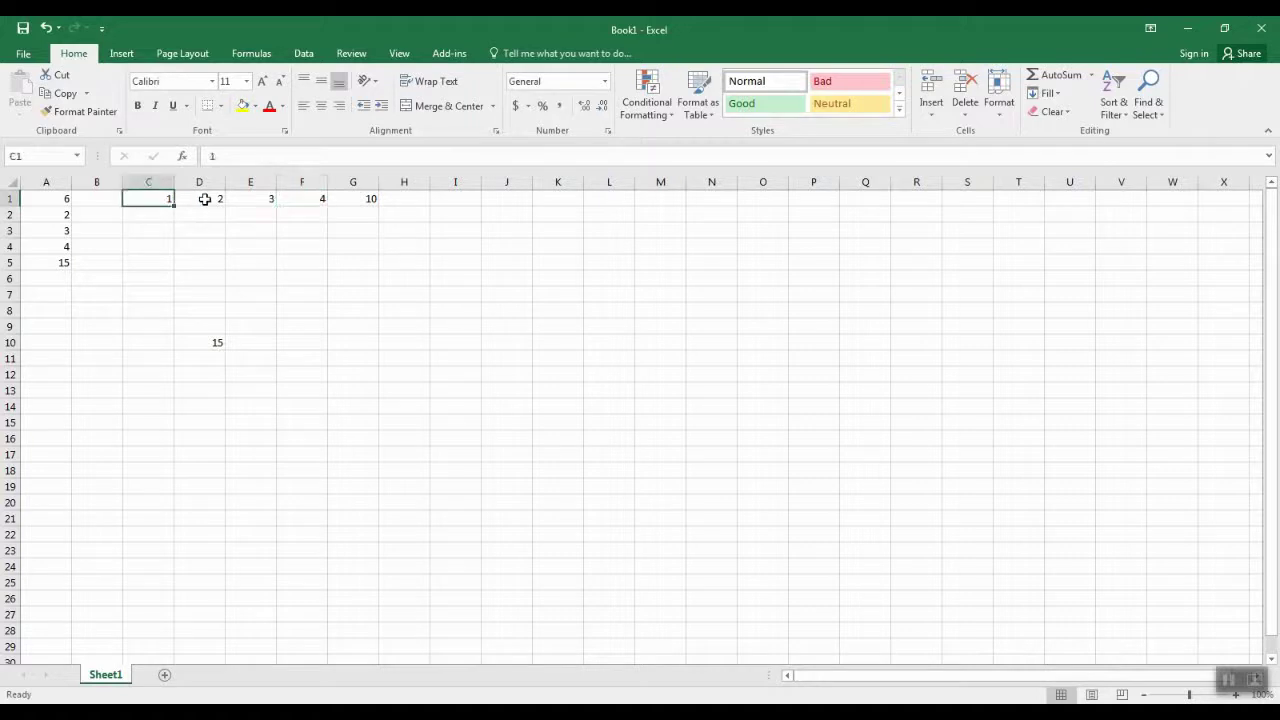
{"action": "left_click", "coordinate": [206, 199]}
{"action": "left_click", "coordinate": [251, 200]}
{"action": "left_click", "coordinate": [305, 202]}
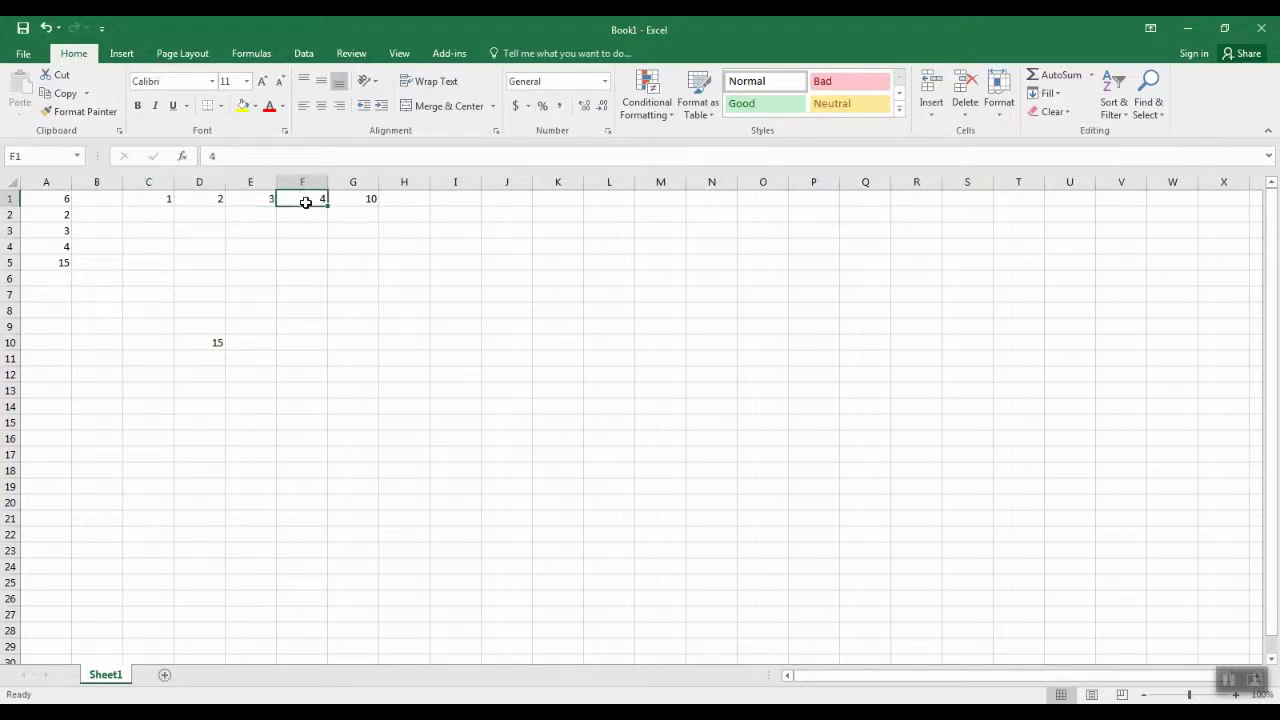
{"action": "left_click", "coordinate": [149, 200]}
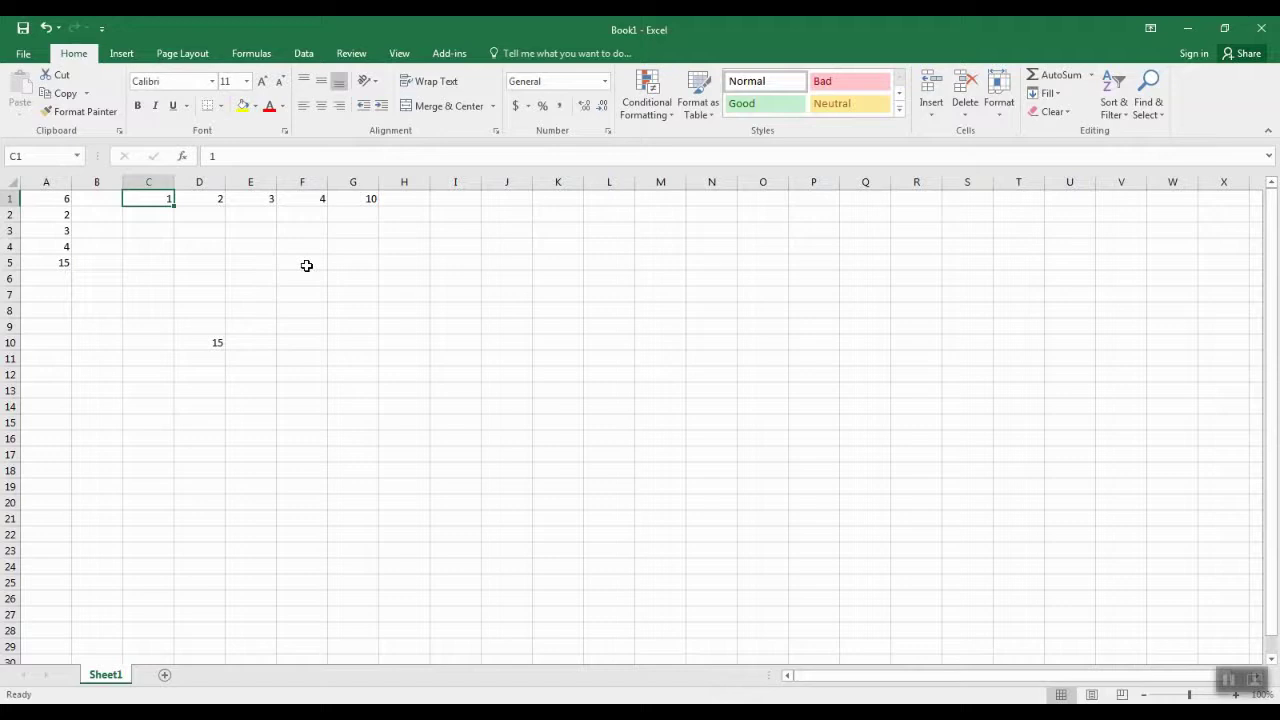
- Review the AutoSum functions for cell F10 and start a PRODUCT function there from the Math & Trig category
{"action": "left_click", "coordinate": [303, 345]}
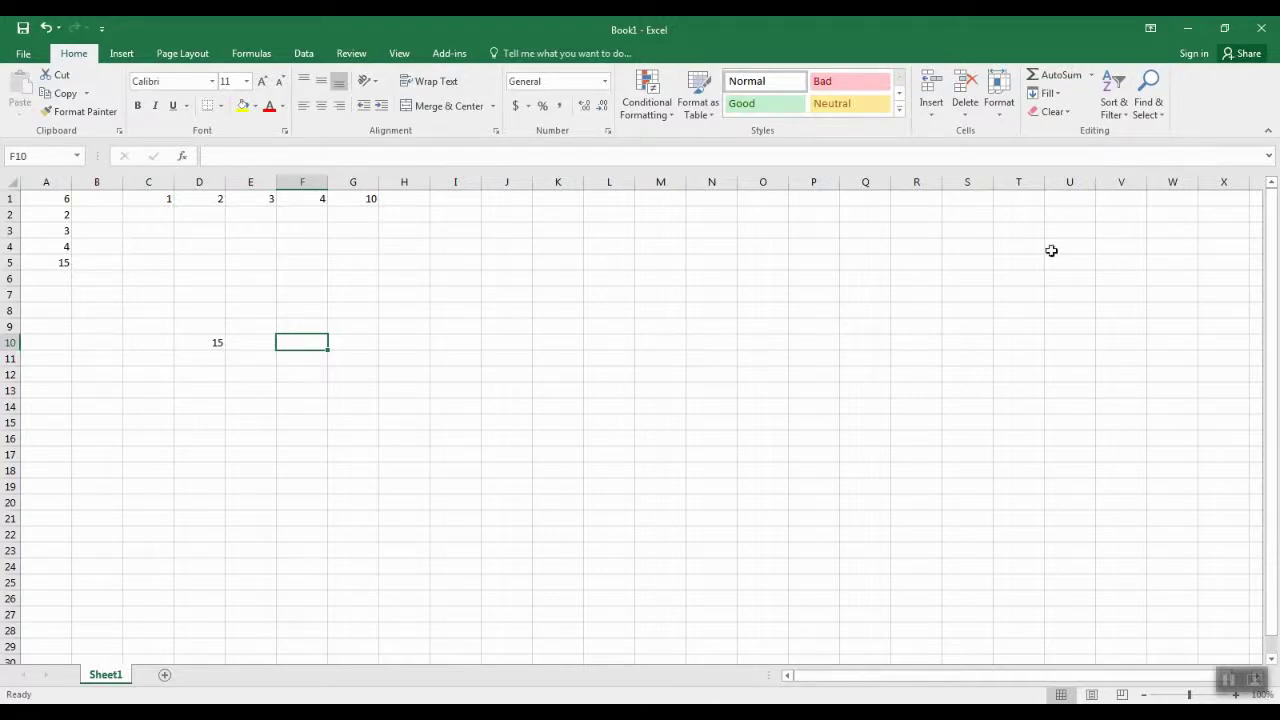
{"action": "left_click", "coordinate": [1092, 76]}
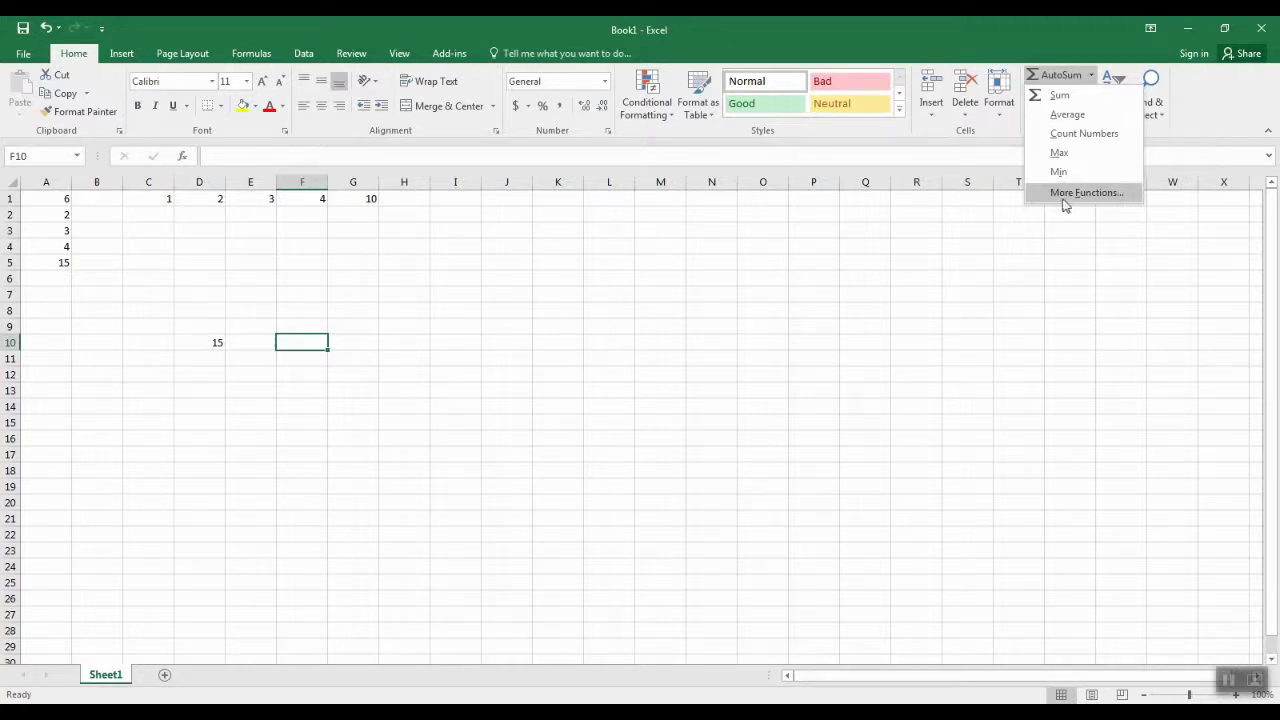
{"action": "left_click", "coordinate": [300, 342]}
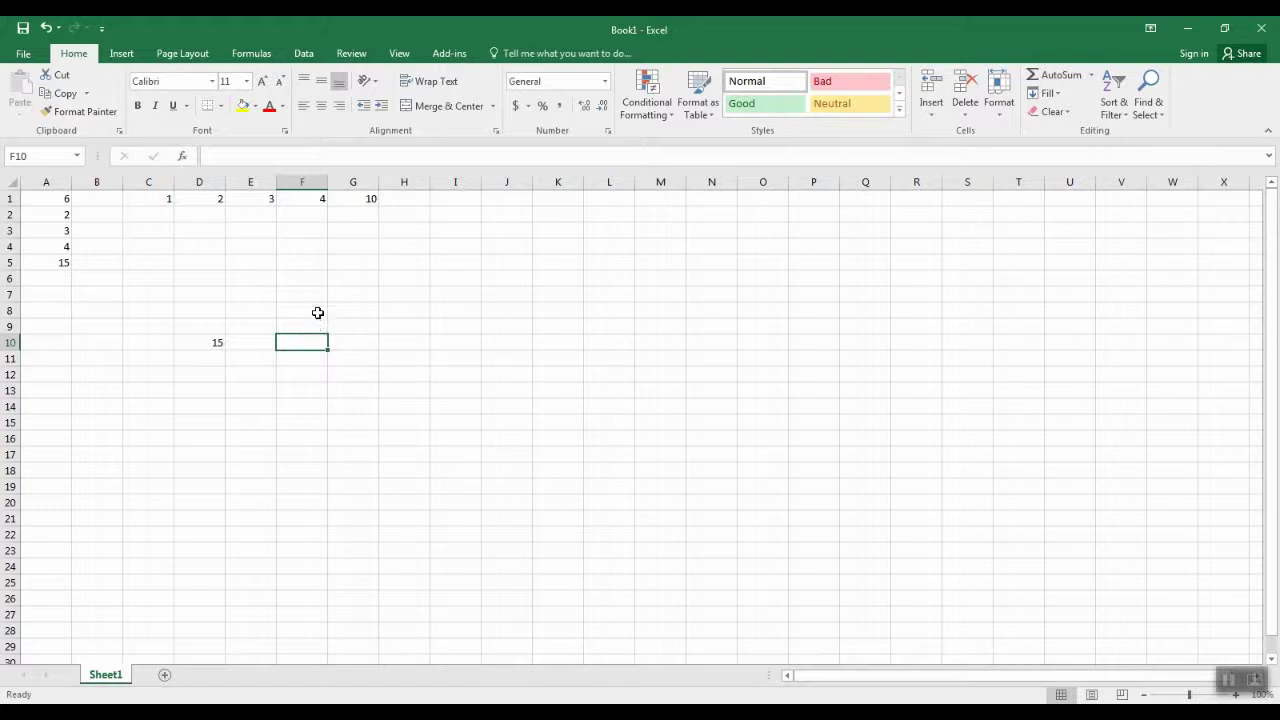
{"action": "left_click", "coordinate": [254, 54]}
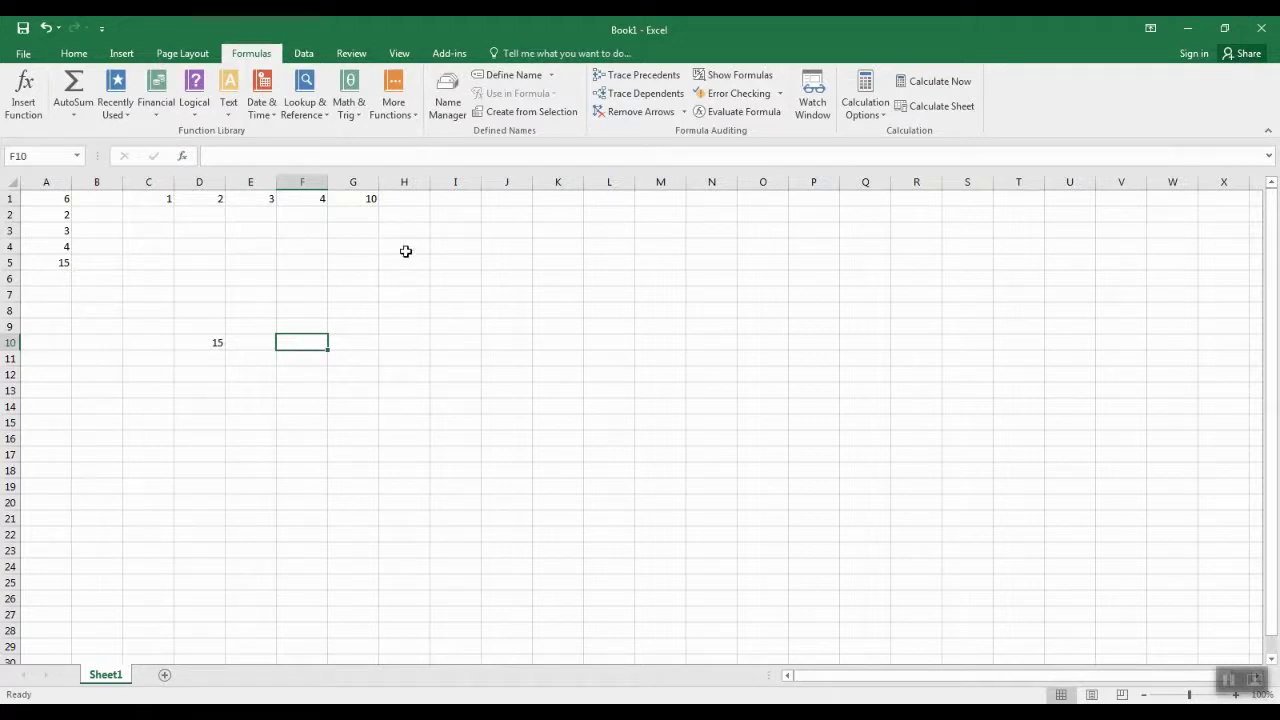
{"action": "left_click", "coordinate": [352, 110]}
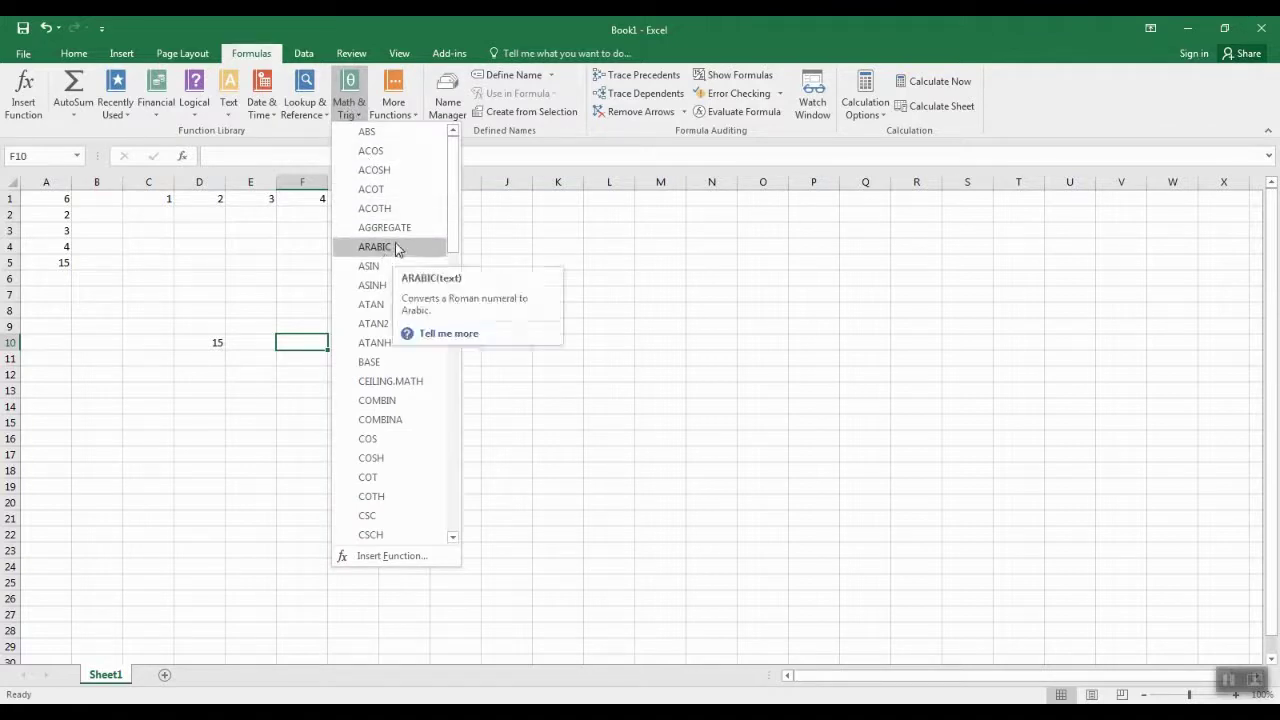
{"action": "scroll", "coordinate": [396, 249], "scroll_direction": "down", "scroll_amount": 6}
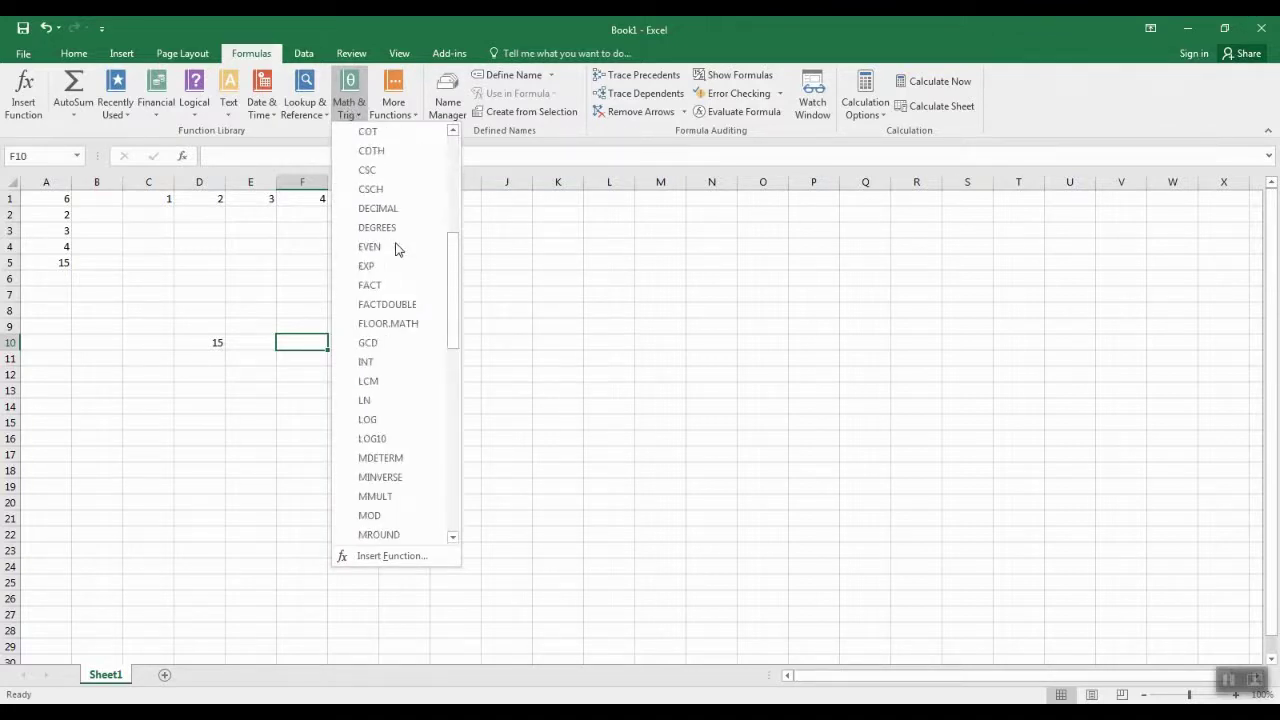
{"action": "scroll", "coordinate": [396, 249], "scroll_direction": "down", "scroll_amount": 2}
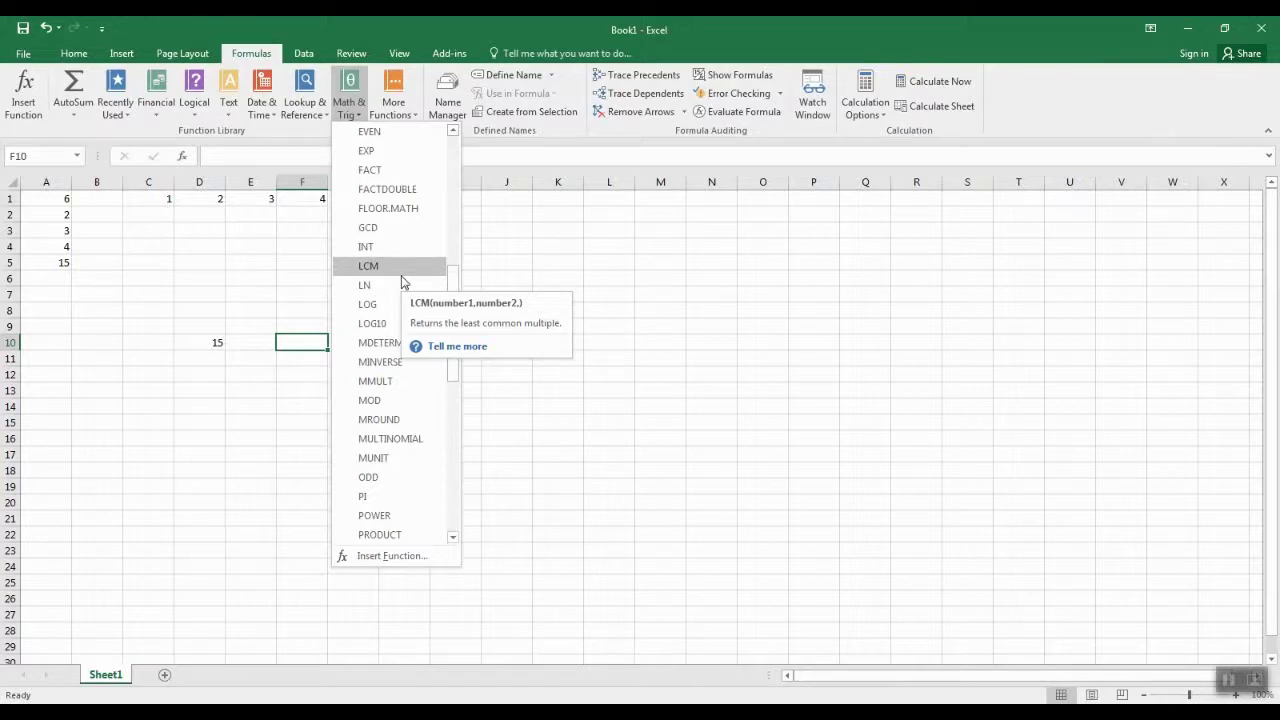
{"action": "left_click", "coordinate": [396, 535]}
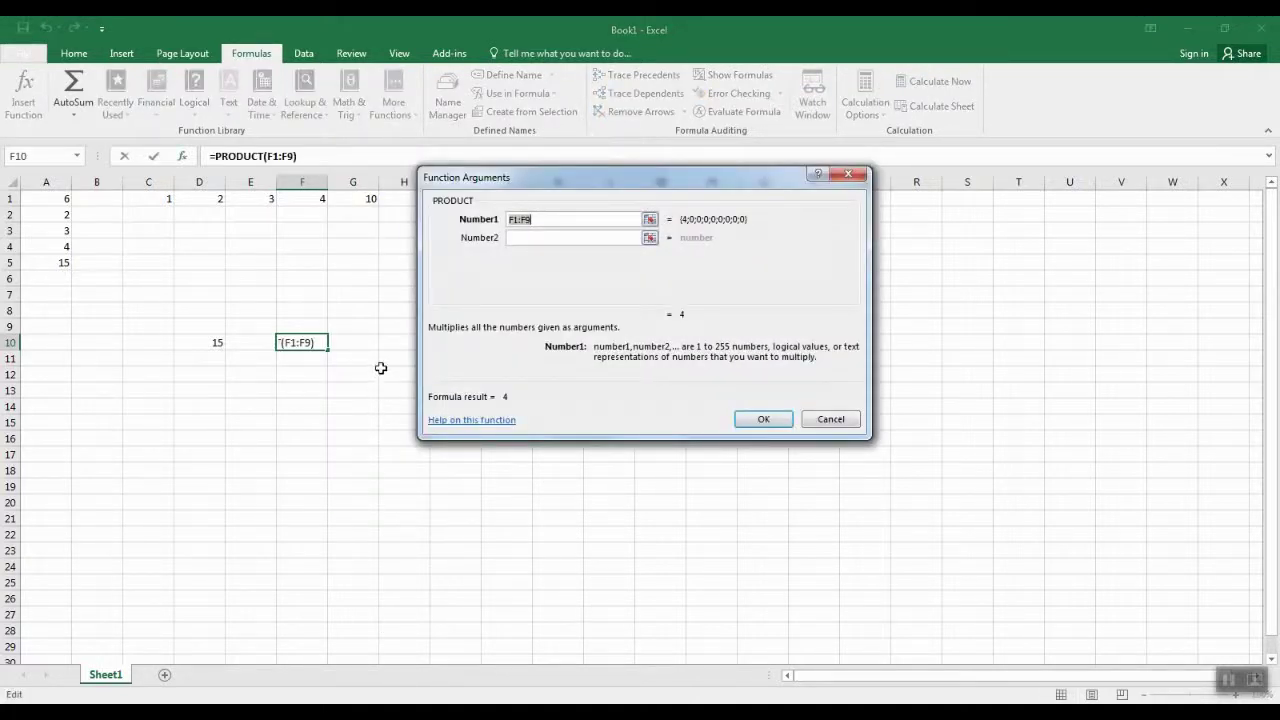
- Set the first PRODUCT argument to F1:F9+C1:F1 and enter the formula in F10
{"action": "left_click", "coordinate": [650, 219]}
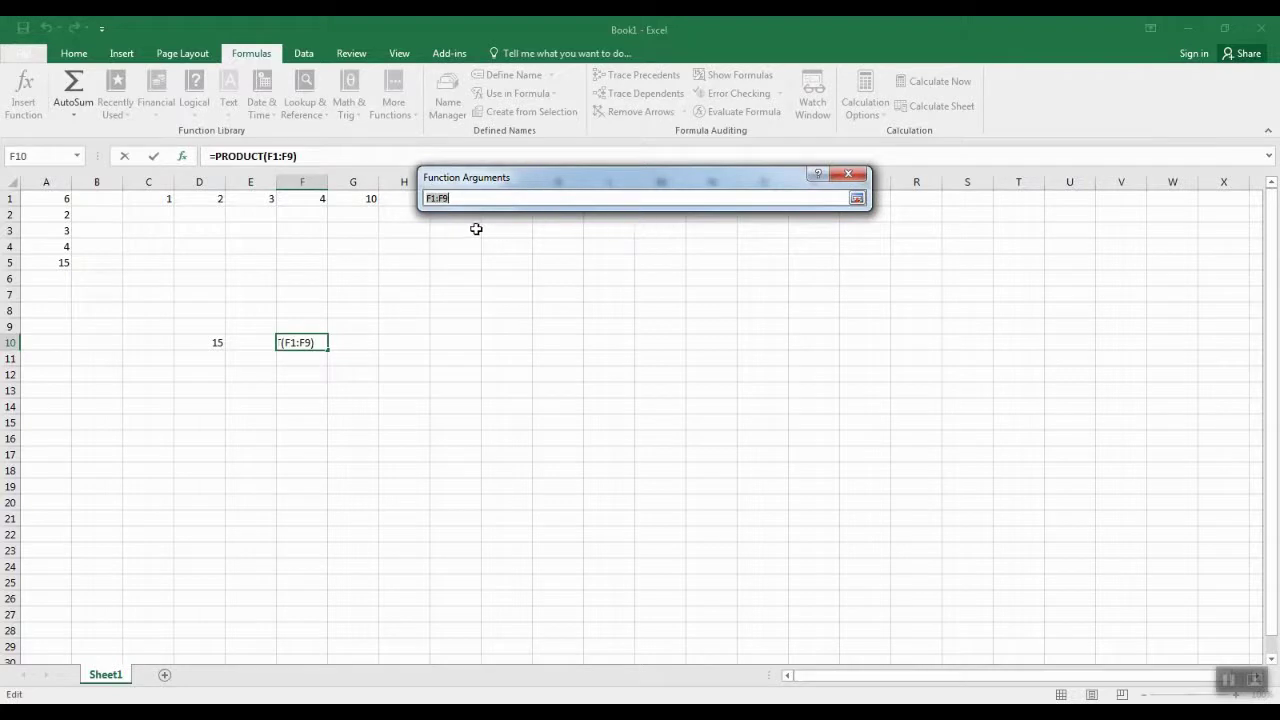
{"action": "left_click", "coordinate": [857, 198]}
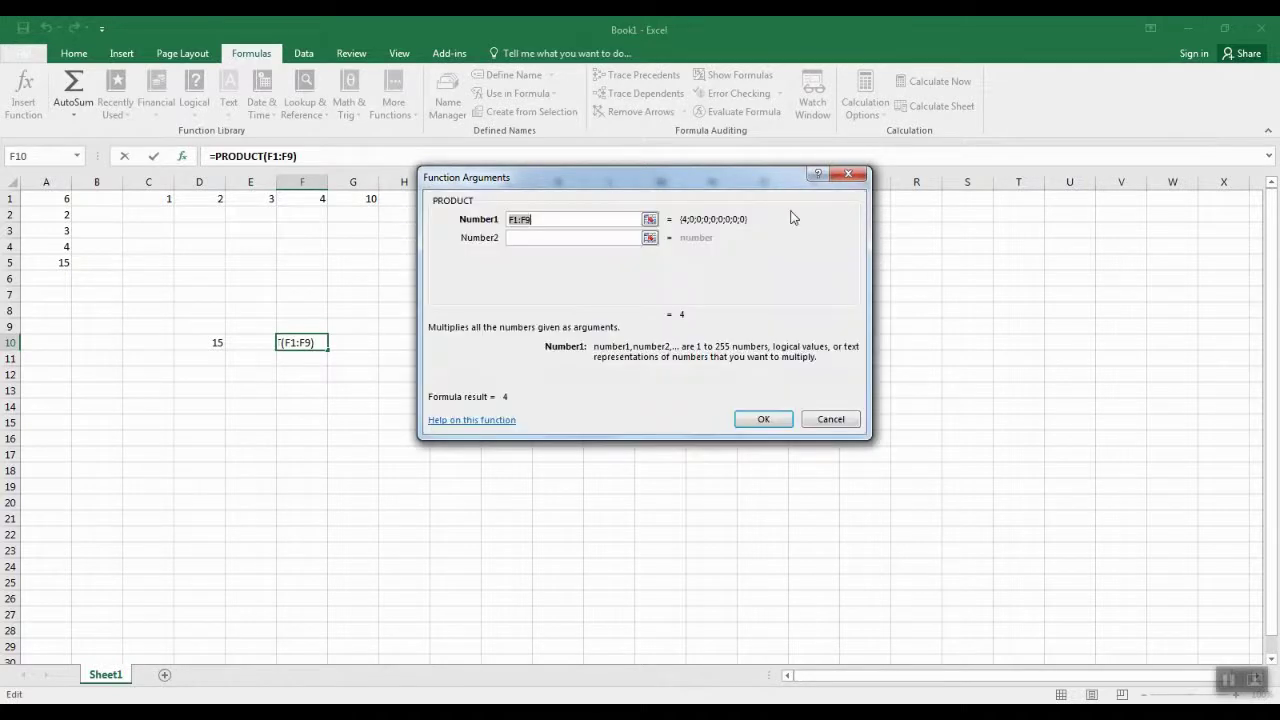
{"action": "left_click", "coordinate": [563, 222]}
{"action": "left_click_drag", "start_coordinate": [512, 181], "coordinate": [680, 229]}
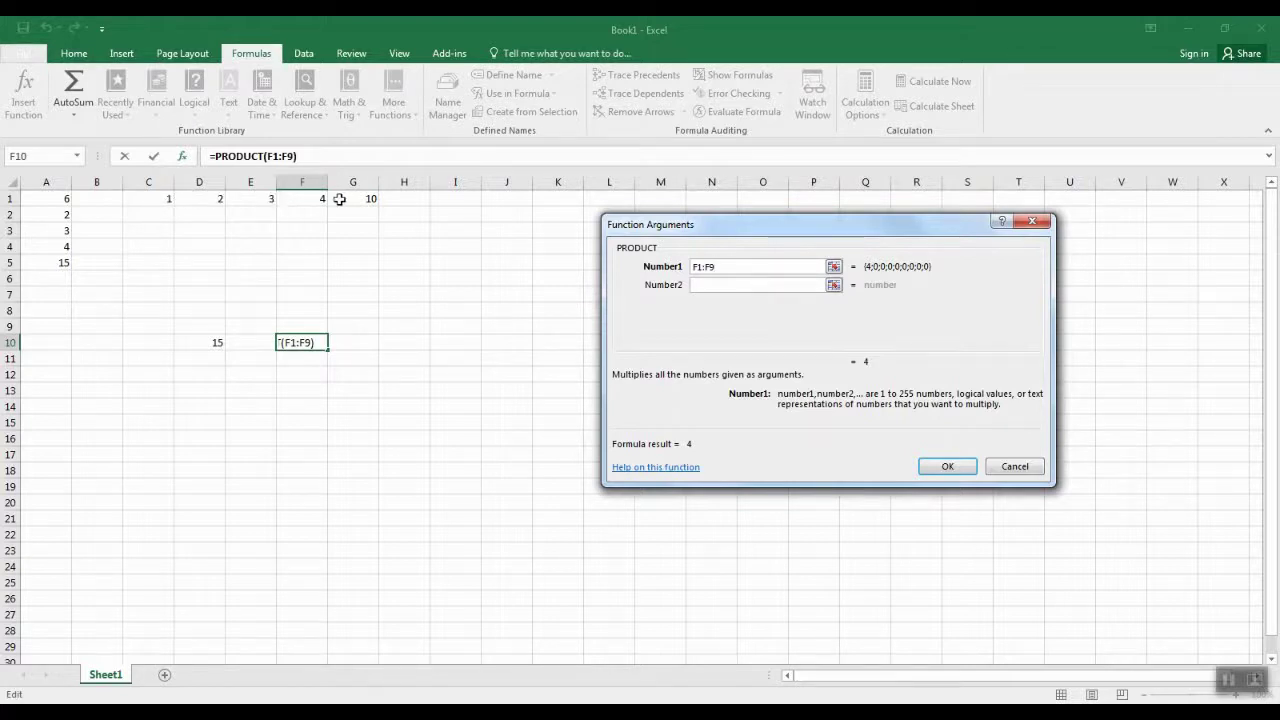
{"action": "type", "text": "+"}
{"action": "left_click_drag", "start_coordinate": [150, 199], "coordinate": [302, 204]}
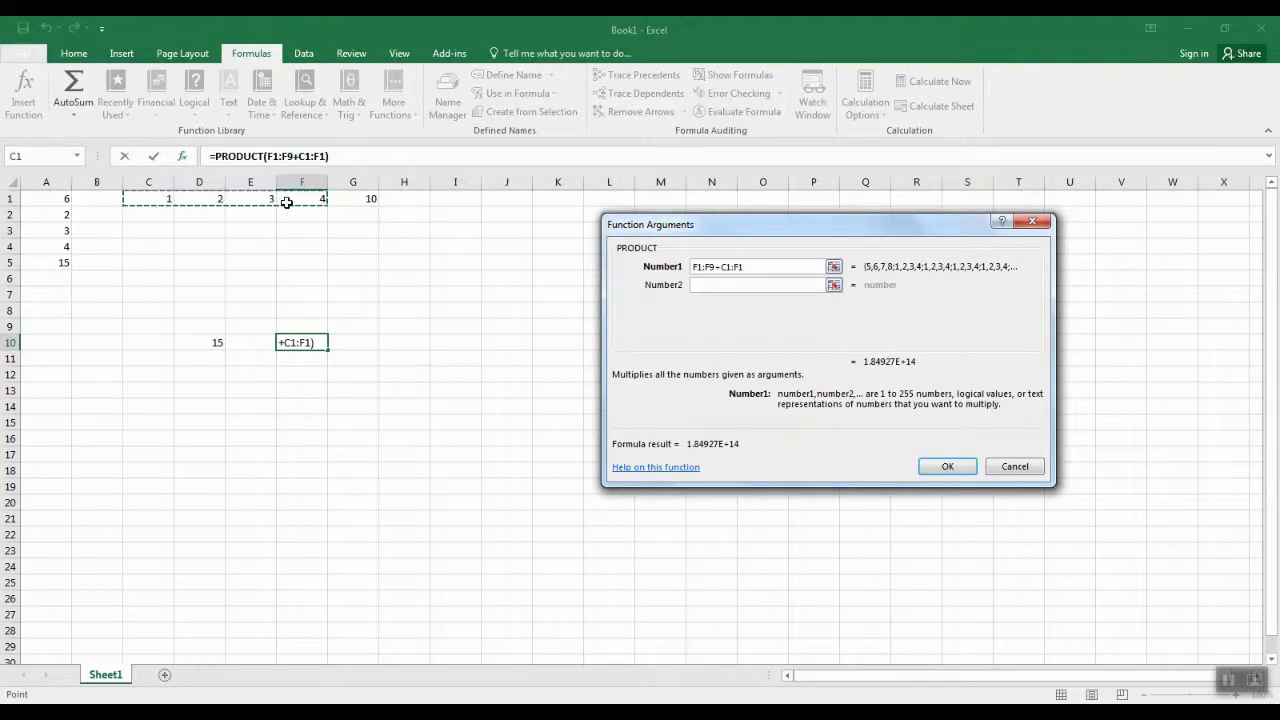
{"action": "left_click", "coordinate": [948, 468]}
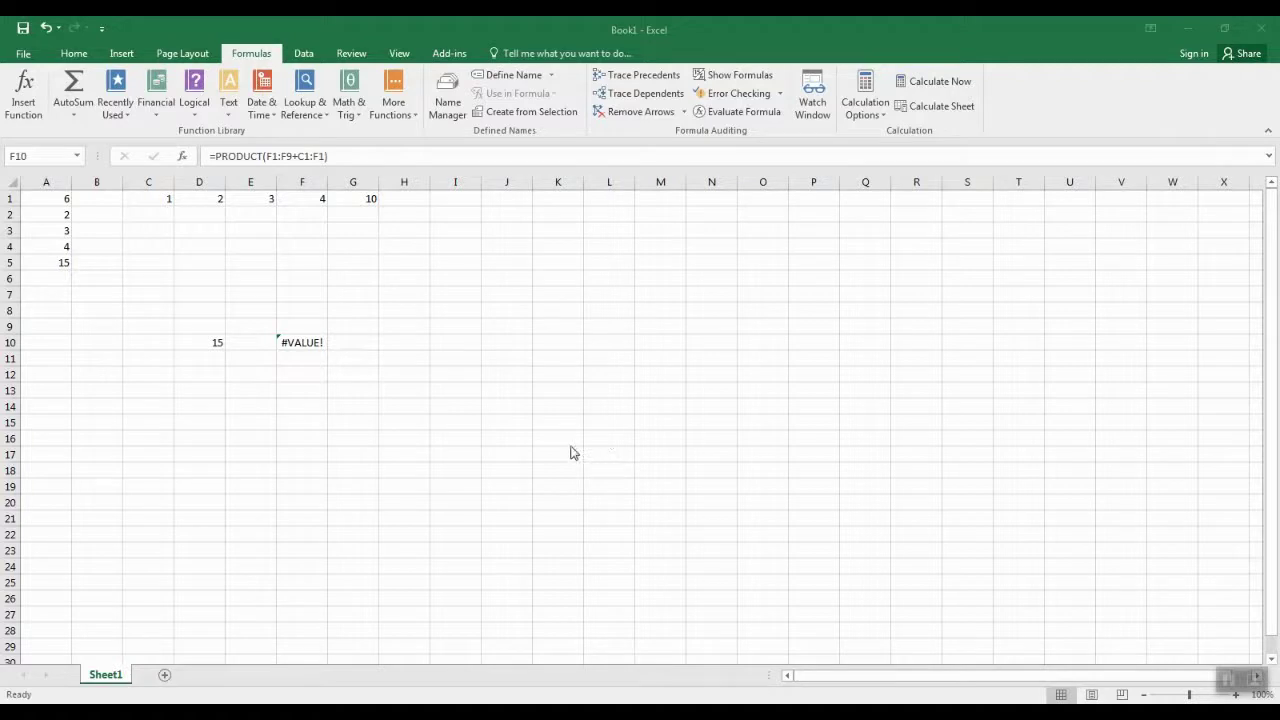
- Adjust column F to slightly wider than its neighbouring columns and check the formula in cell F10
{"action": "left_click", "coordinate": [295, 342]}
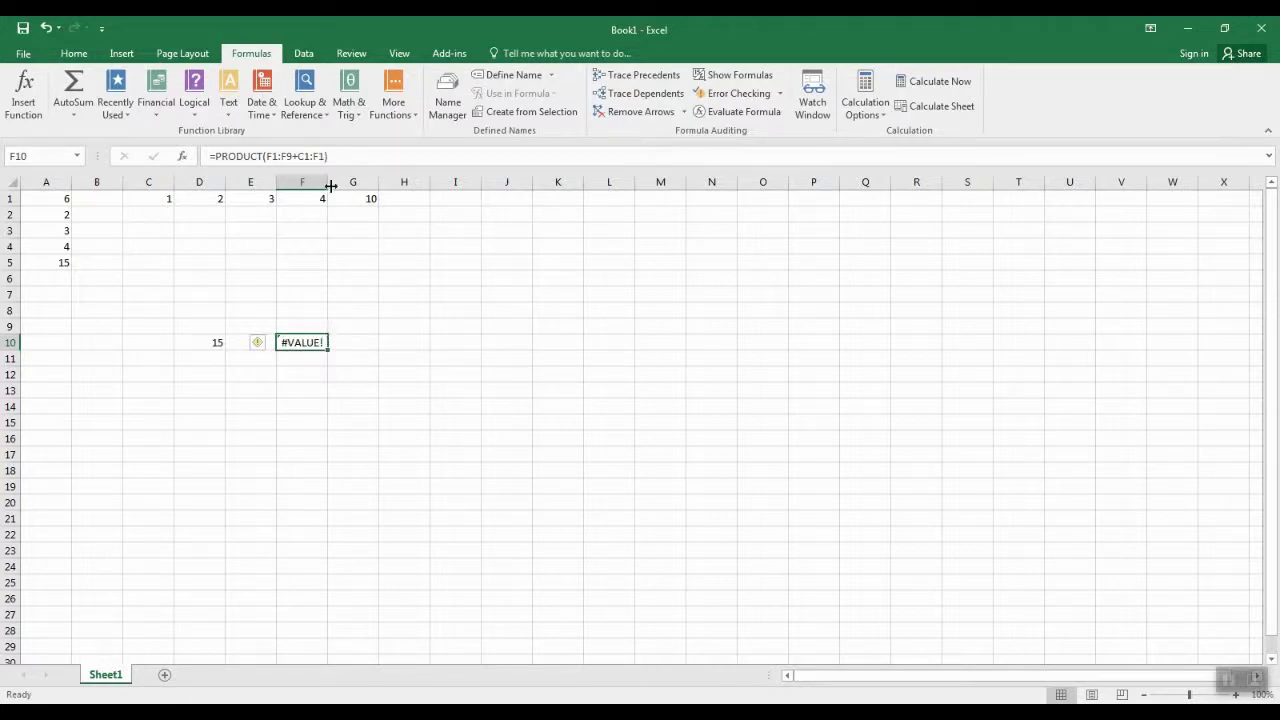
{"action": "left_click_drag", "start_coordinate": [329, 181], "coordinate": [471, 194]}
{"action": "left_click", "coordinate": [529, 197]}
{"action": "left_click", "coordinate": [419, 305]}
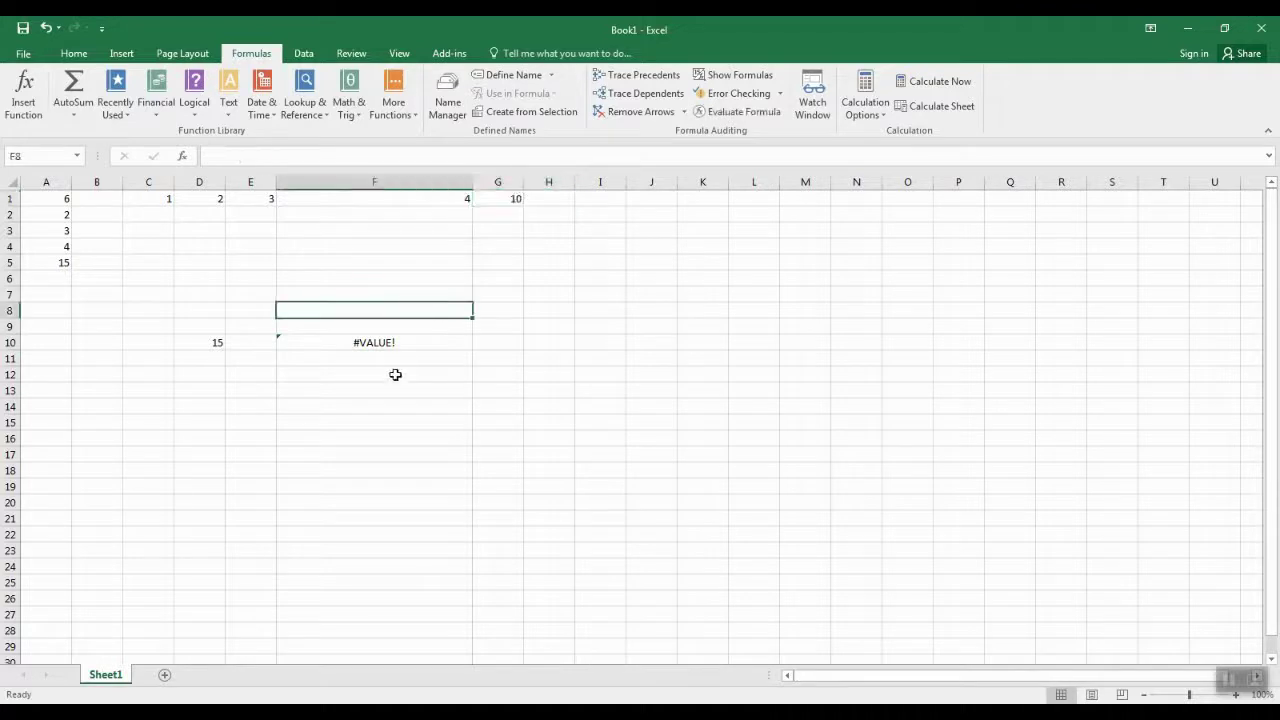
{"action": "left_click", "coordinate": [403, 340]}
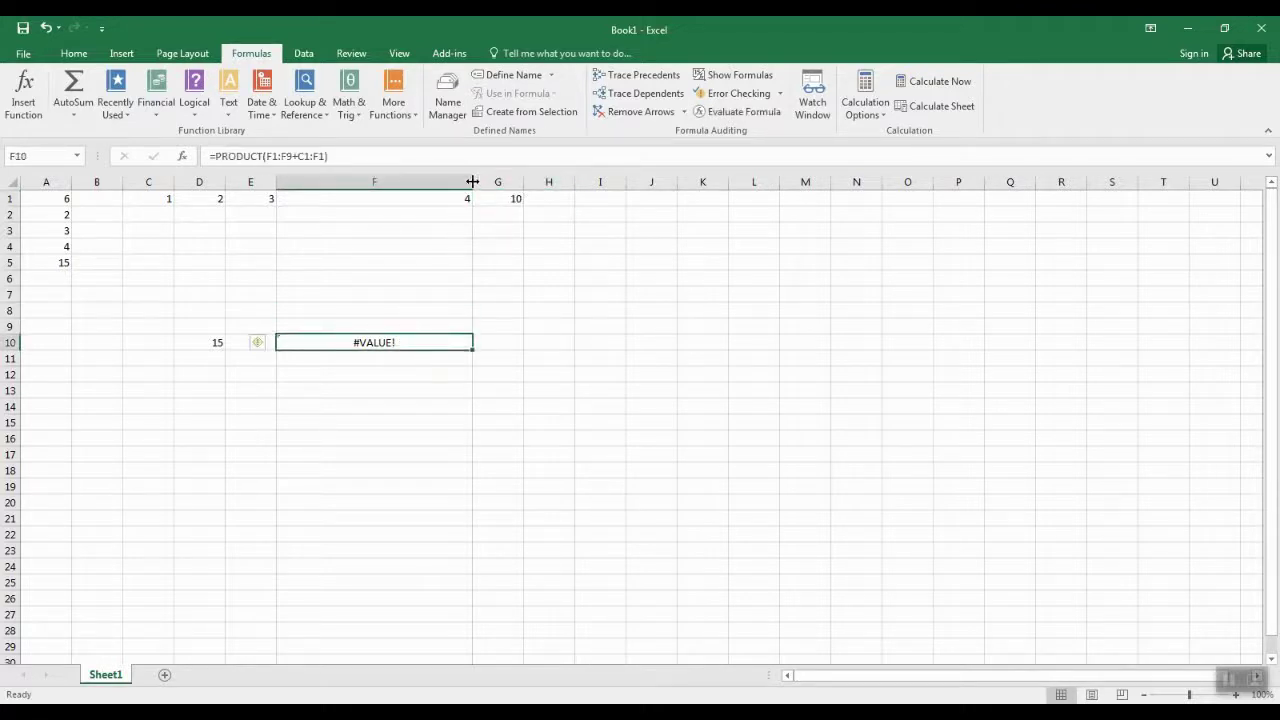
{"action": "left_click_drag", "start_coordinate": [472, 181], "coordinate": [343, 183]}
{"action": "left_click", "coordinate": [302, 402]}
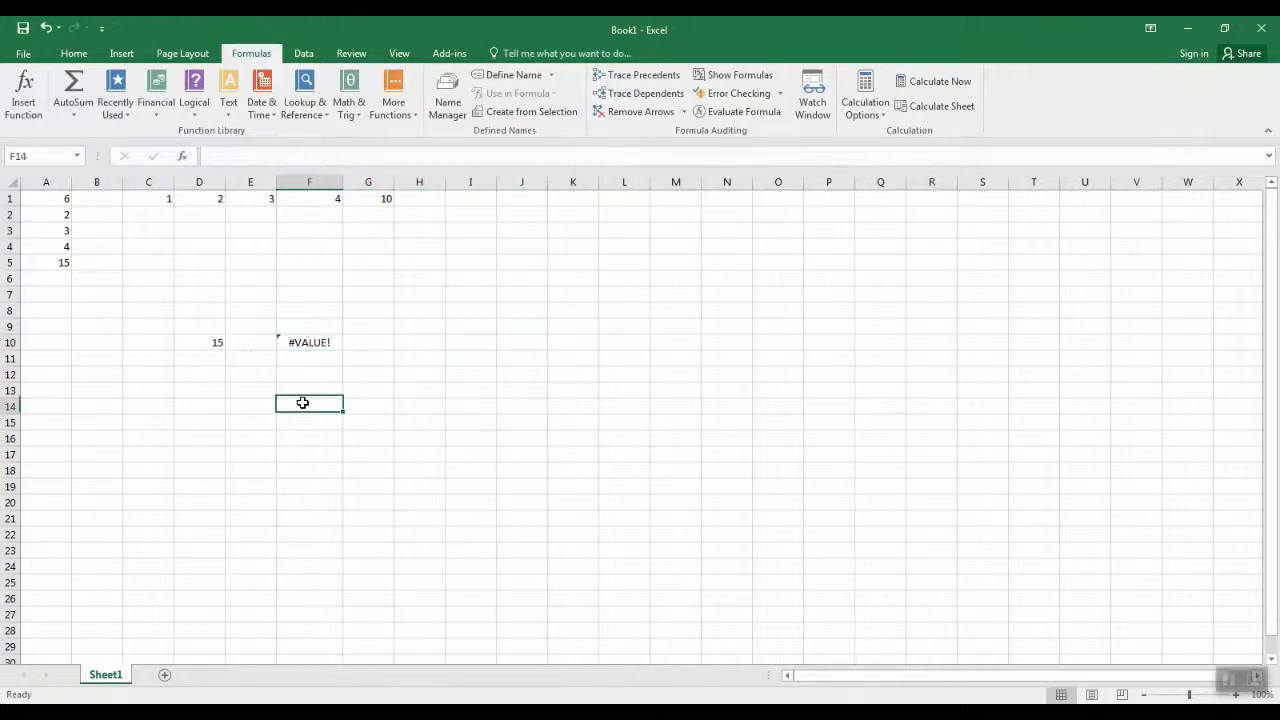
{"action": "left_click", "coordinate": [300, 343]}
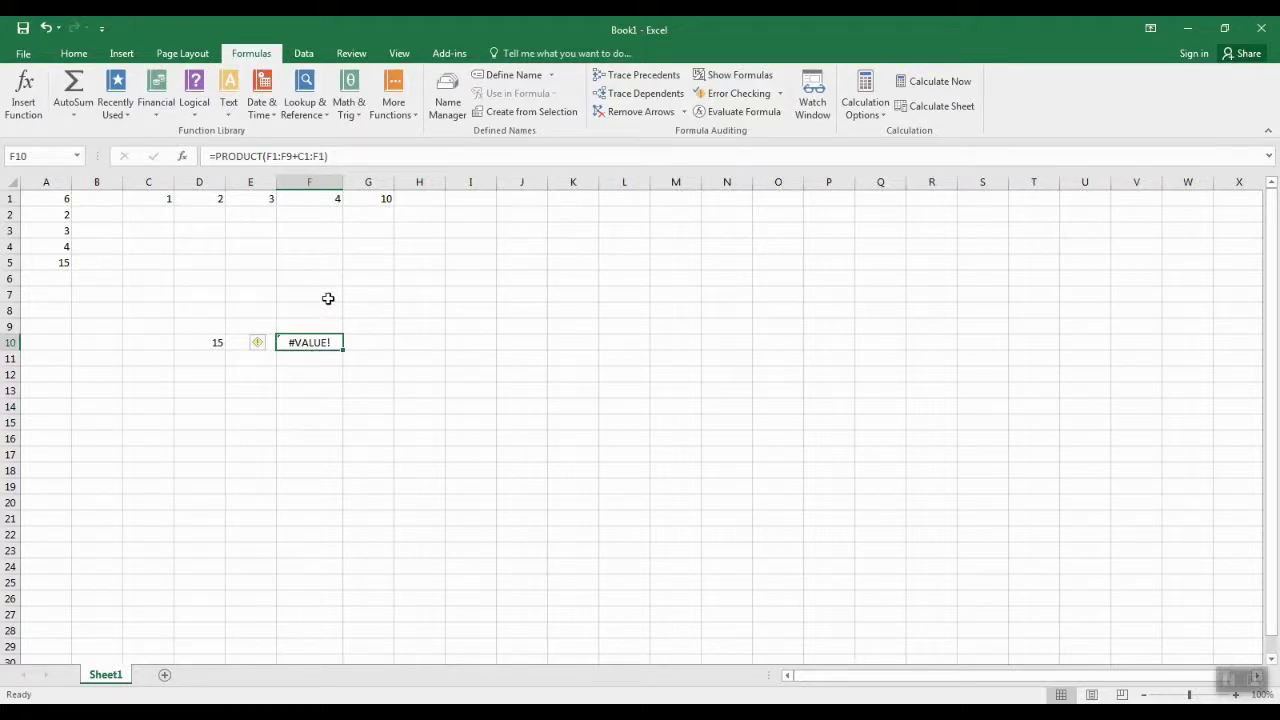
- Replace the formula in F10 with a PRODUCT function multiplying C1:E1, and check the entered formula
{"action": "key", "text": "Delete"}
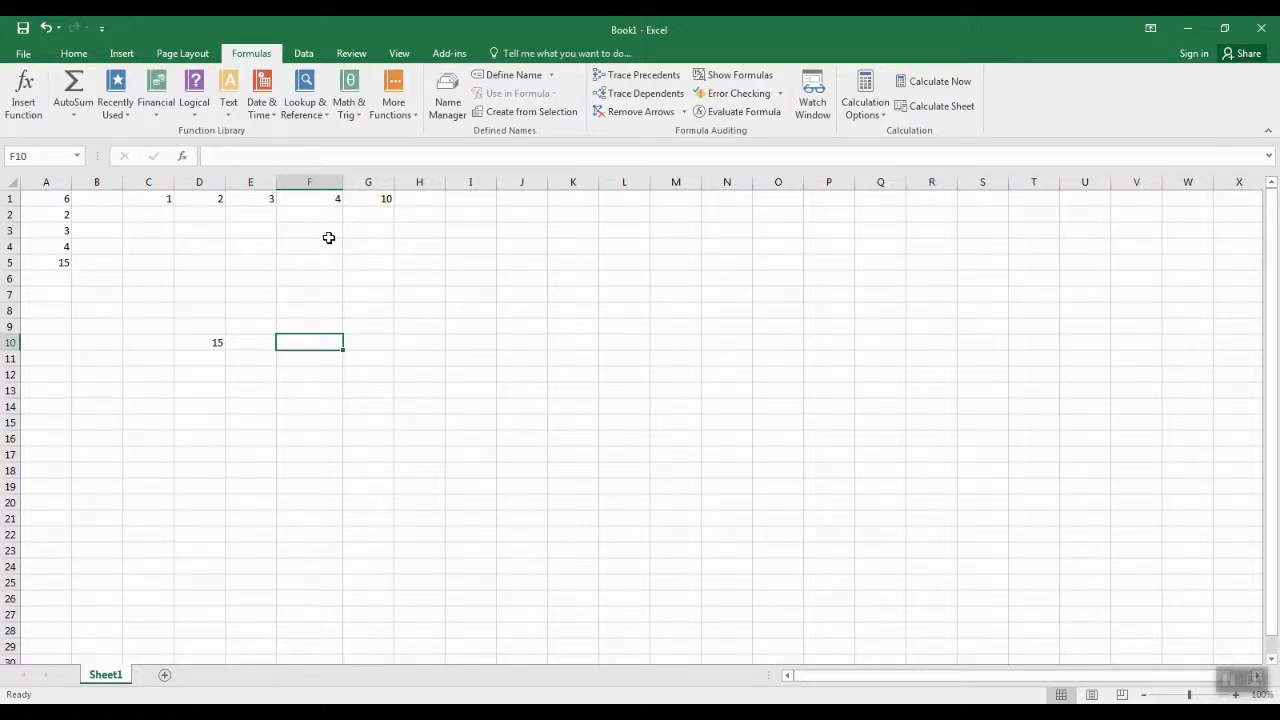
{"action": "left_click", "coordinate": [349, 102]}
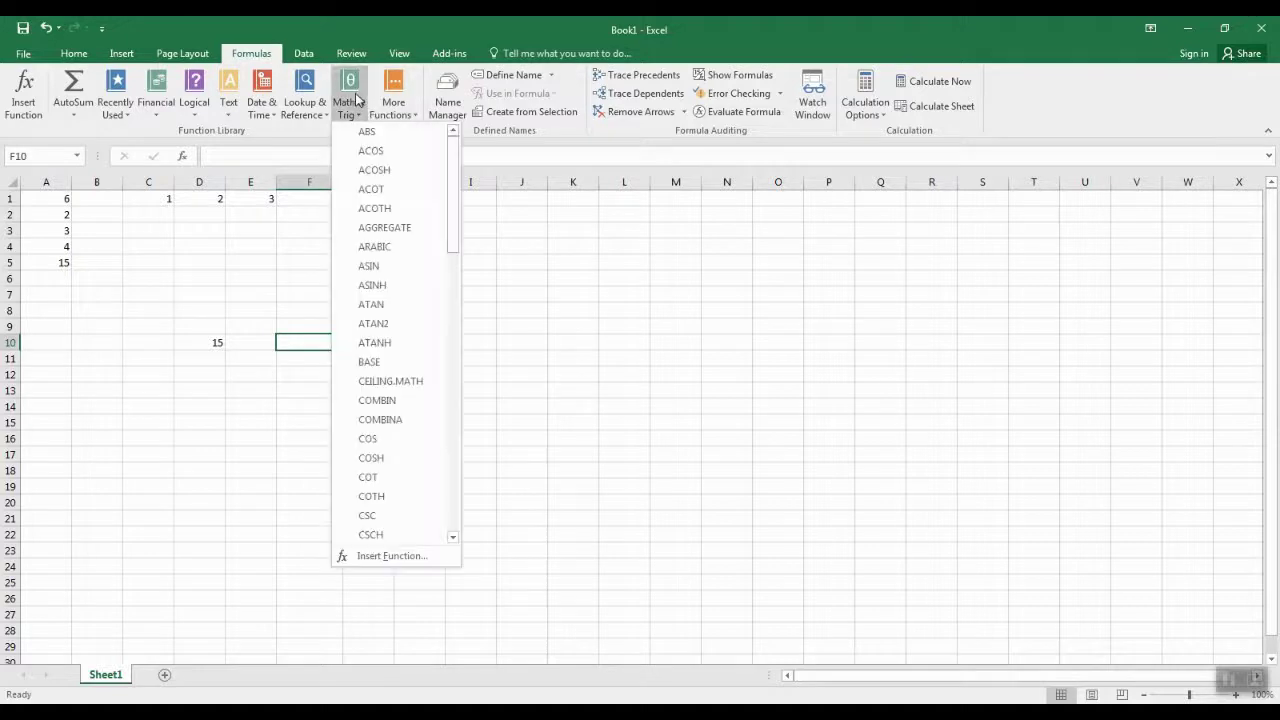
{"action": "scroll", "coordinate": [400, 423], "scroll_direction": "down", "scroll_amount": 5}
{"action": "scroll", "coordinate": [398, 458], "scroll_direction": "down", "scroll_amount": 6}
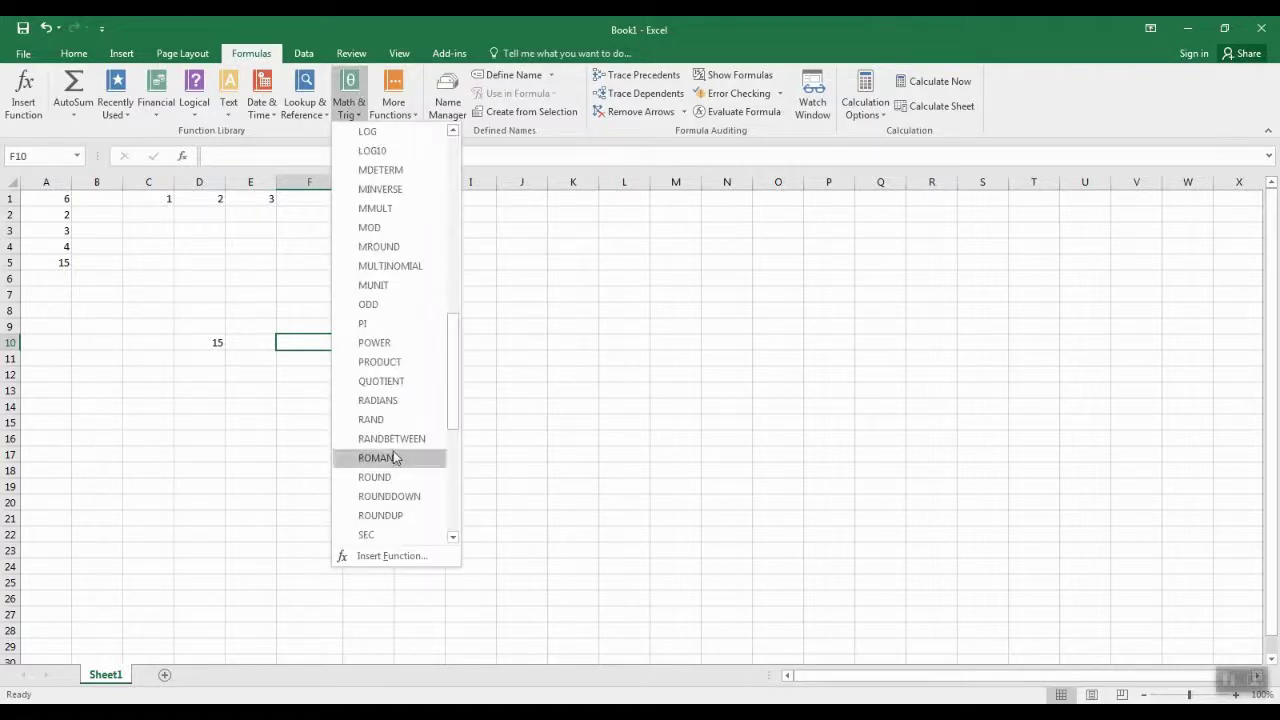
{"action": "left_click", "coordinate": [380, 362]}
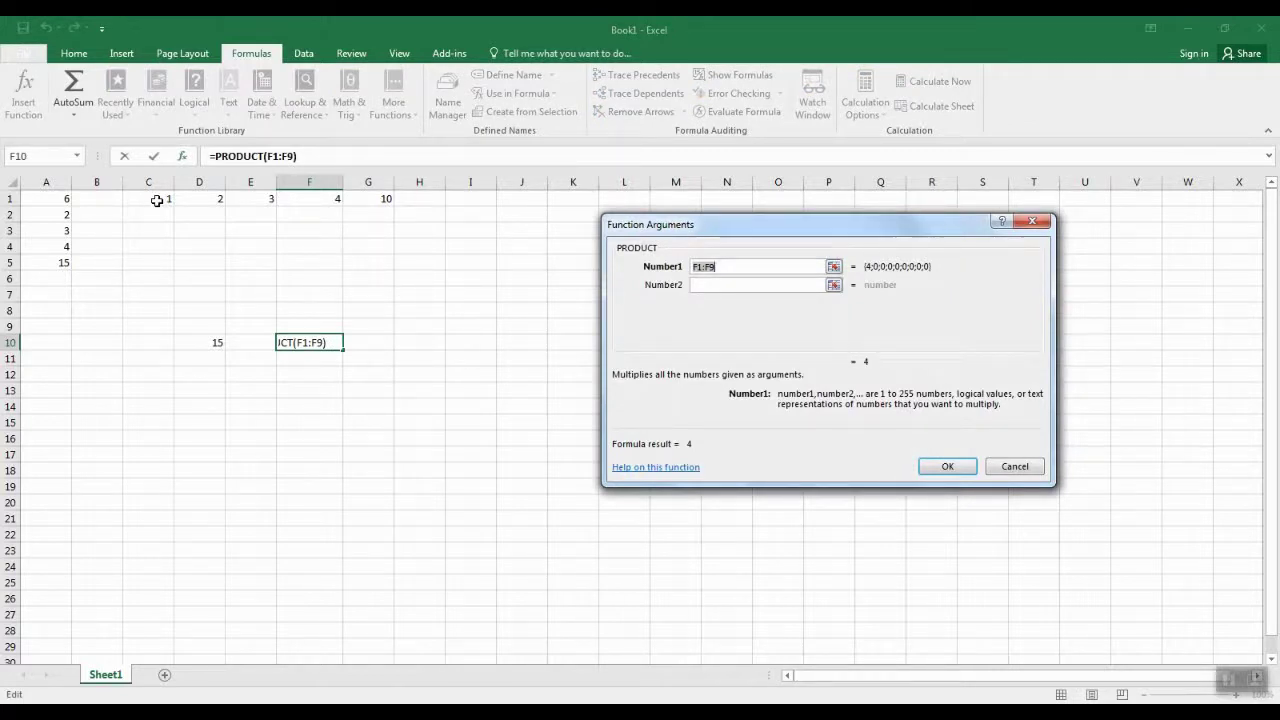
{"action": "left_click_drag", "start_coordinate": [157, 200], "coordinate": [240, 200]}
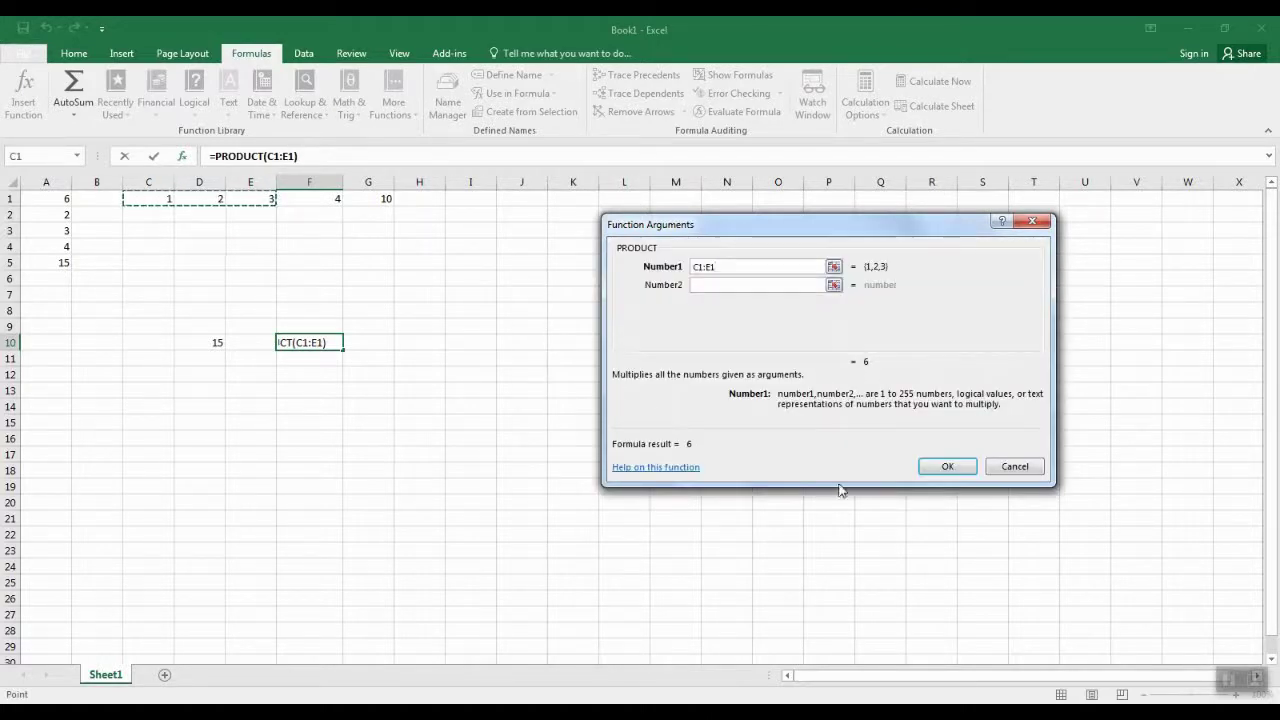
{"action": "left_click", "coordinate": [945, 467]}
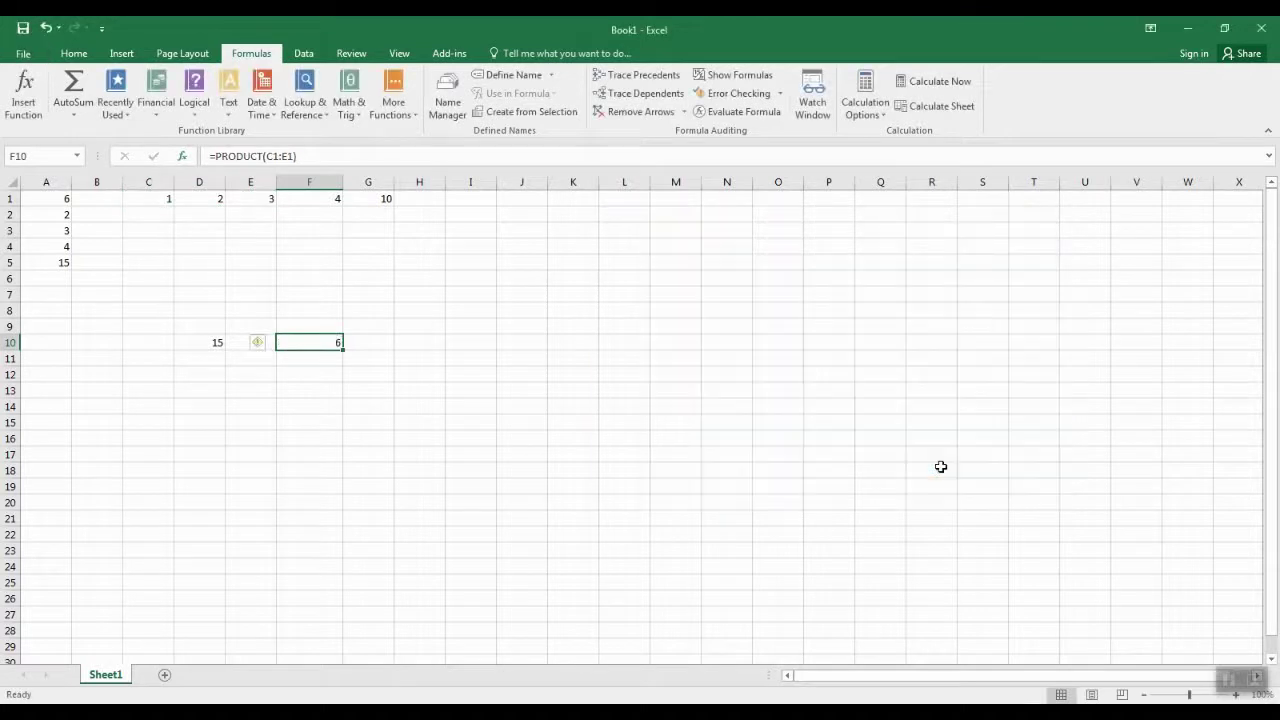
{"action": "left_click", "coordinate": [372, 343]}
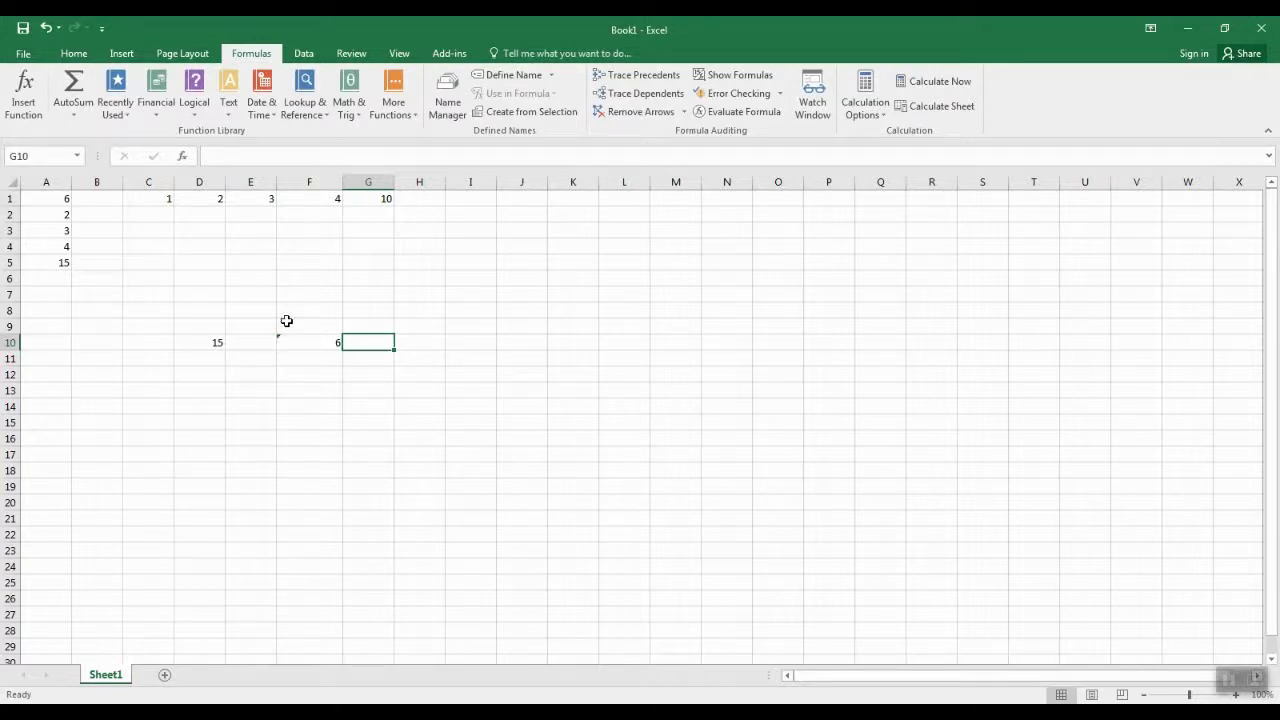
{"action": "left_click", "coordinate": [313, 346]}
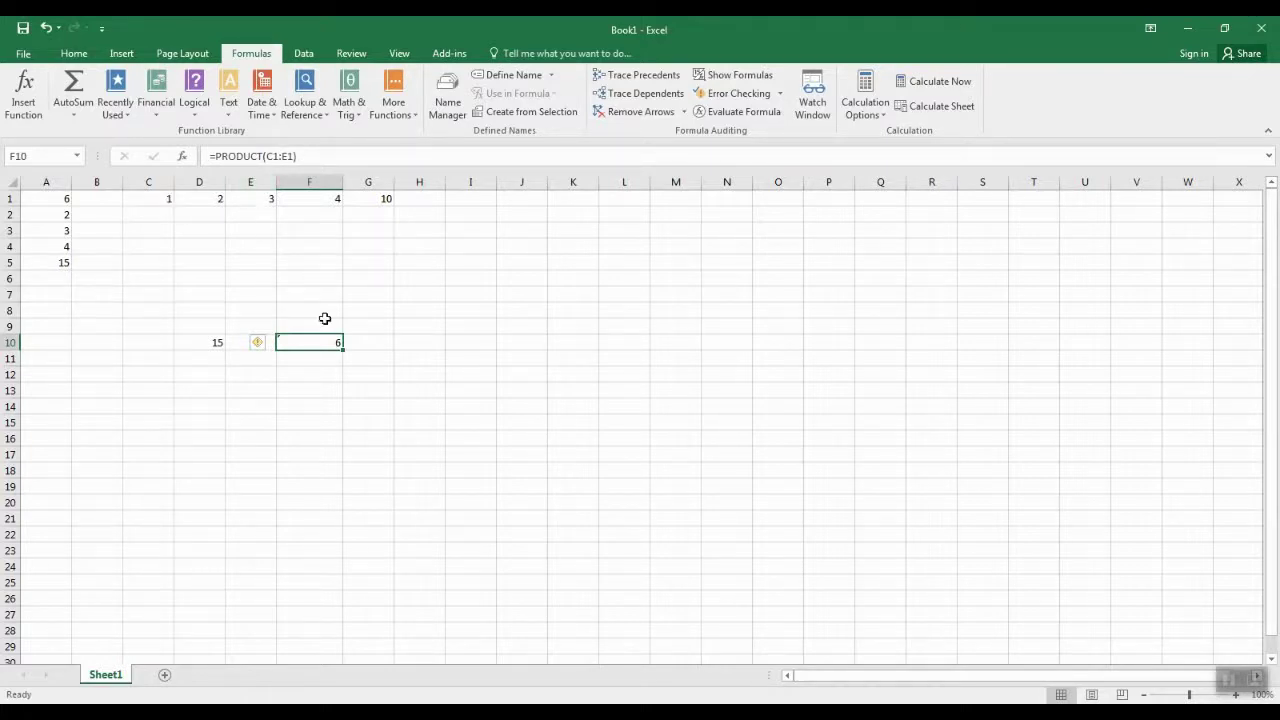
{"action": "left_click", "coordinate": [426, 329]}
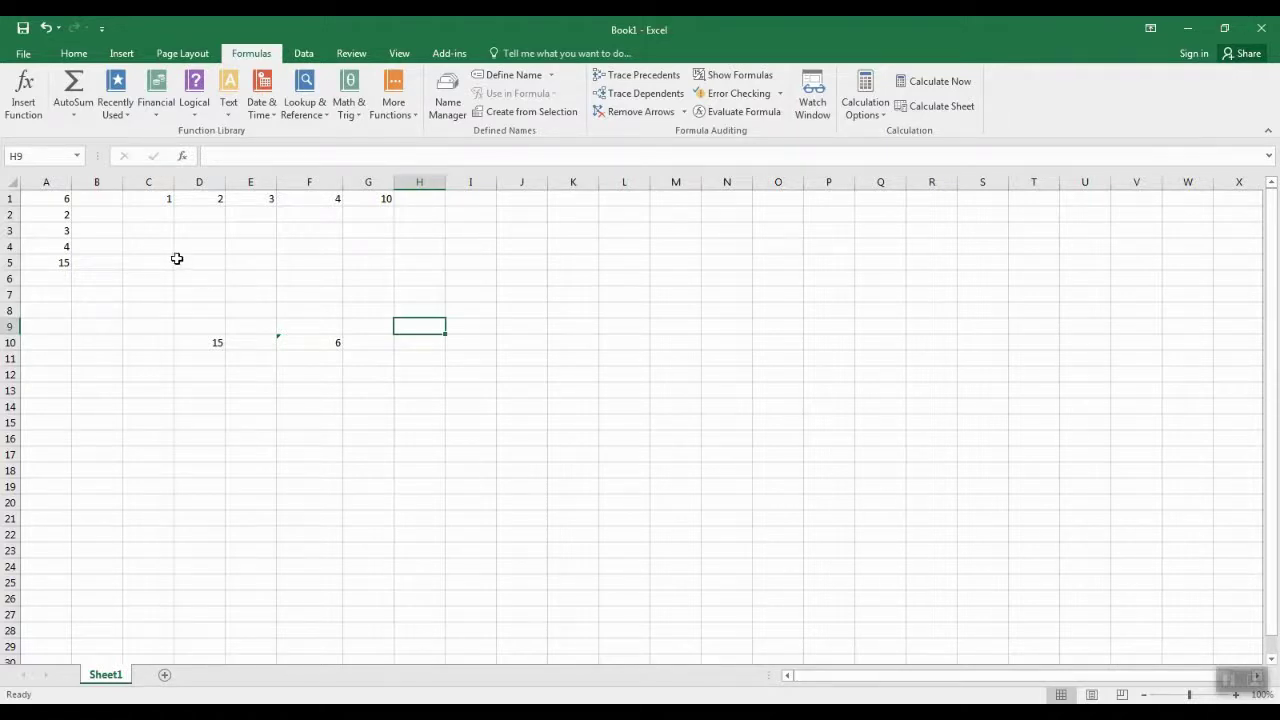
- Enter a MIN function from the AutoSum functions in C4 for the range A1:A4
{"action": "left_click", "coordinate": [71, 53]}
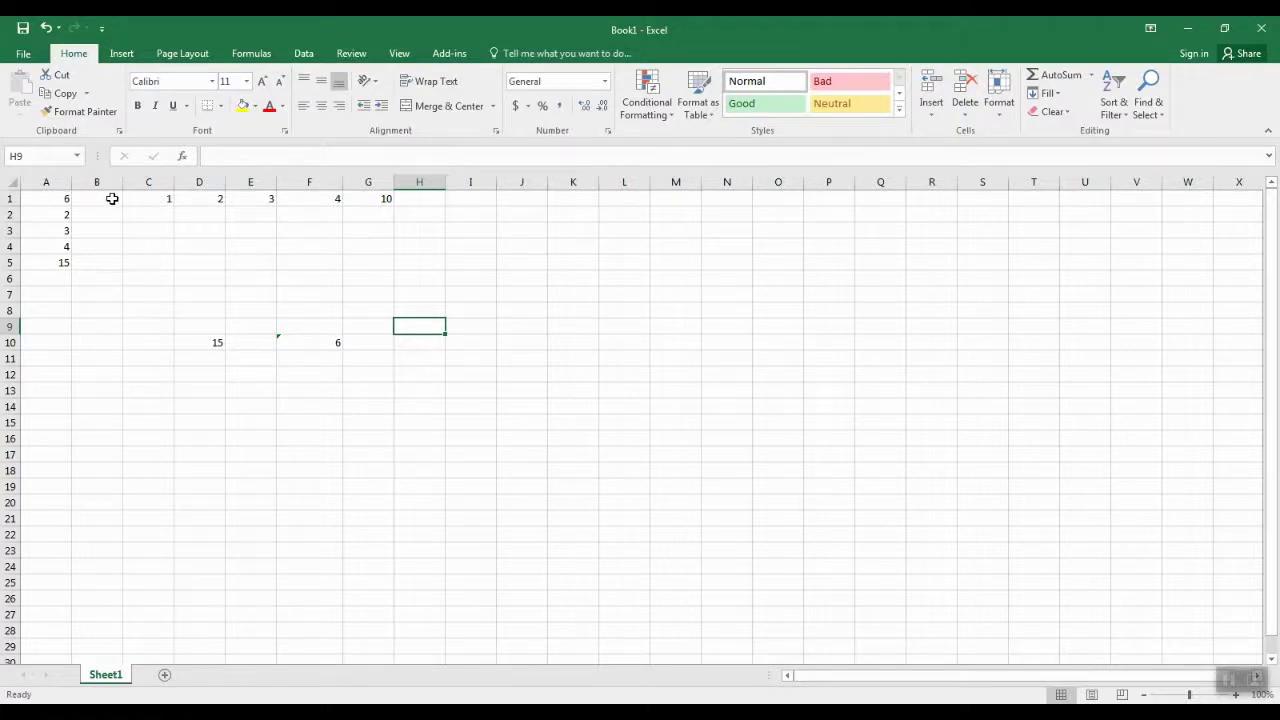
{"action": "left_click_drag", "start_coordinate": [63, 198], "coordinate": [60, 246]}
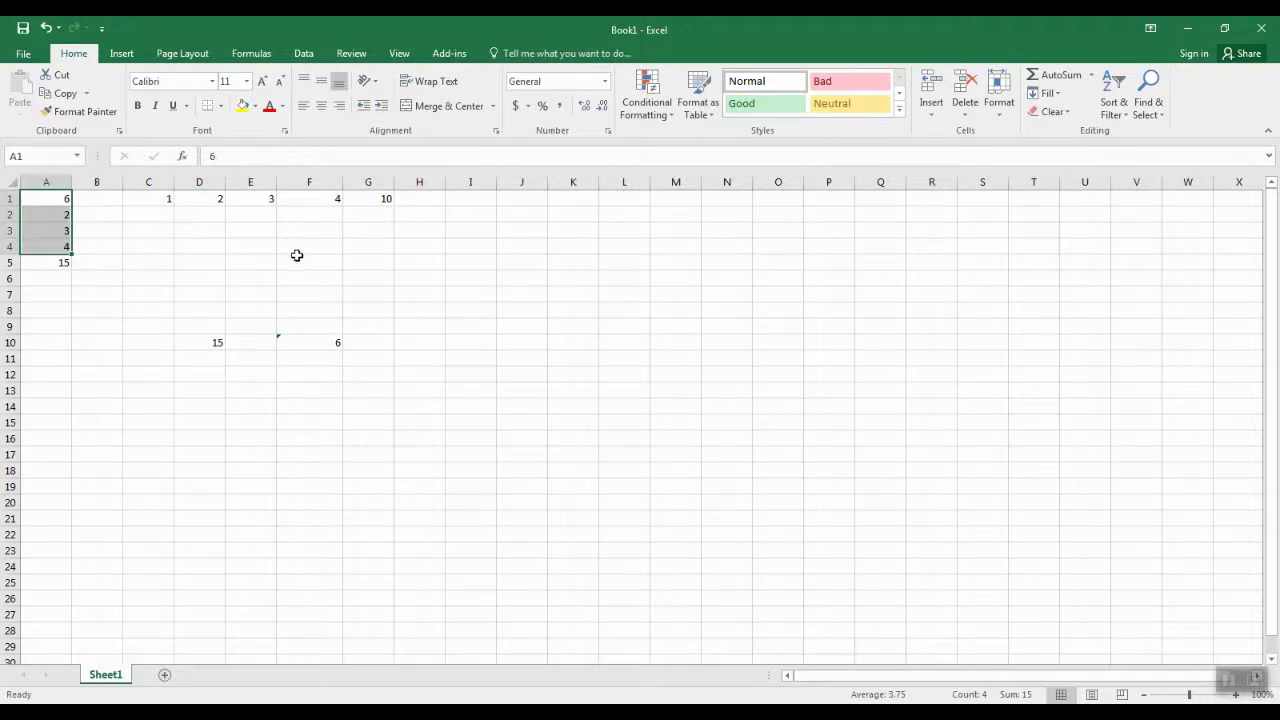
{"action": "left_click", "coordinate": [142, 251]}
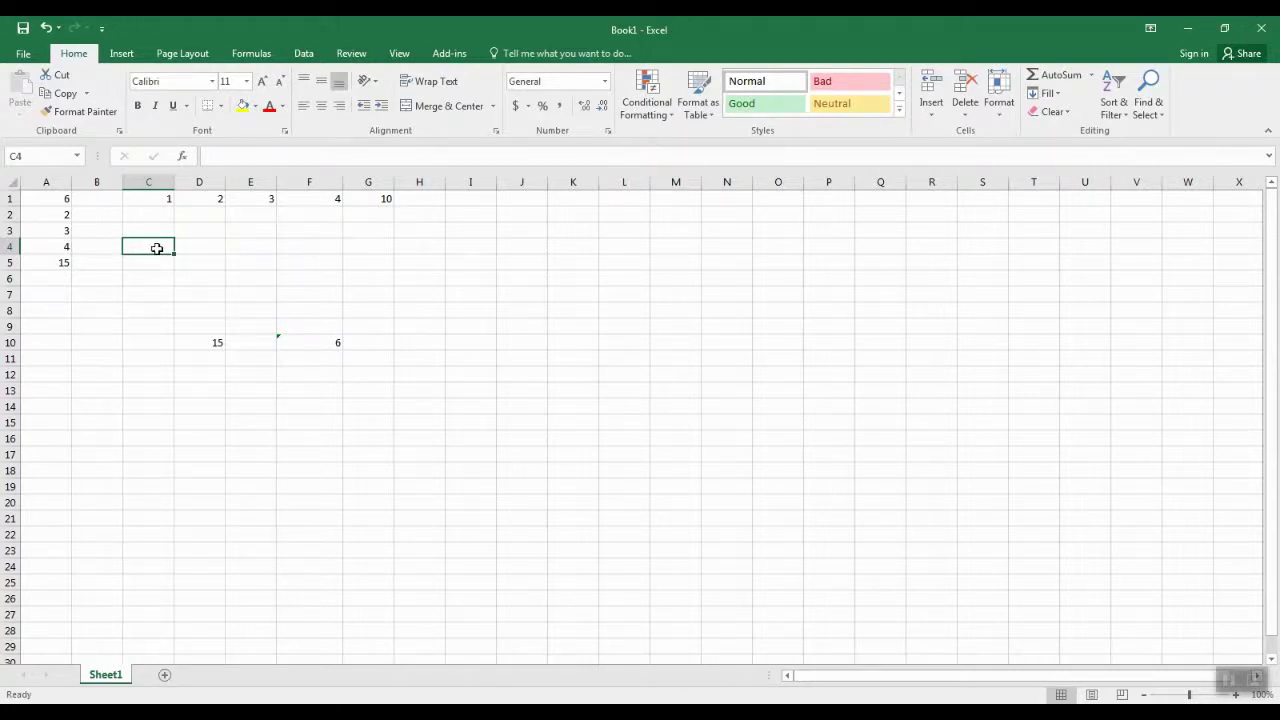
{"action": "left_click", "coordinate": [206, 249]}
{"action": "left_click", "coordinate": [246, 248]}
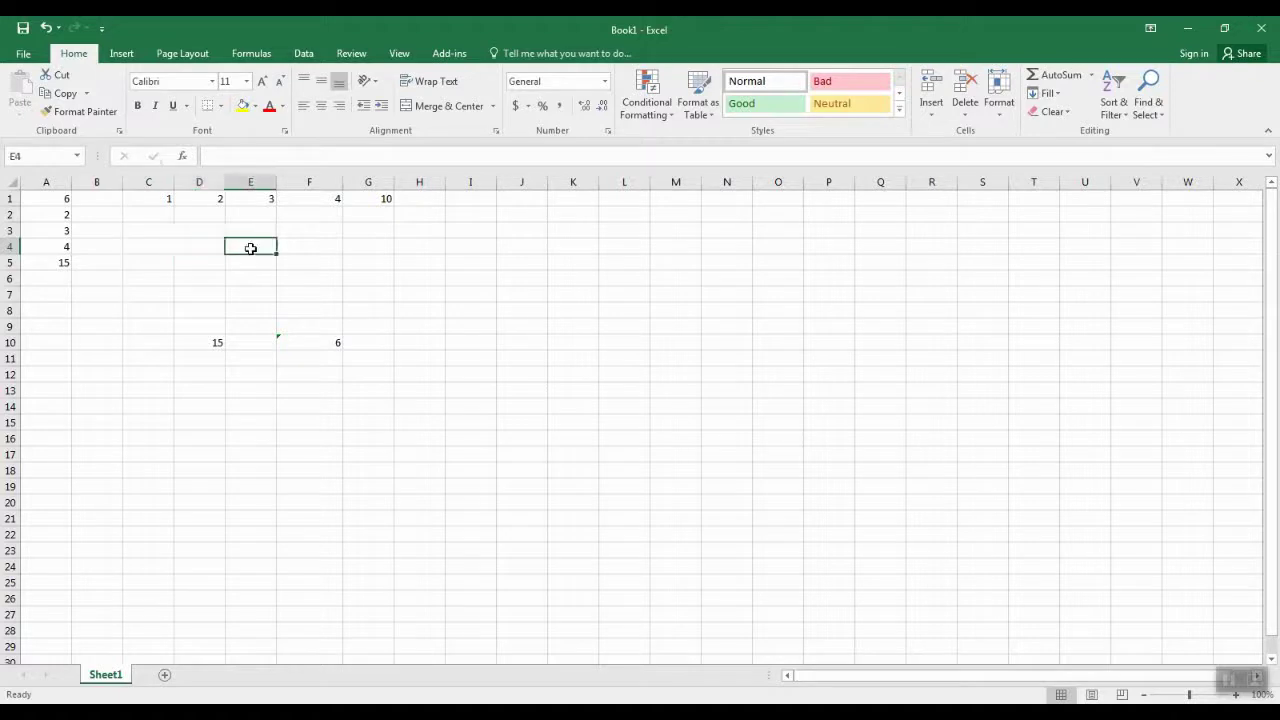
{"action": "left_click", "coordinate": [149, 250]}
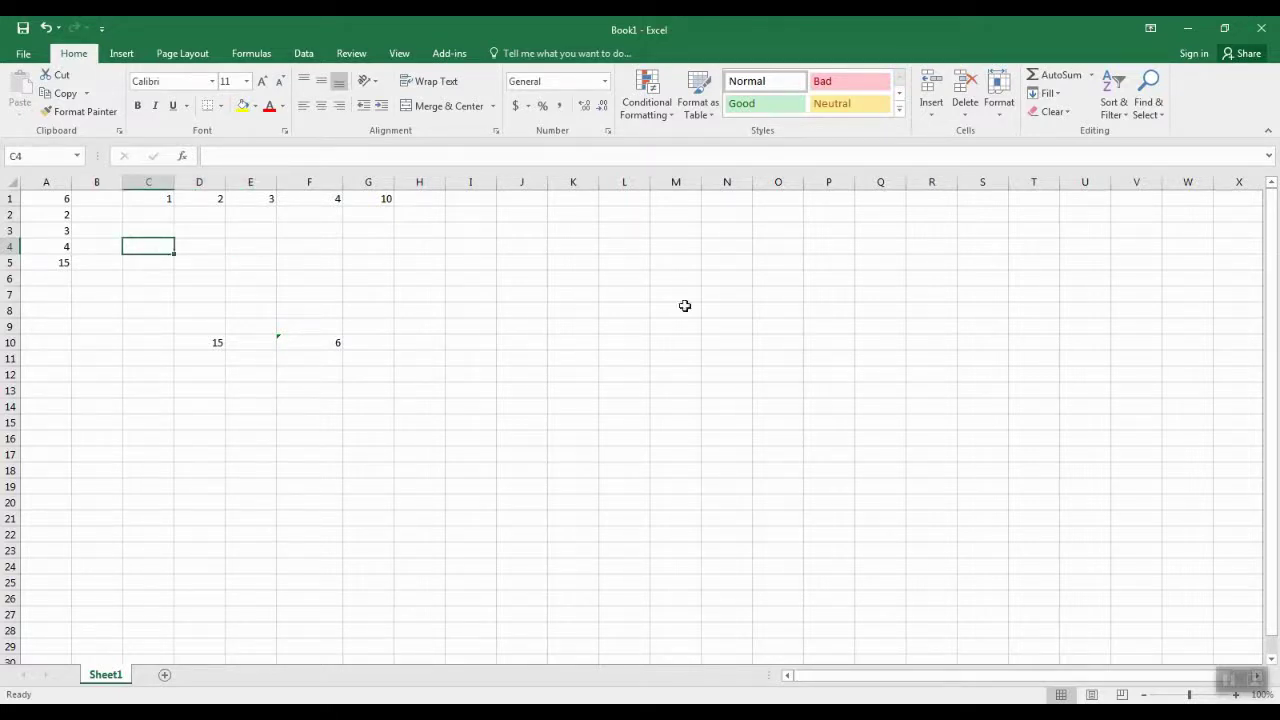
{"action": "left_click", "coordinate": [1093, 76]}
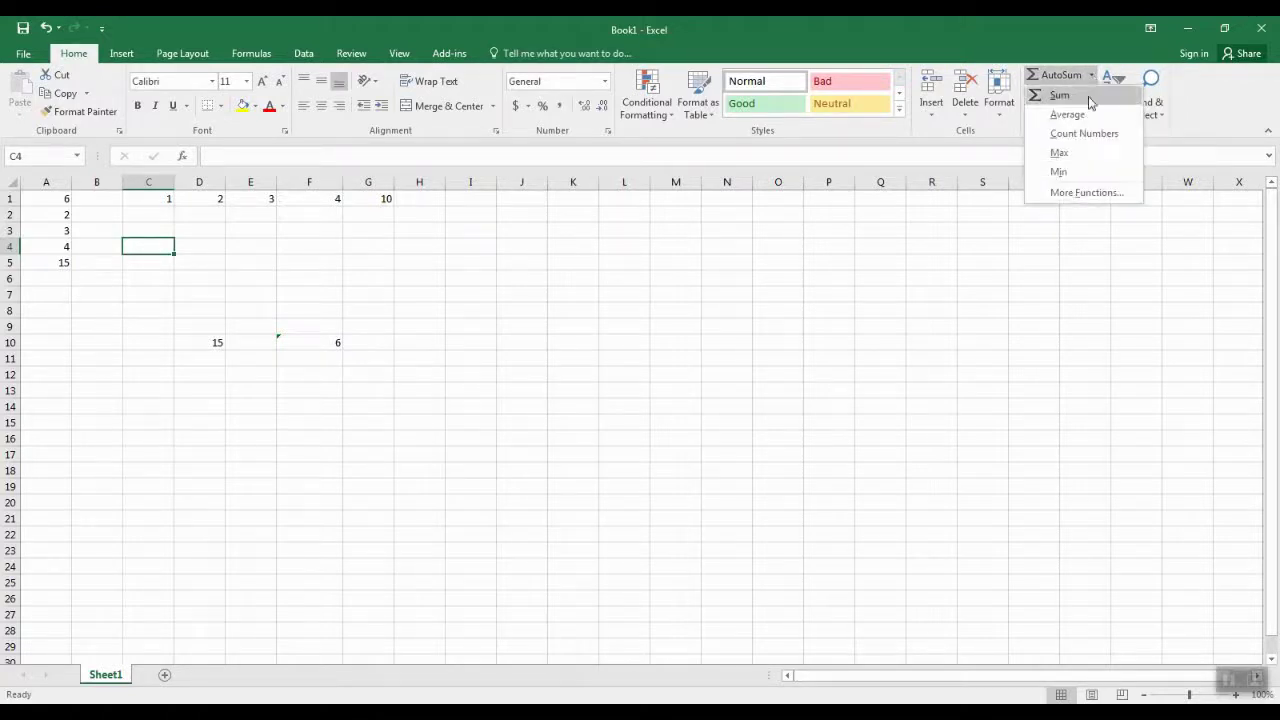
{"action": "left_click", "coordinate": [1059, 172]}
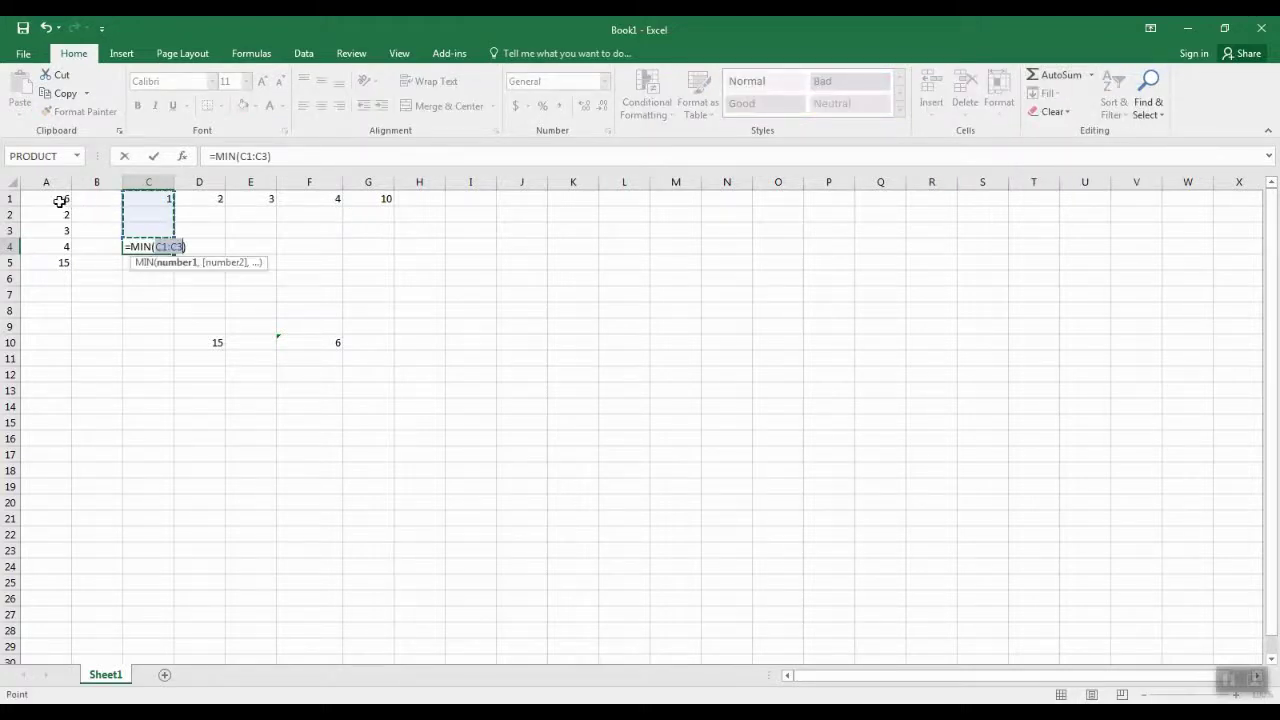
{"action": "left_click_drag", "start_coordinate": [57, 200], "coordinate": [58, 244]}
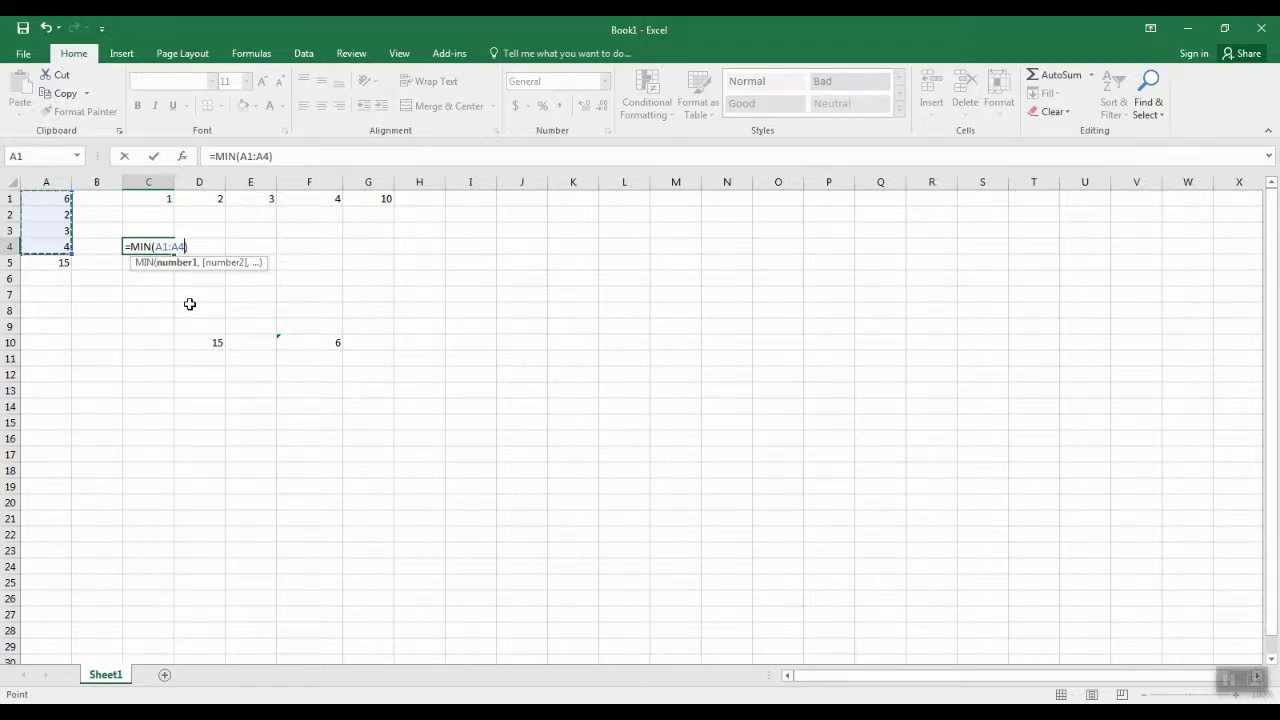
{"action": "key", "text": "Return"}
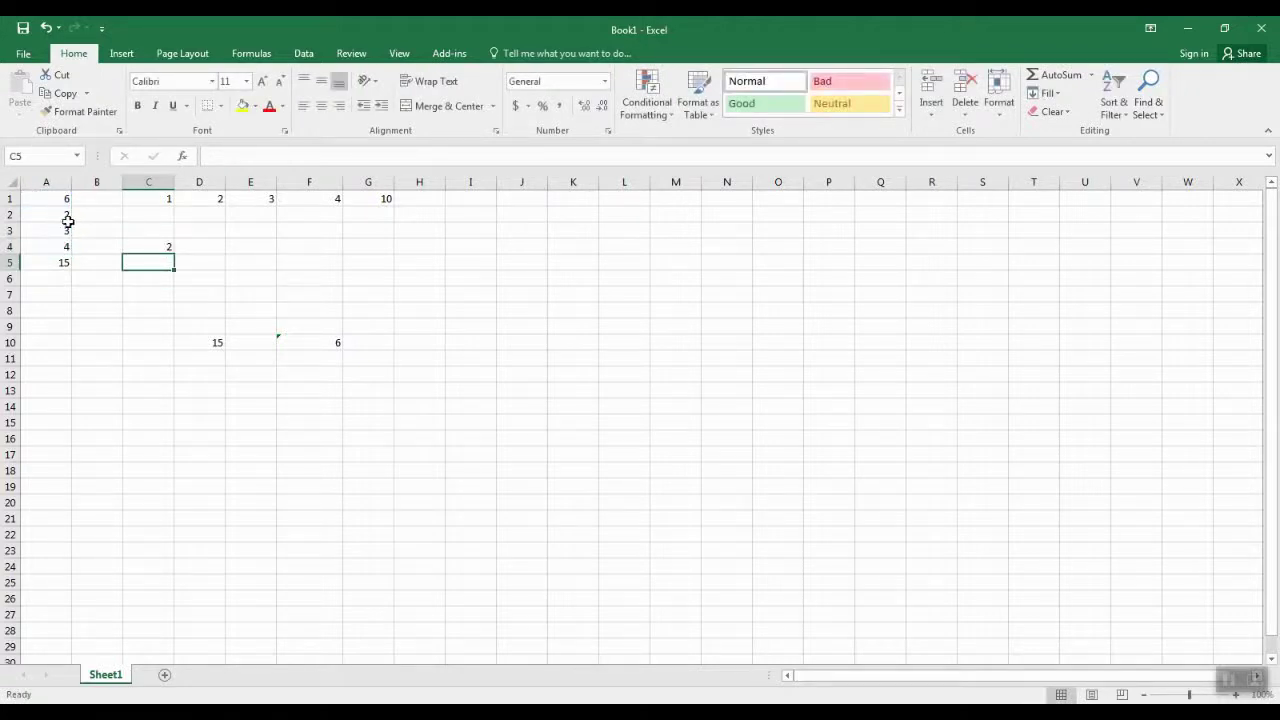
- Enter a MAX function from the AutoSum functions in D4 for the range A1:A4
{"action": "left_click", "coordinate": [190, 249]}
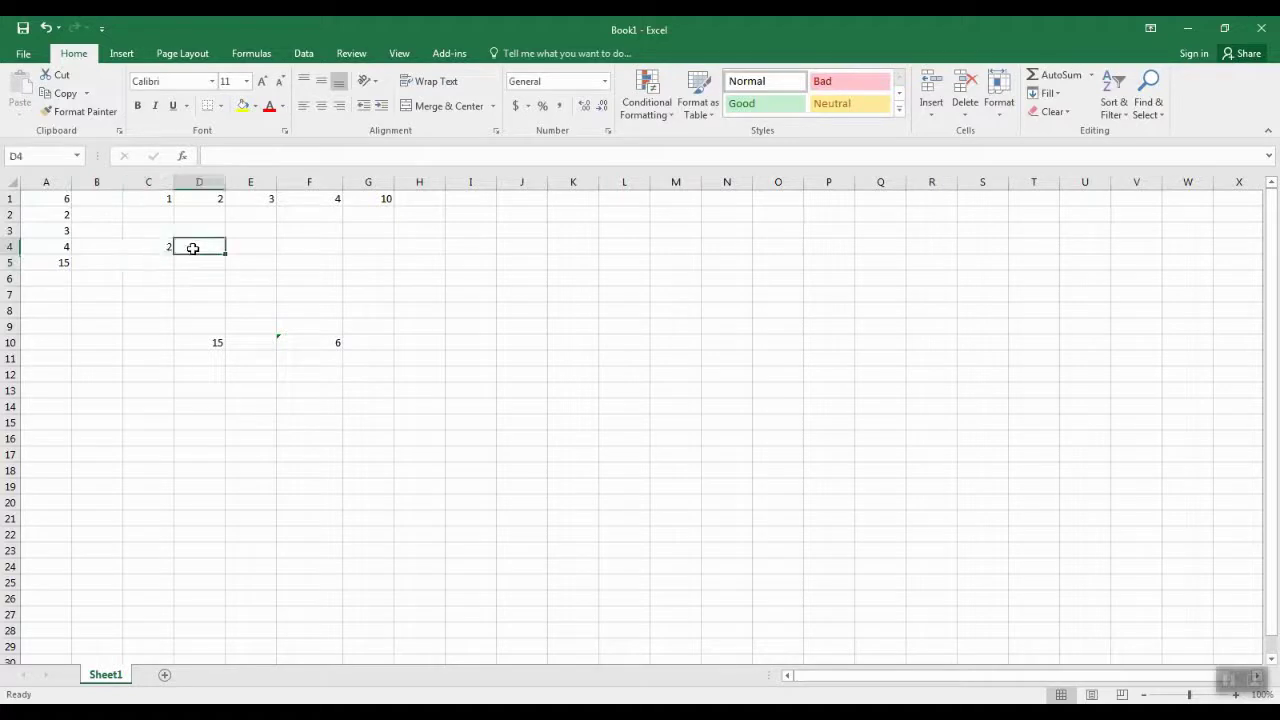
{"action": "left_click", "coordinate": [1092, 75]}
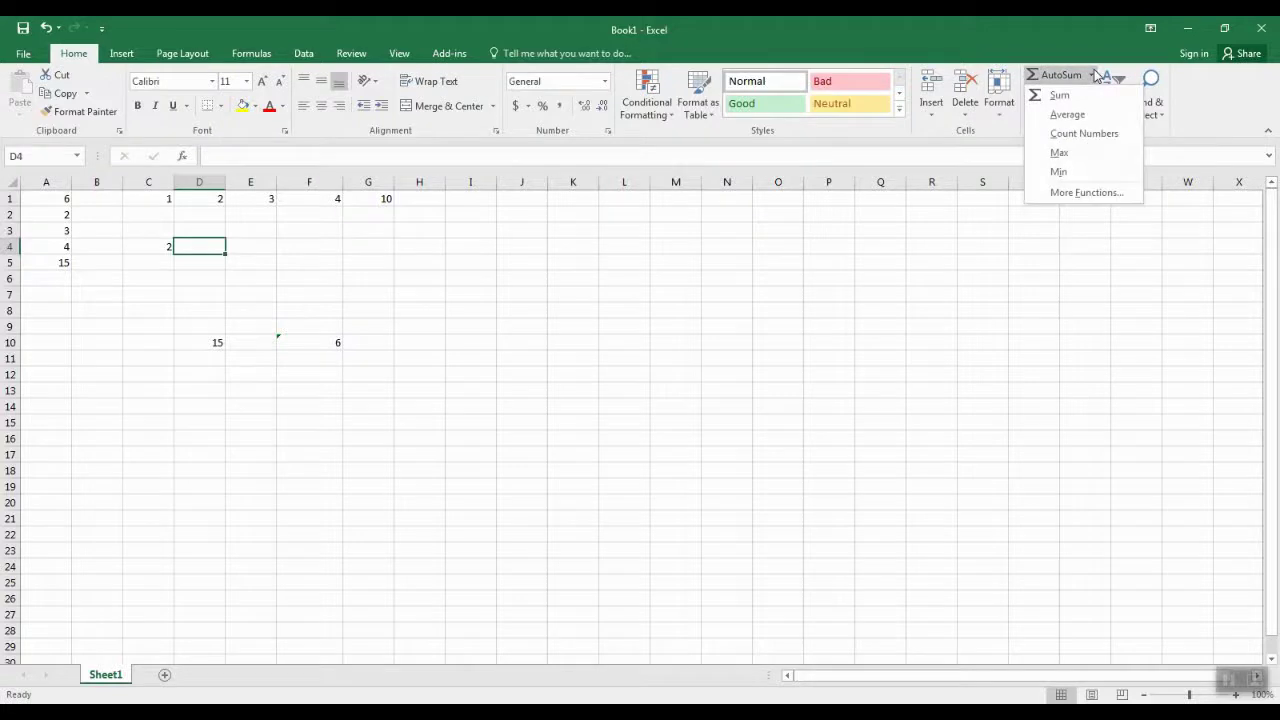
{"action": "left_click", "coordinate": [1060, 153]}
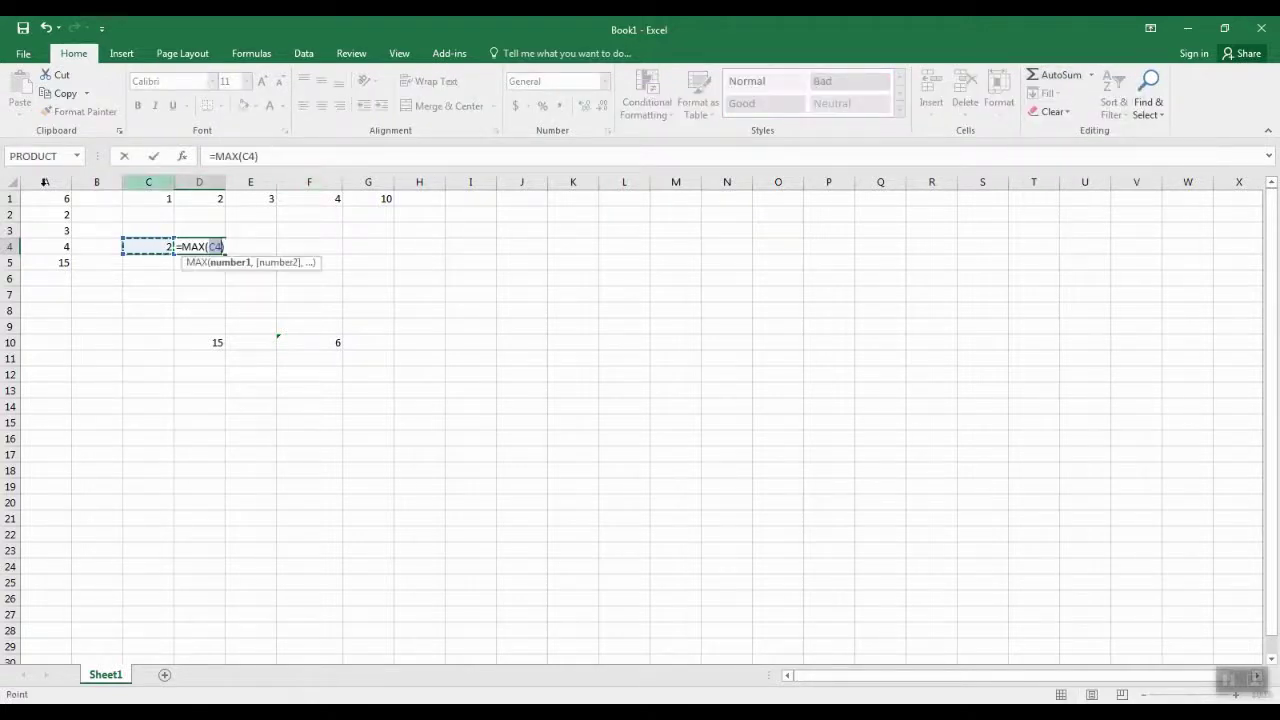
{"action": "left_click_drag", "start_coordinate": [49, 199], "coordinate": [48, 245]}
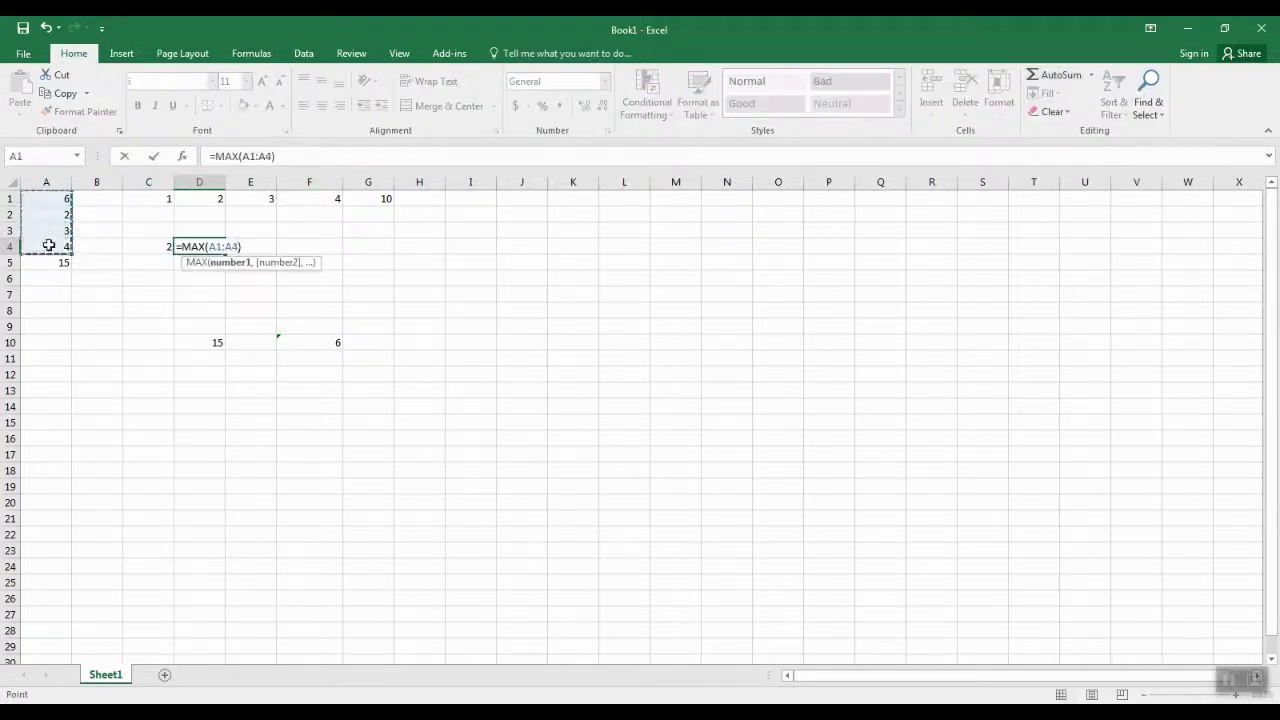
{"action": "key", "text": "Return"}
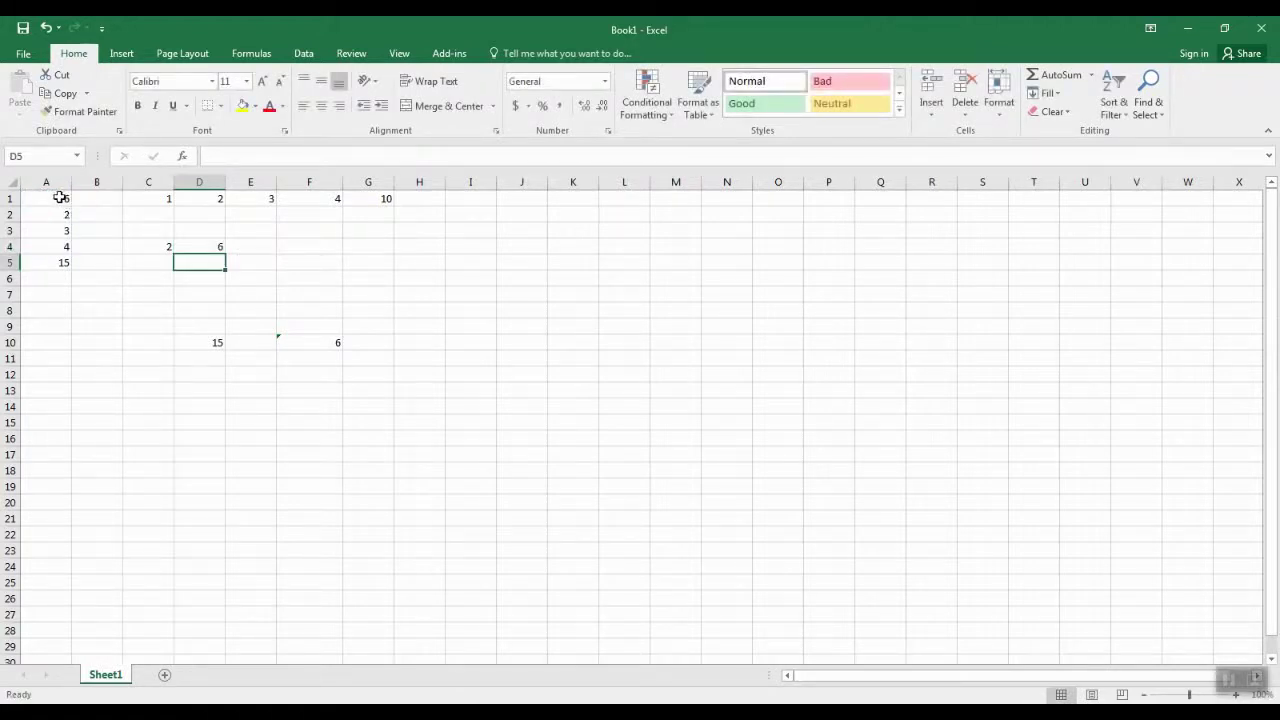
- Enter an AVERAGE function from the AutoSum functions in E4 for the range A1:A4
{"action": "left_click", "coordinate": [247, 245]}
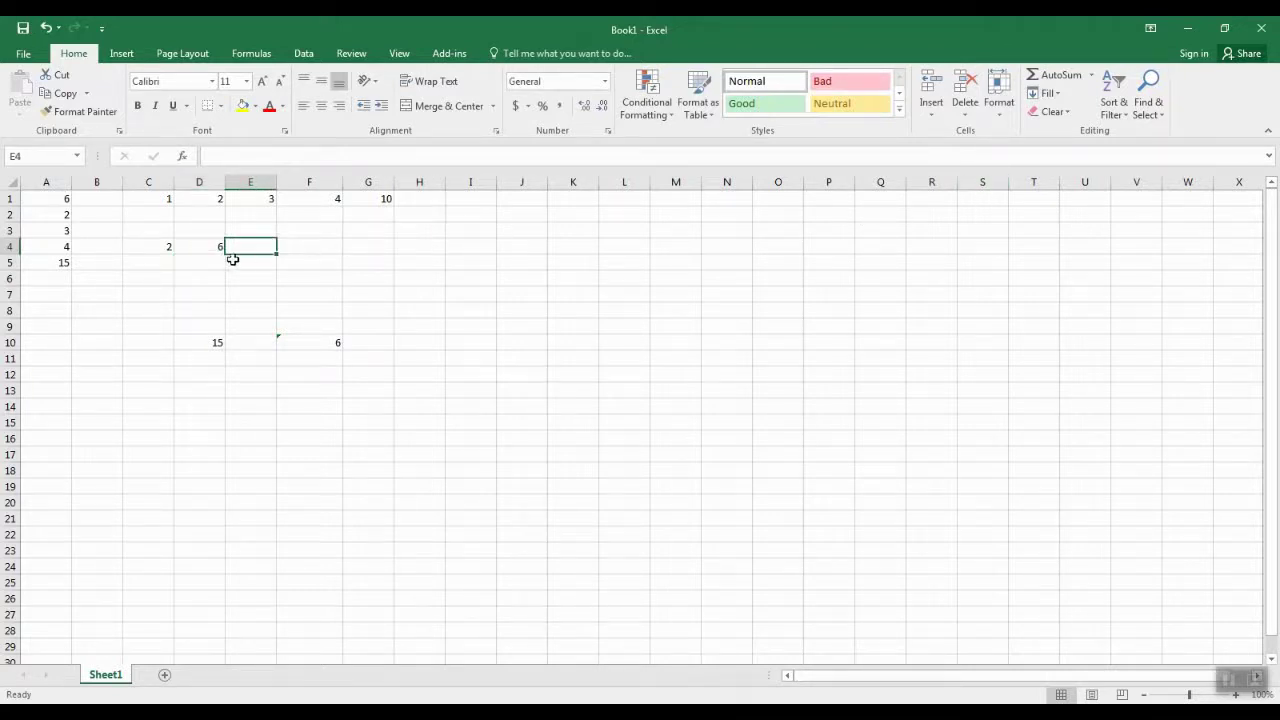
{"action": "left_click", "coordinate": [1092, 76]}
{"action": "left_click", "coordinate": [1067, 115]}
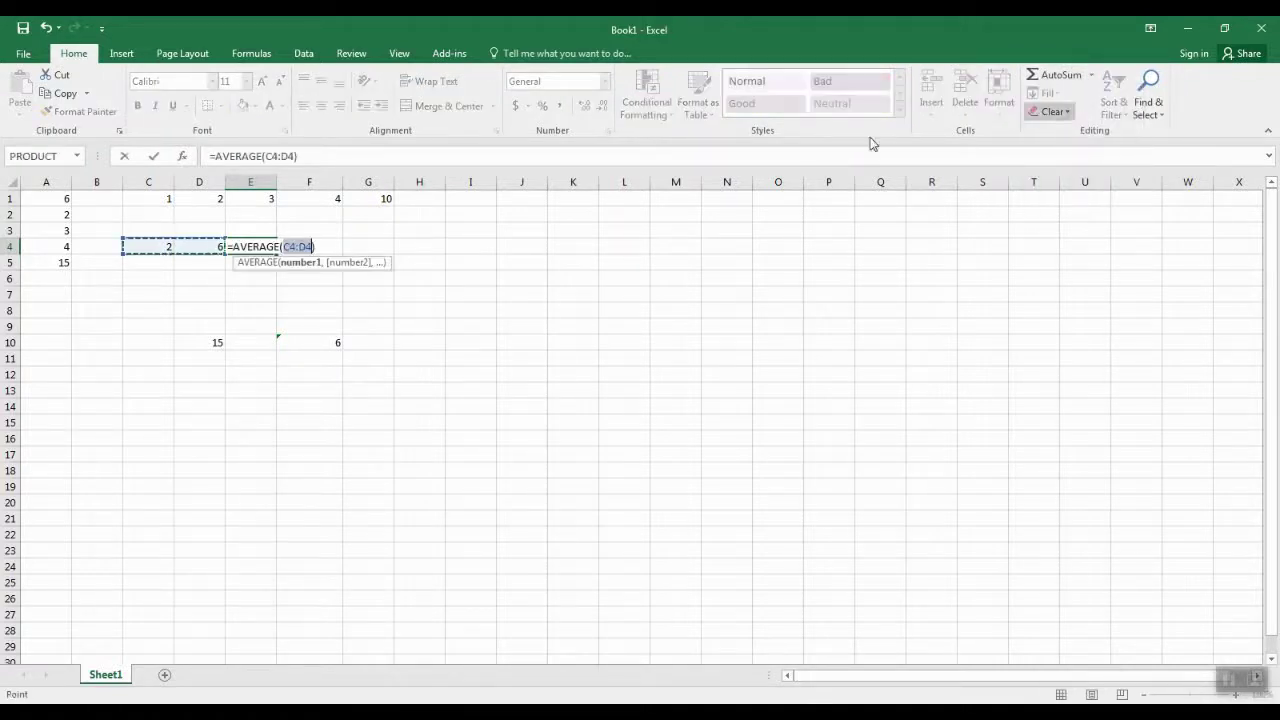
{"action": "left_click_drag", "start_coordinate": [46, 200], "coordinate": [48, 240]}
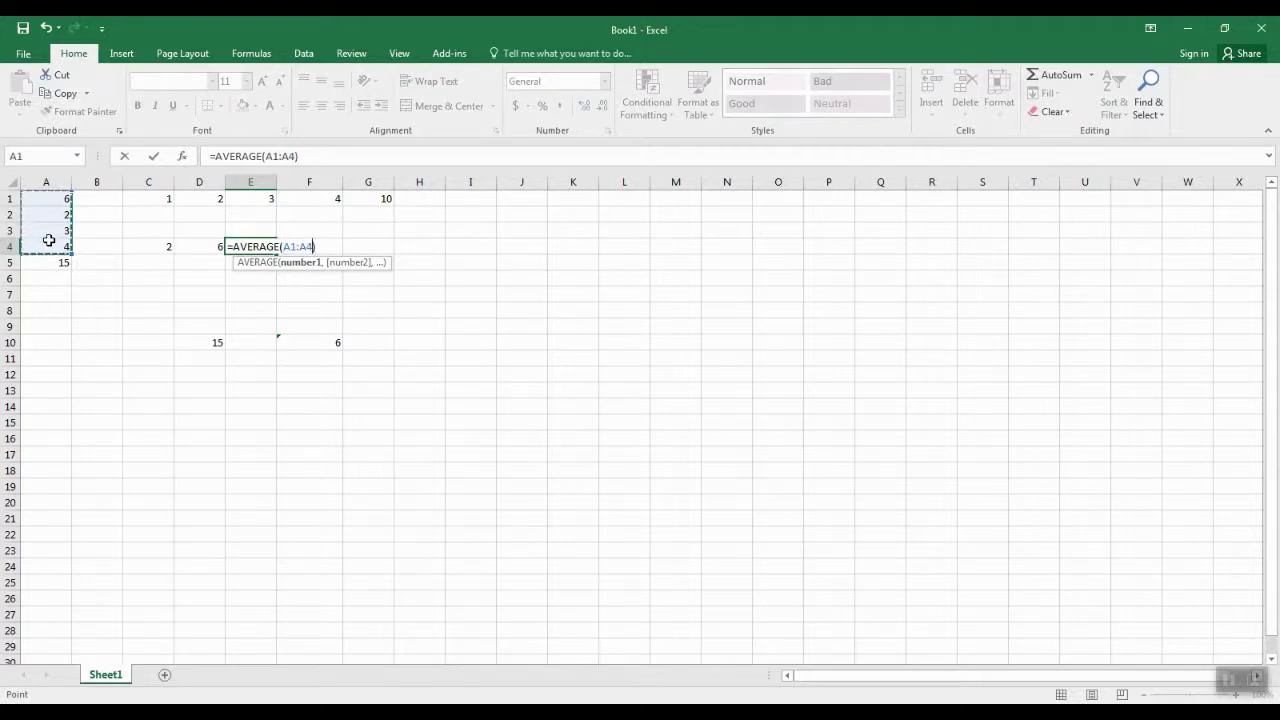
{"action": "key", "text": "Return"}
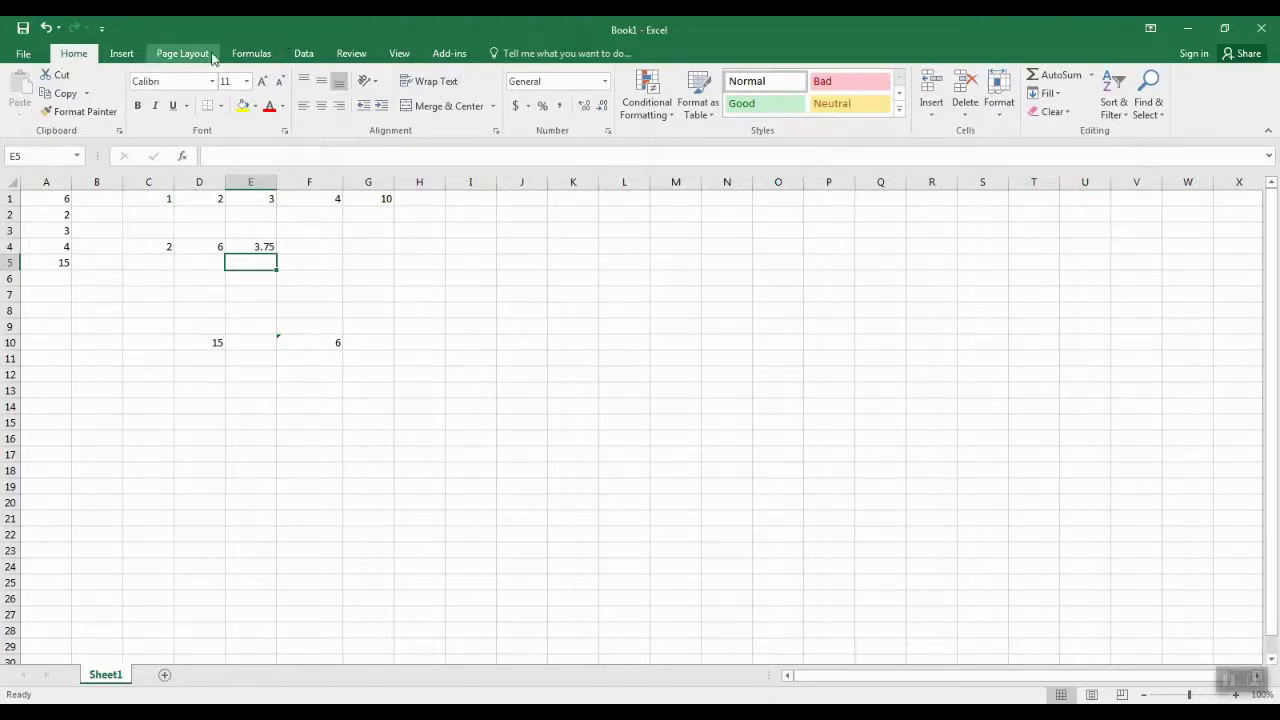
{"action": "left_click", "coordinate": [253, 54]}
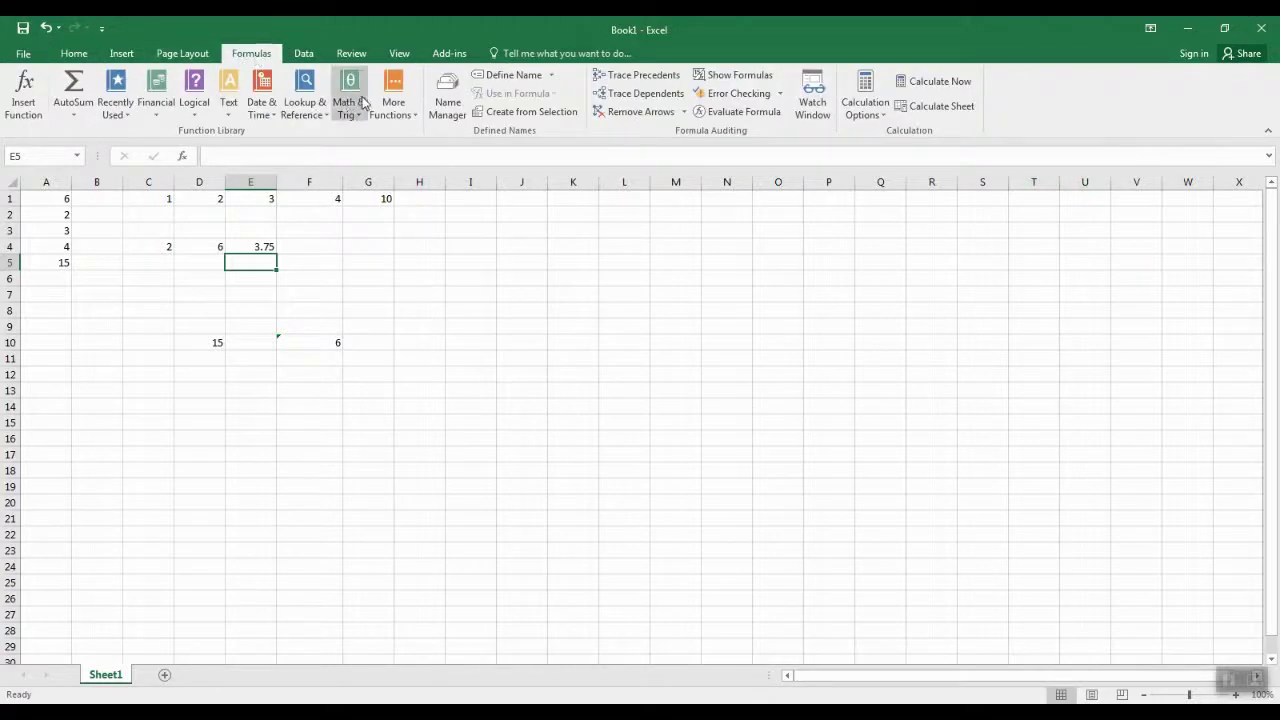
{"action": "left_click", "coordinate": [74, 53]}
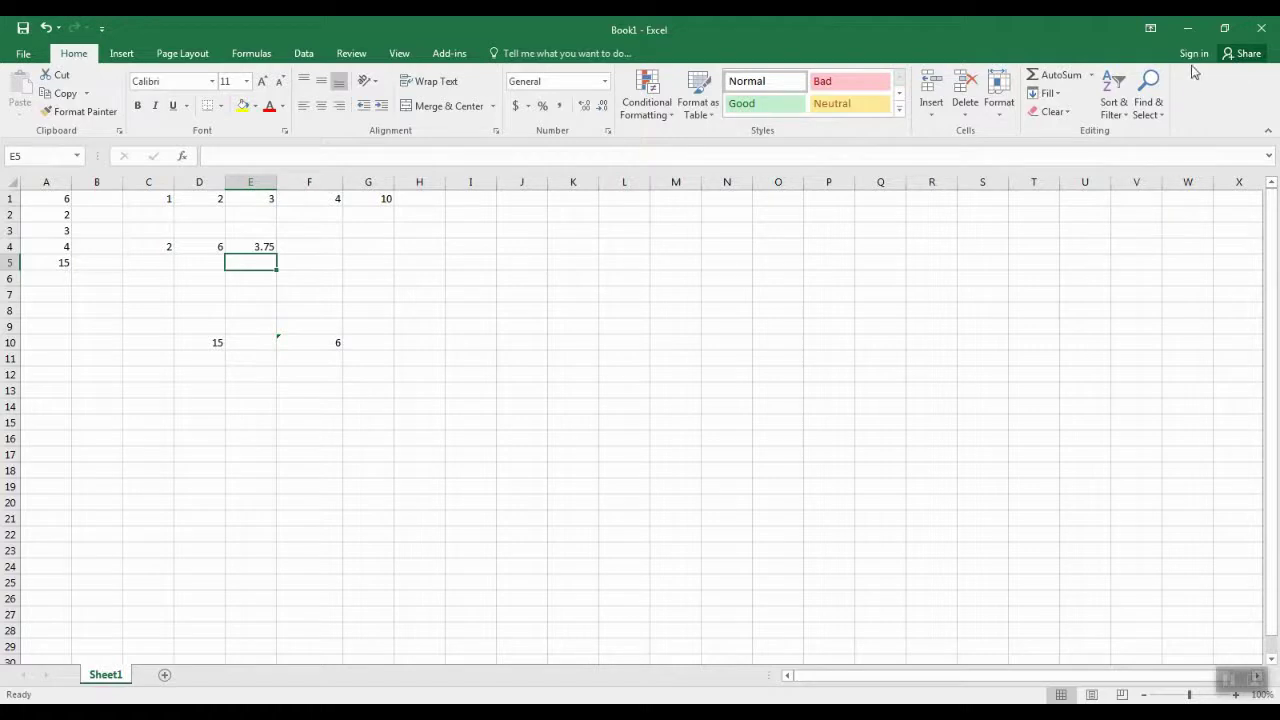
- Close the Book1 workbook without saving its changes
{"action": "left_click", "coordinate": [1260, 35]}
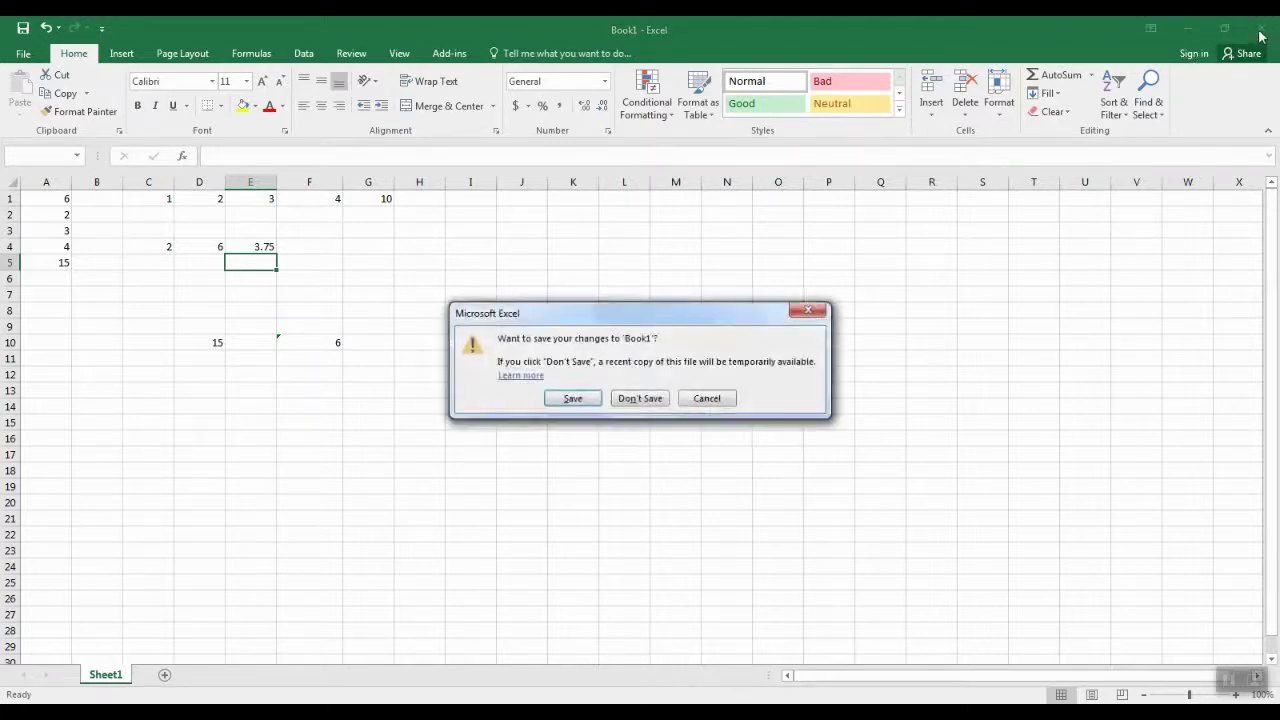
{"action": "left_click", "coordinate": [640, 398]}
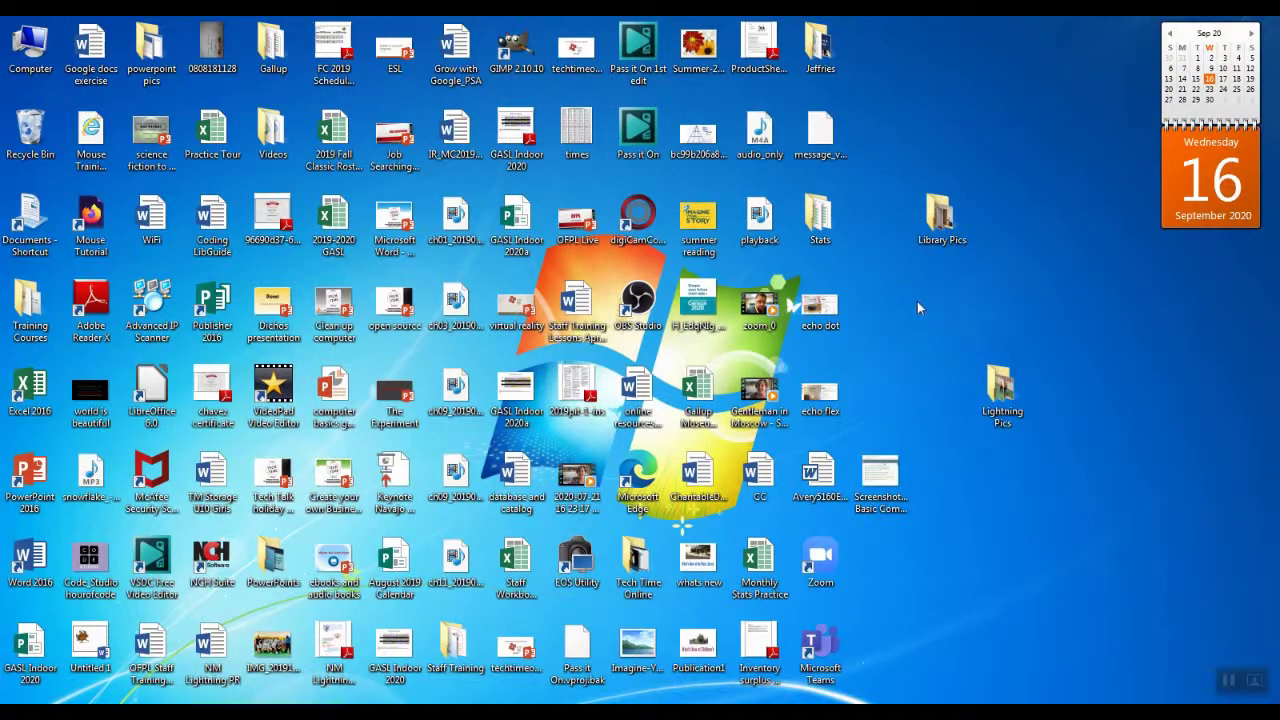
- Open the Excel 2016 folder inside the Training Courses folder on the desktop
{"action": "double_click", "coordinate": [32, 305]}
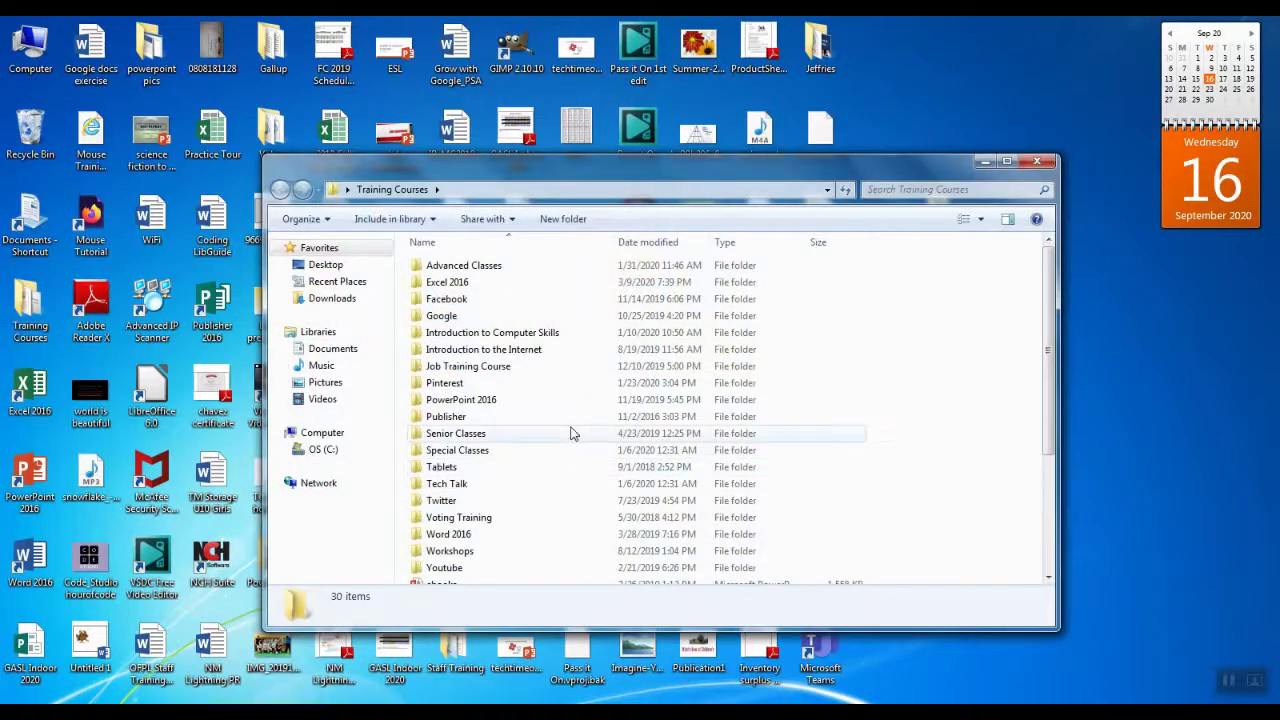
{"action": "scroll", "coordinate": [940, 433], "scroll_direction": "down", "scroll_amount": 4}
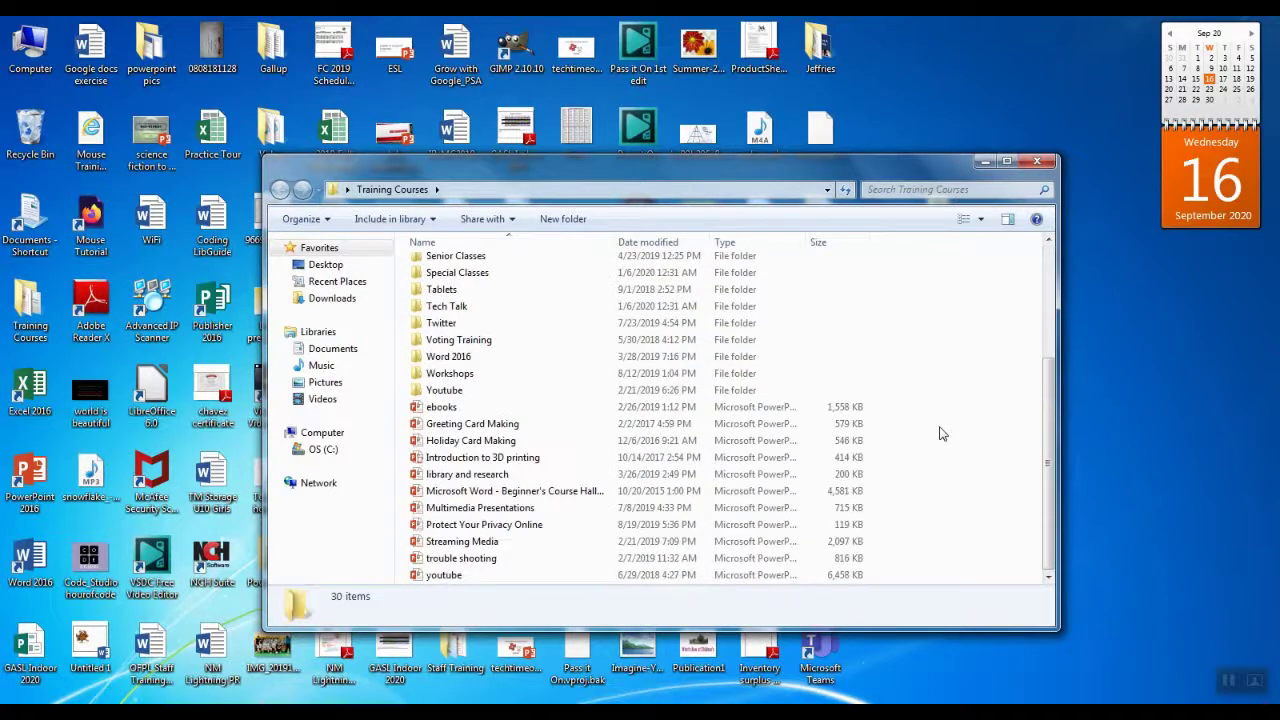
{"action": "scroll", "coordinate": [440, 352], "scroll_direction": "up", "scroll_amount": 1}
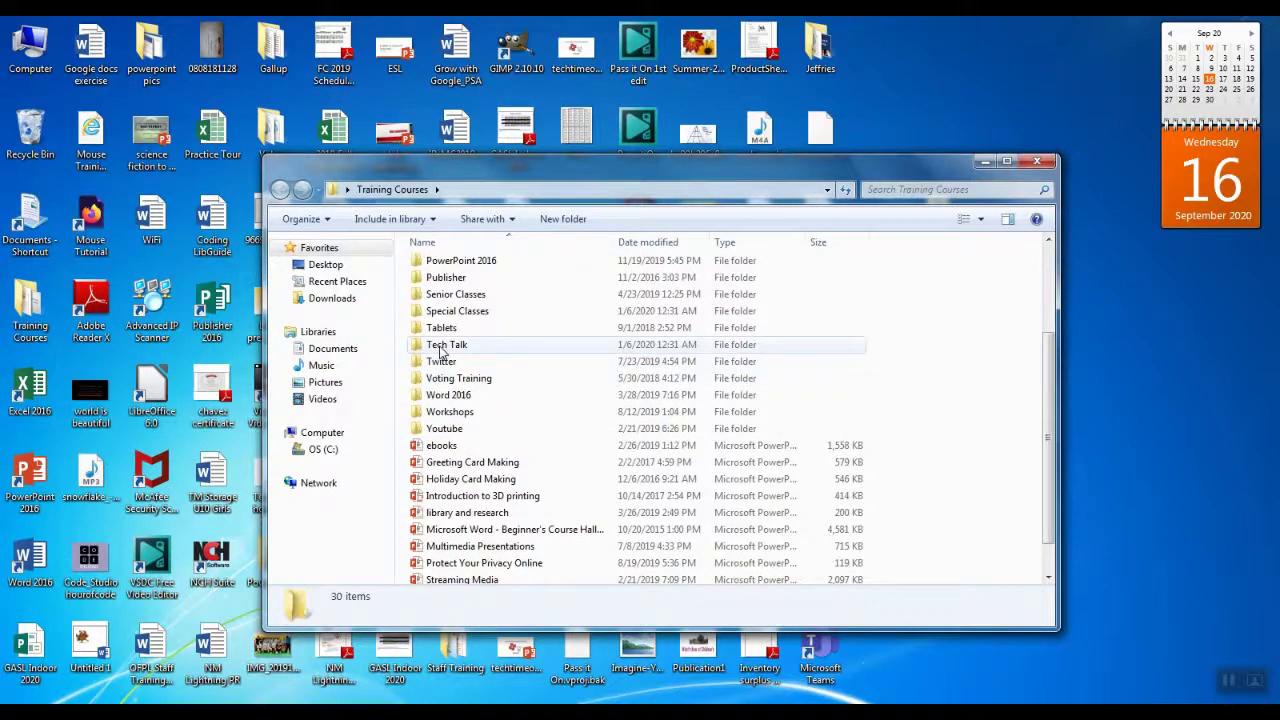
{"action": "scroll", "coordinate": [440, 352], "scroll_direction": "up", "scroll_amount": 3}
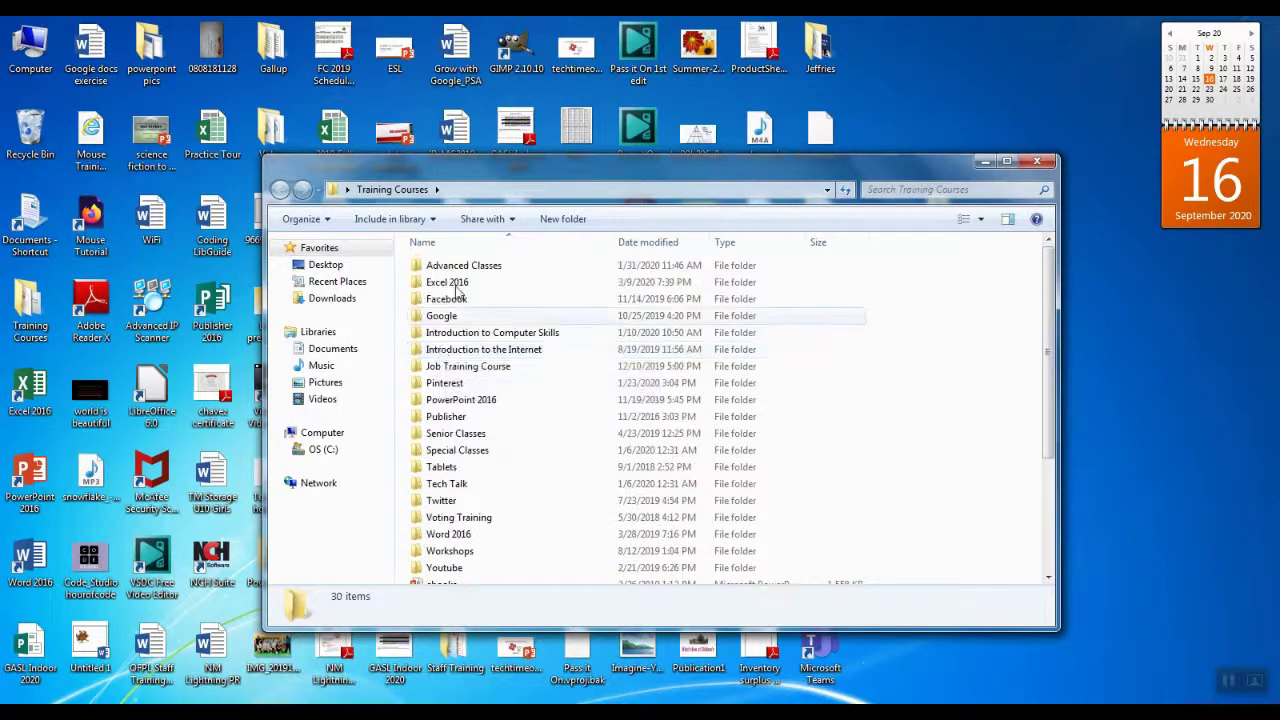
{"action": "double_click", "coordinate": [457, 283]}
{"action": "left_click", "coordinate": [459, 284]}
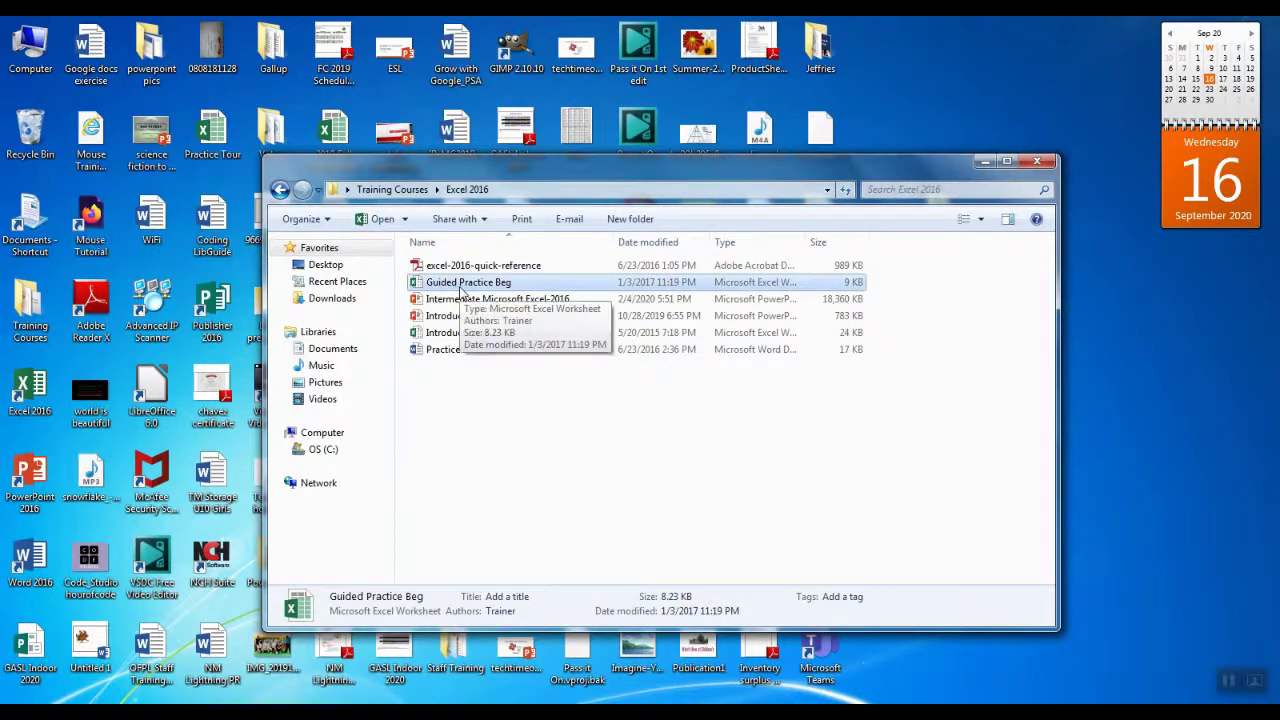
- Open and close the Guided Practice Beg workbook, and open the Introduction to Microsoft Excel Exercise workbook in its place
{"action": "double_click", "coordinate": [459, 288]}
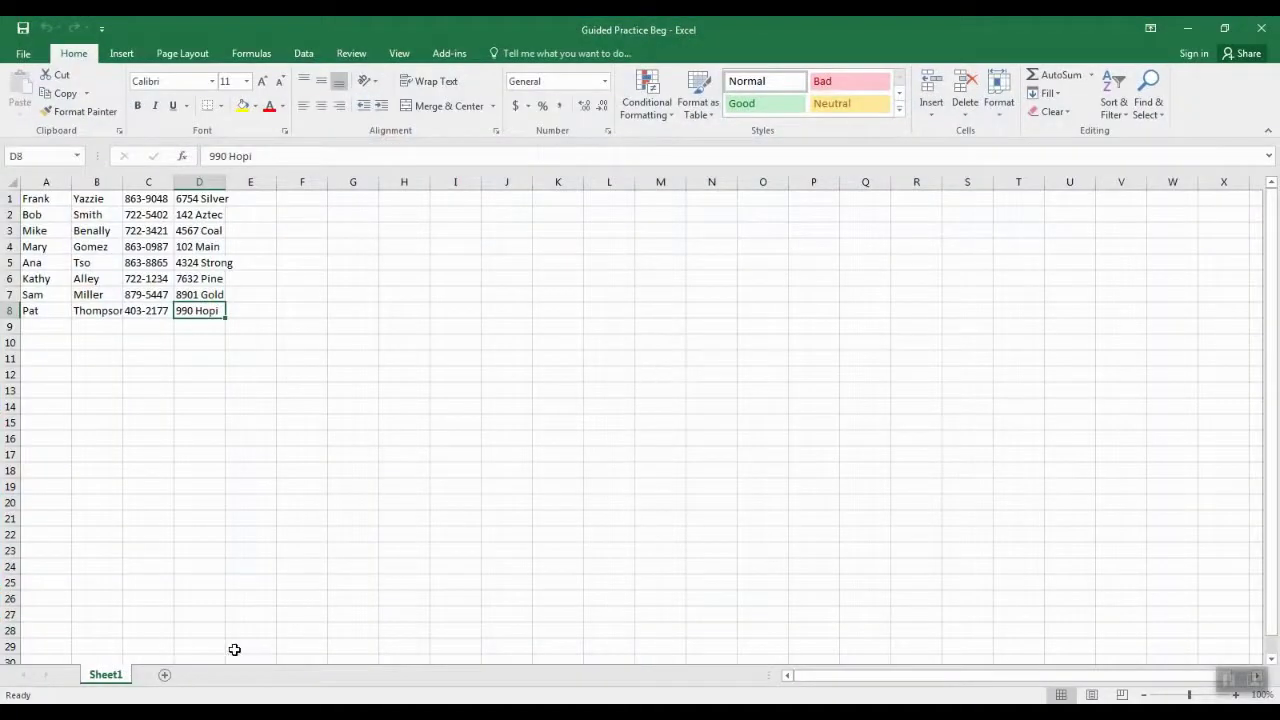
{"action": "left_click", "coordinate": [1261, 28]}
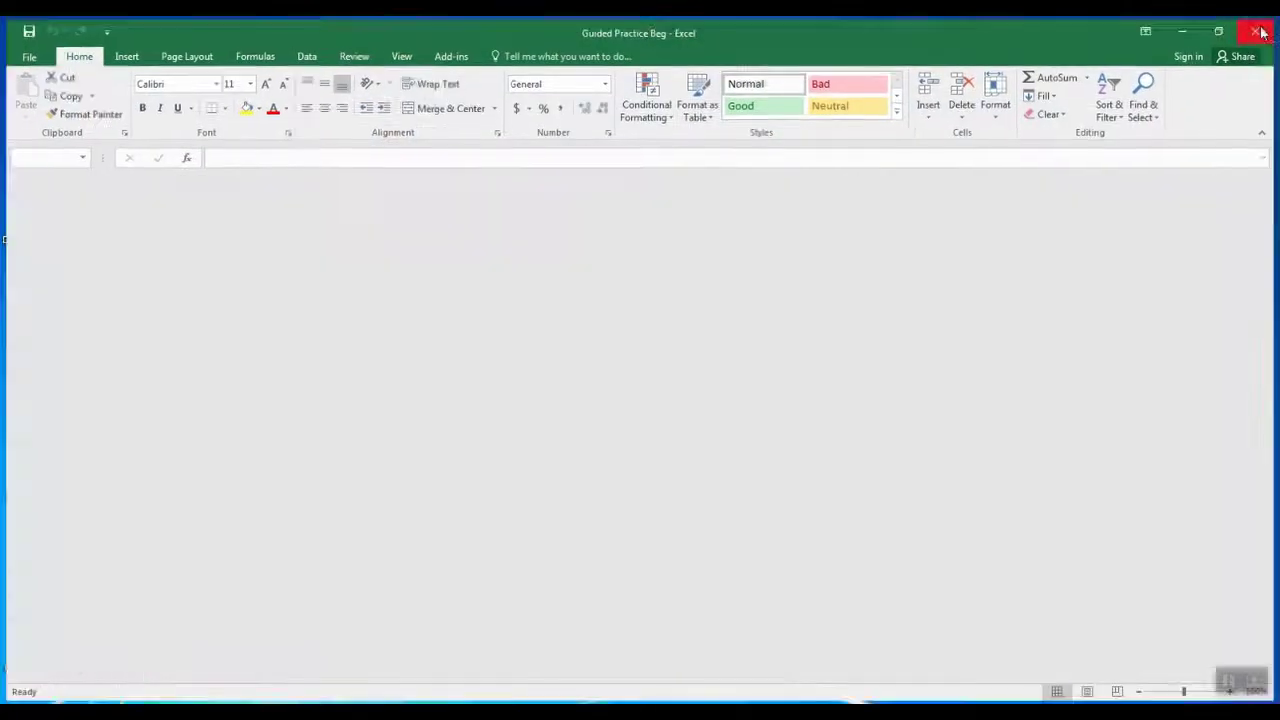
{"action": "double_click", "coordinate": [527, 333]}
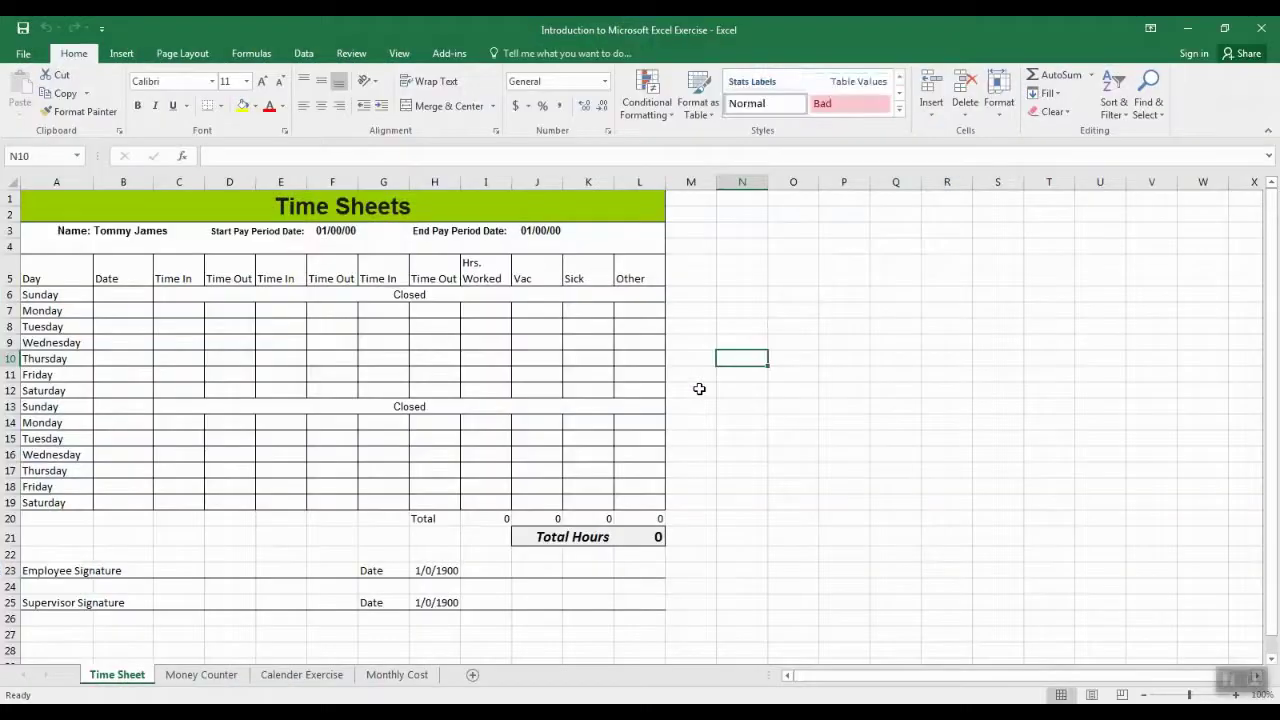
- Look through the Money Counter, Time Sheet, Calender Exercise and Monthly Cost sheets to review the practice exercises
{"action": "left_click", "coordinate": [205, 676]}
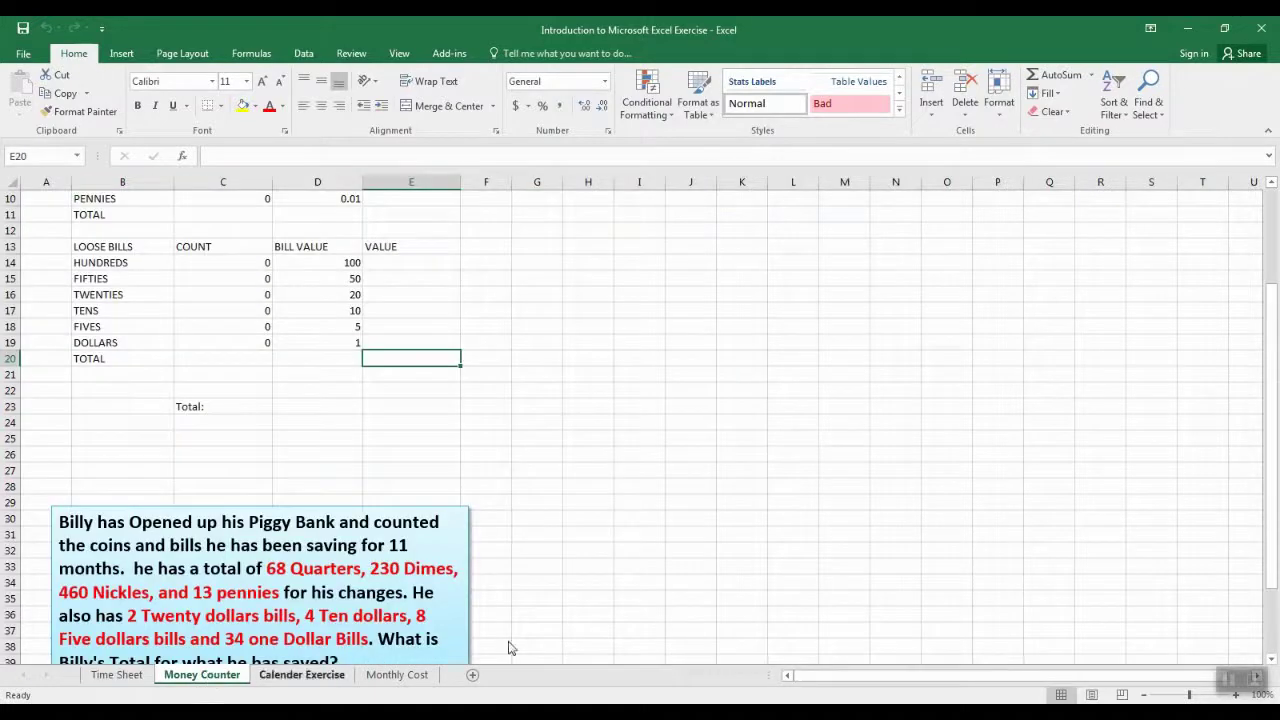
{"action": "scroll", "coordinate": [759, 551], "scroll_direction": "up", "scroll_amount": 2}
{"action": "scroll", "coordinate": [759, 551], "scroll_direction": "up", "scroll_amount": 2}
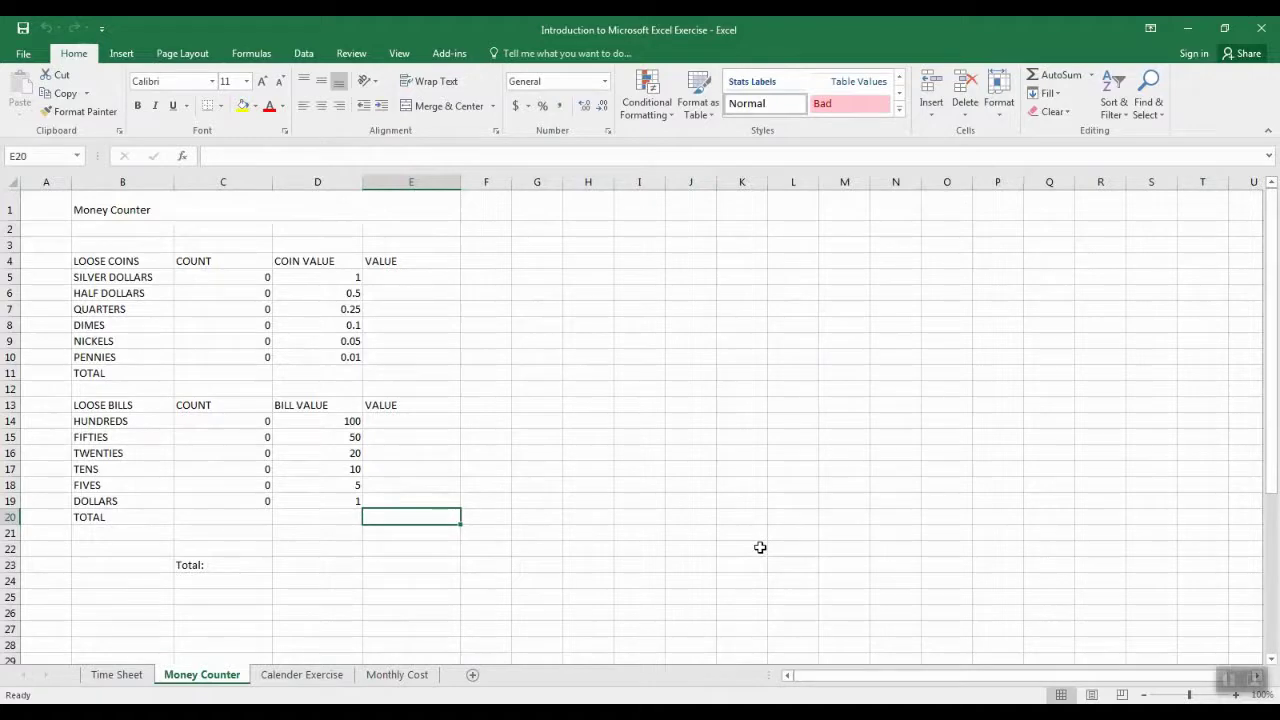
{"action": "scroll", "coordinate": [750, 556], "scroll_direction": "down", "scroll_amount": 1}
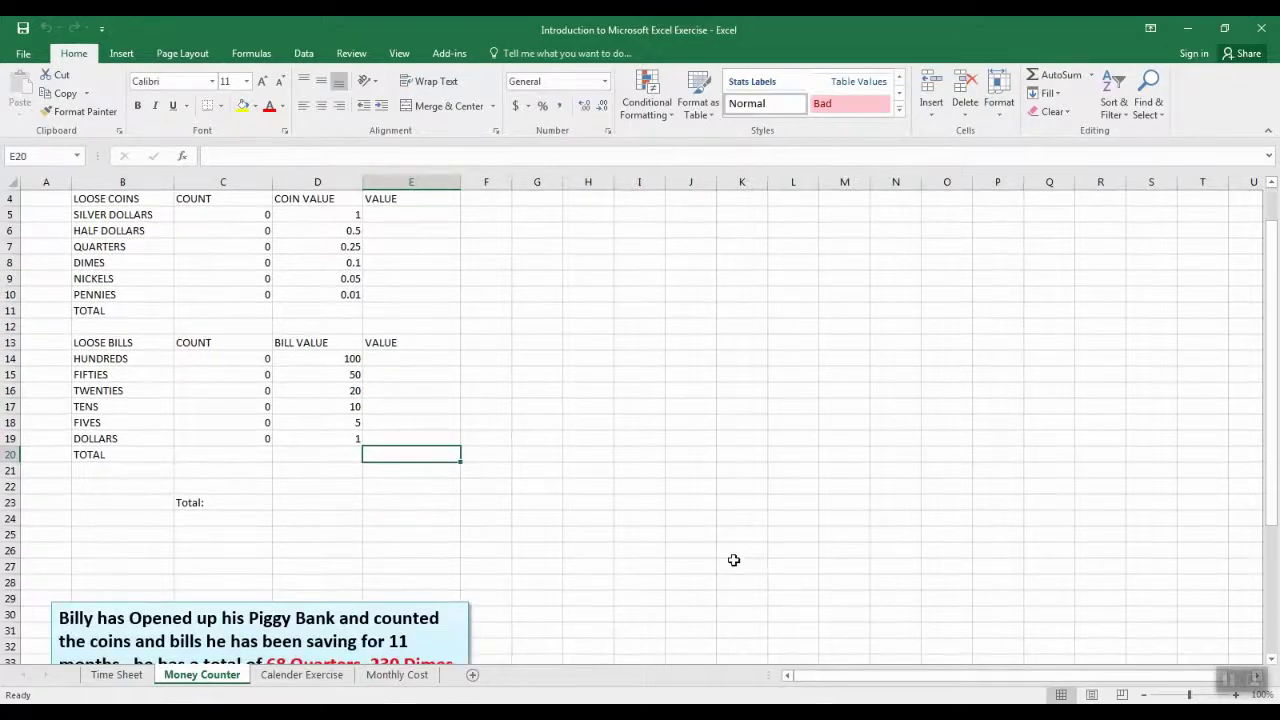
{"action": "scroll", "coordinate": [733, 560], "scroll_direction": "up", "scroll_amount": 1}
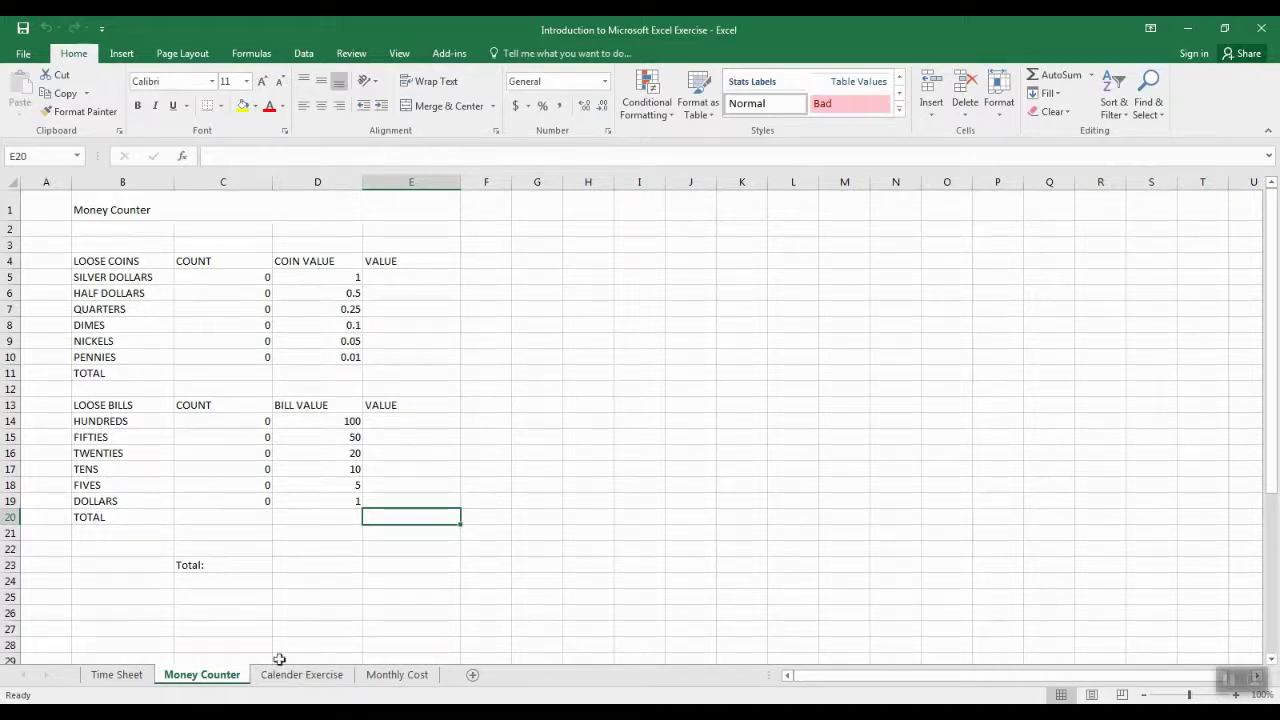
{"action": "left_click", "coordinate": [125, 680]}
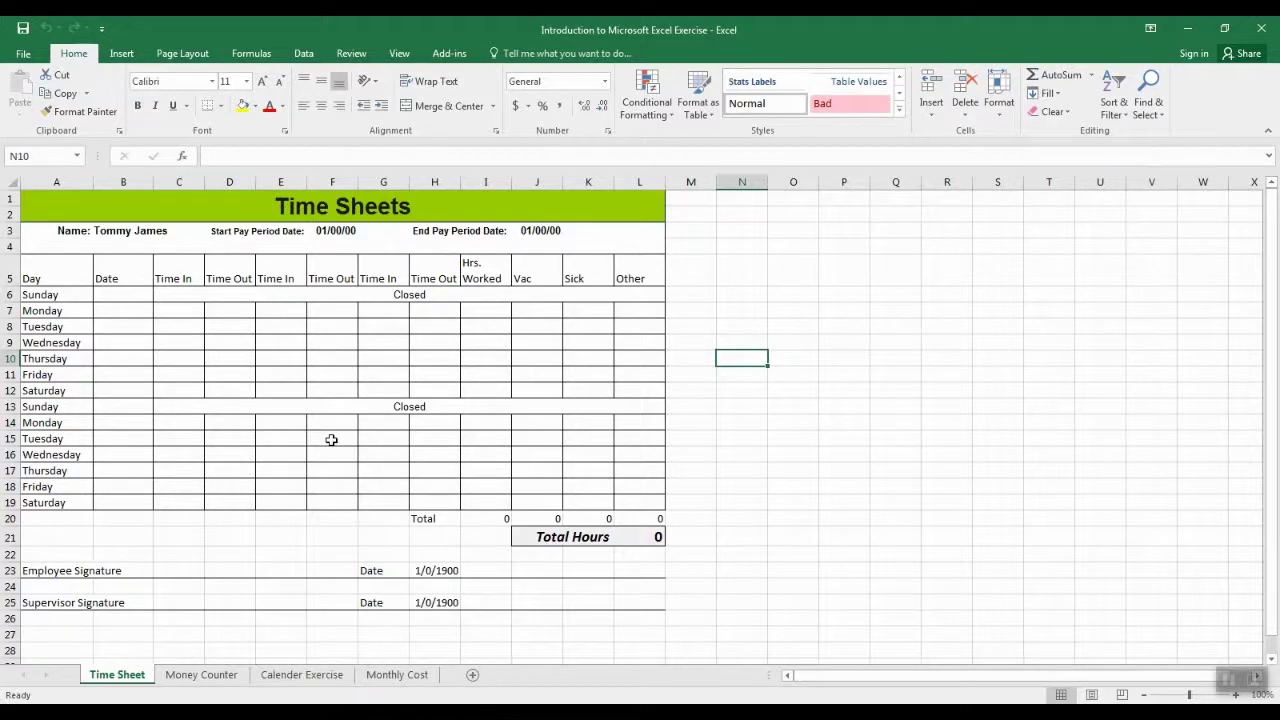
{"action": "left_click", "coordinate": [200, 676]}
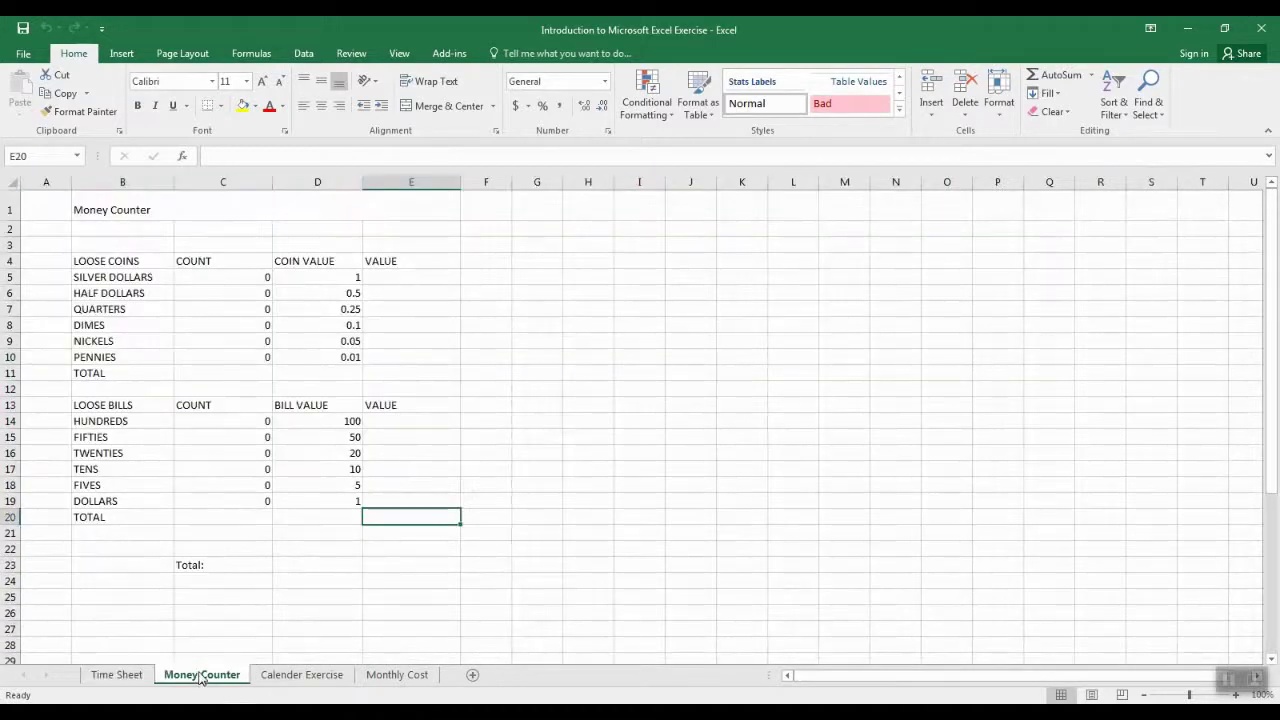
{"action": "left_click", "coordinate": [301, 676]}
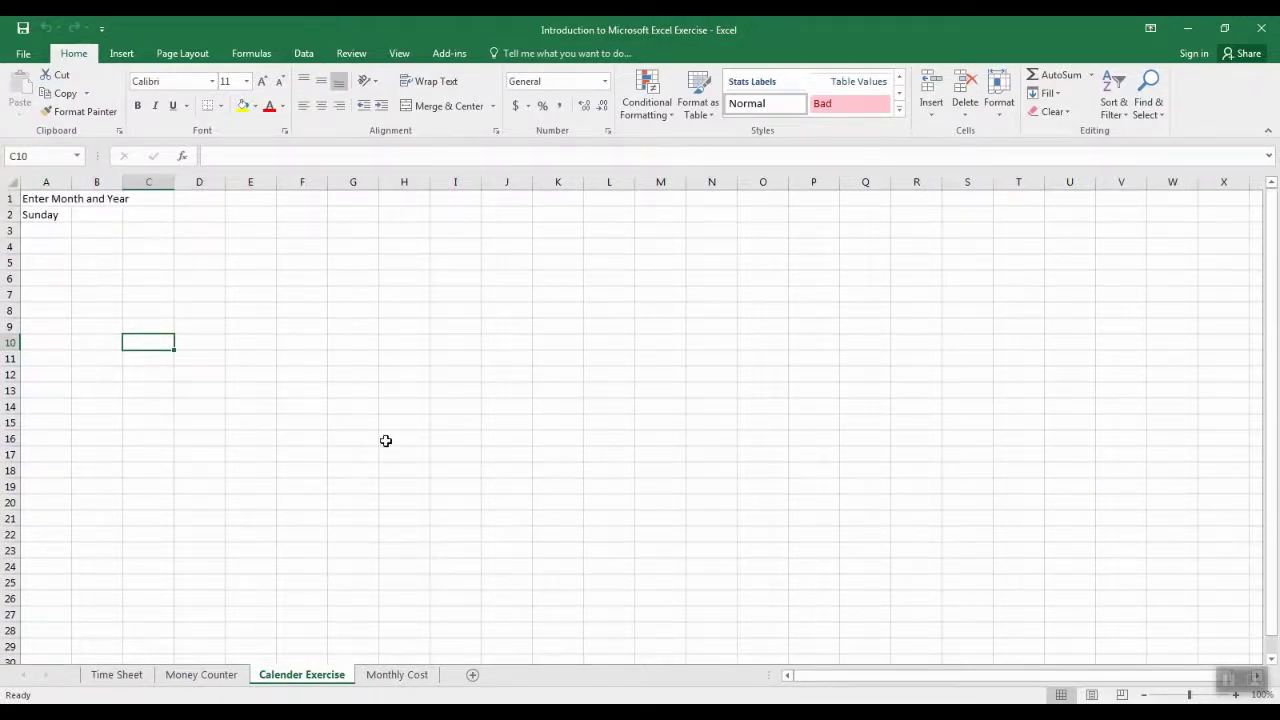
{"action": "left_click", "coordinate": [412, 675]}
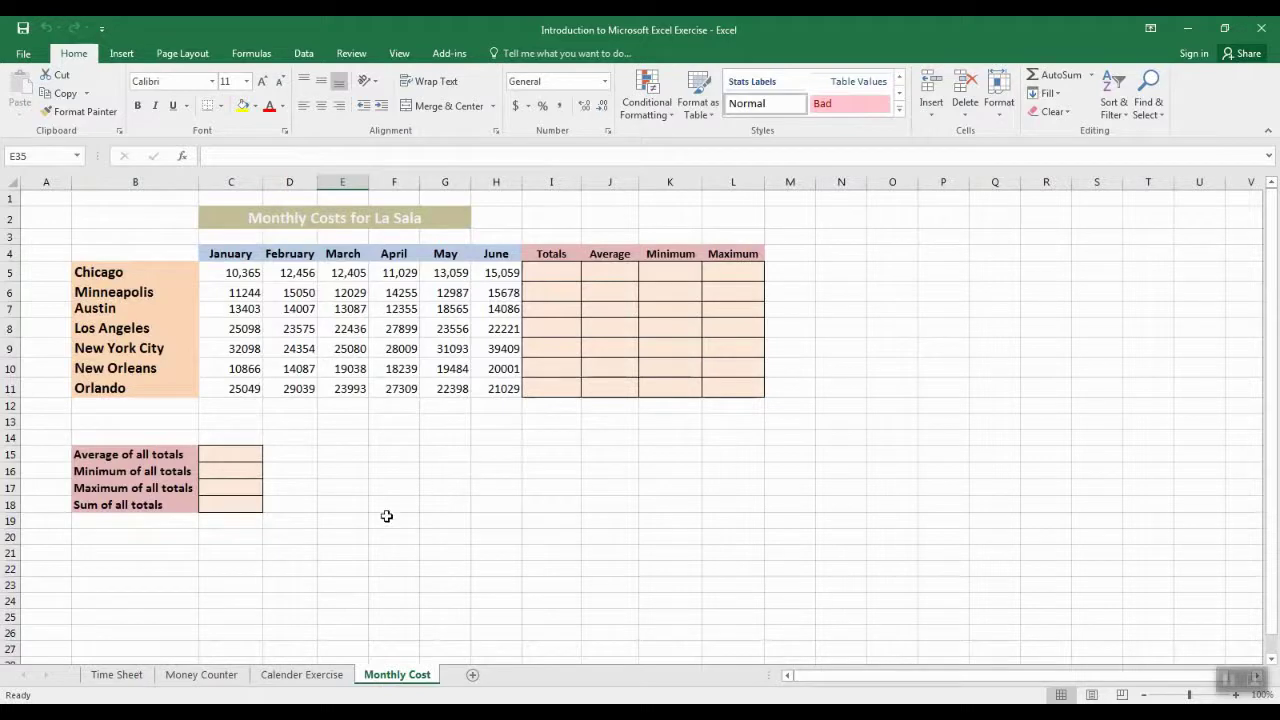
- On the Money Counter sheet, read the piggy bank problem and enter 68 as the quarters count in C7
{"action": "left_click", "coordinate": [203, 675]}
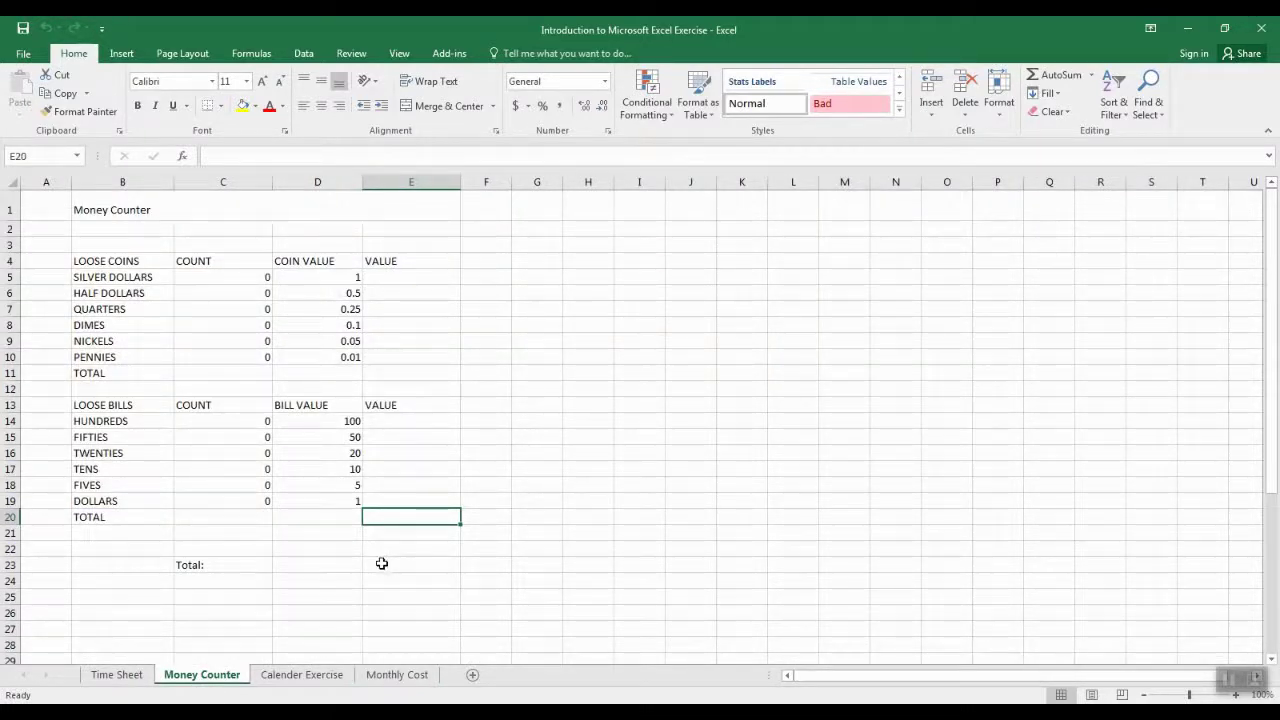
{"action": "scroll", "coordinate": [543, 423], "scroll_direction": "down", "scroll_amount": 4}
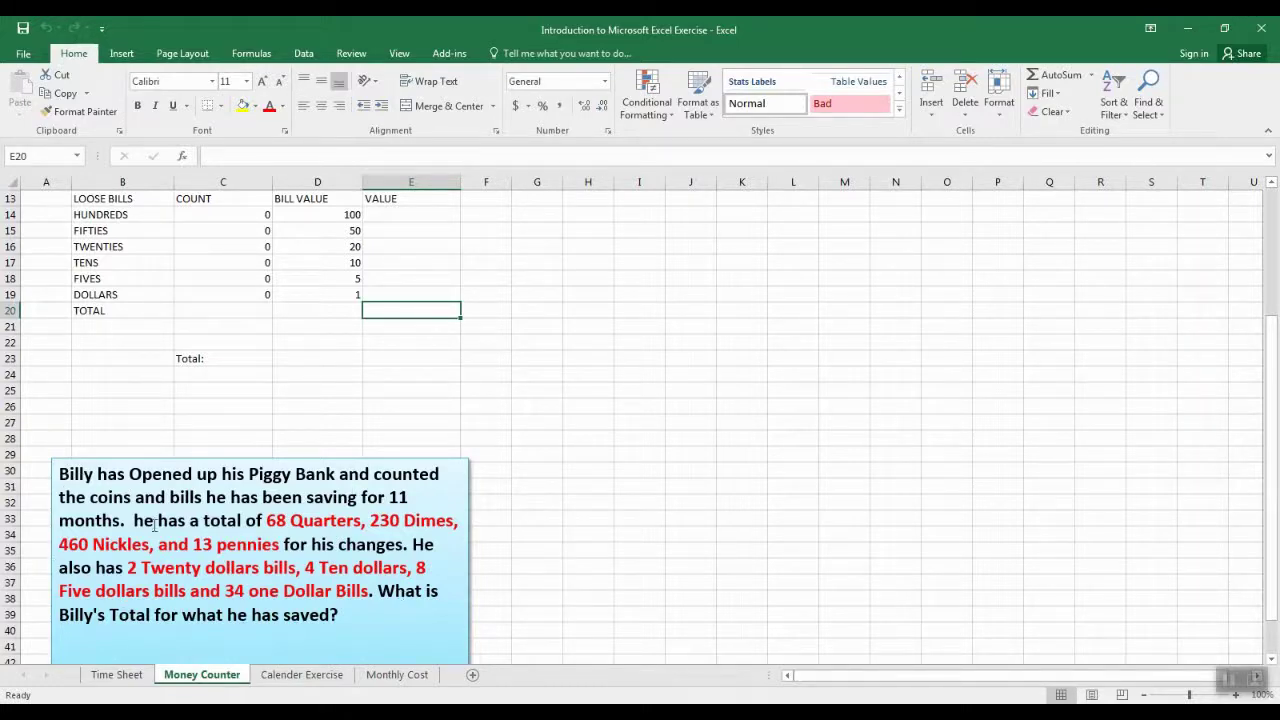
{"action": "scroll", "coordinate": [486, 534], "scroll_direction": "up", "scroll_amount": 4}
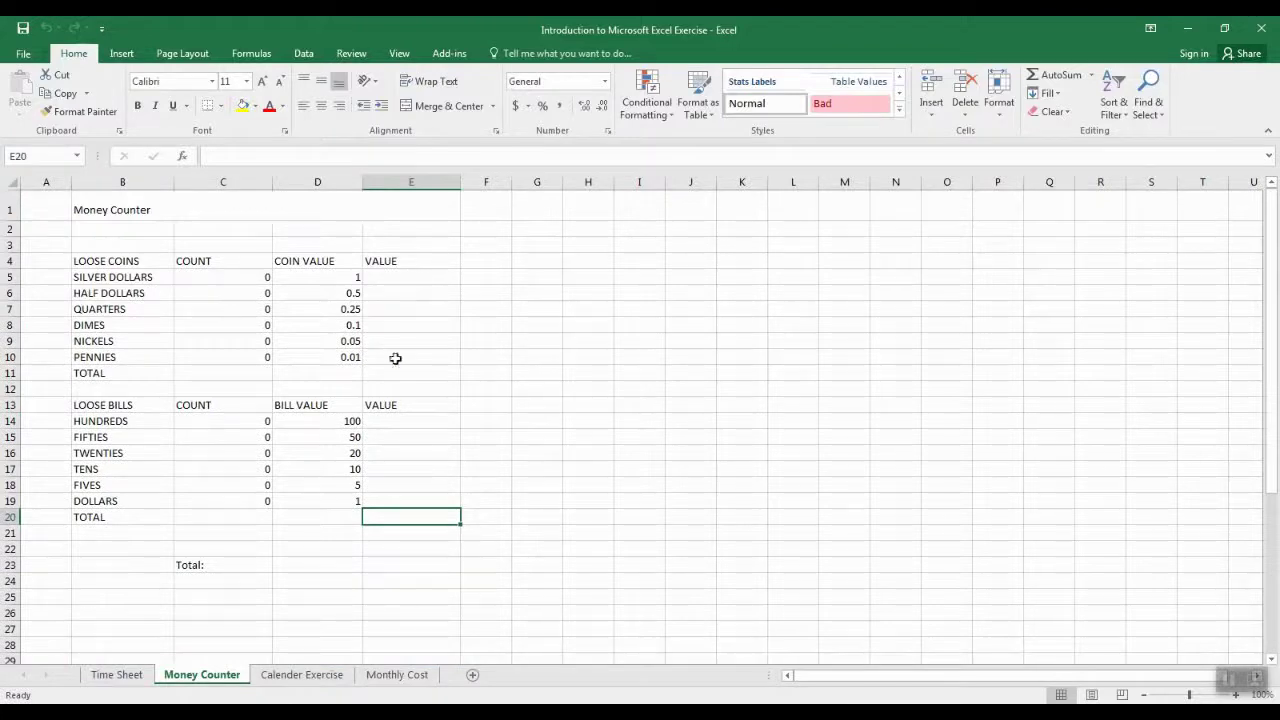
{"action": "scroll", "coordinate": [318, 540], "scroll_direction": "down", "scroll_amount": 4}
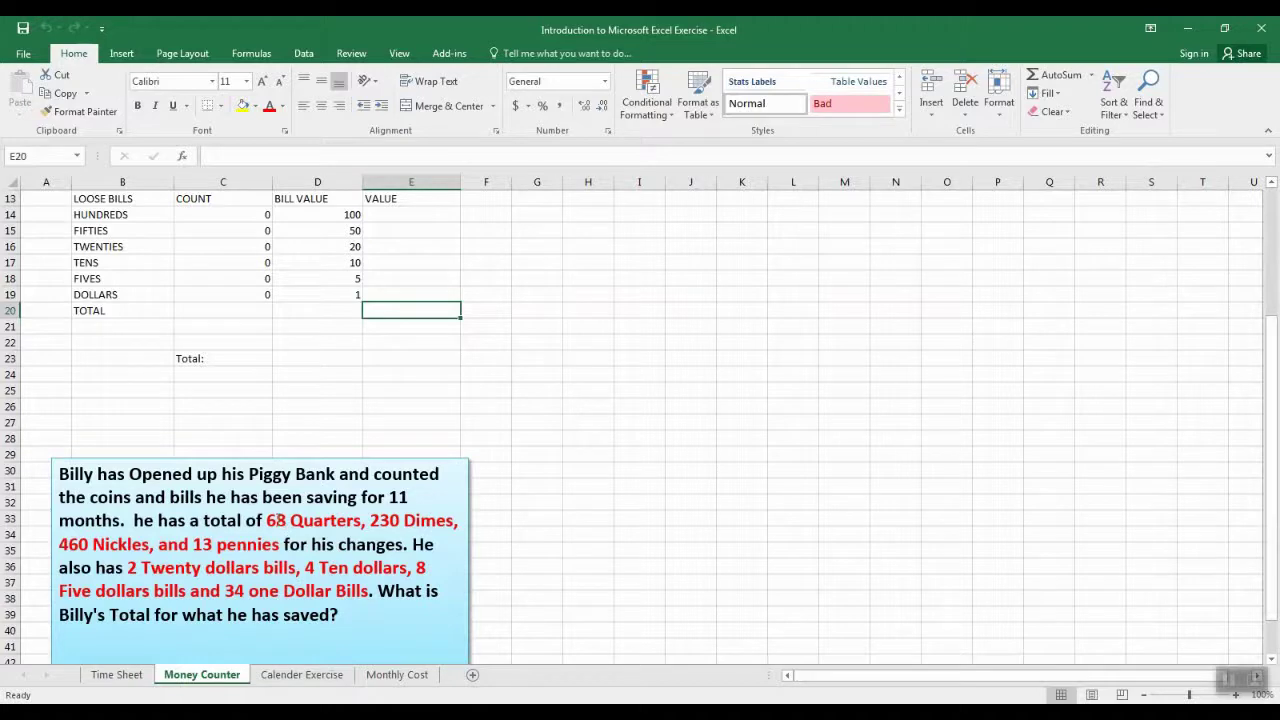
{"action": "scroll", "coordinate": [200, 520], "scroll_direction": "up", "scroll_amount": 4}
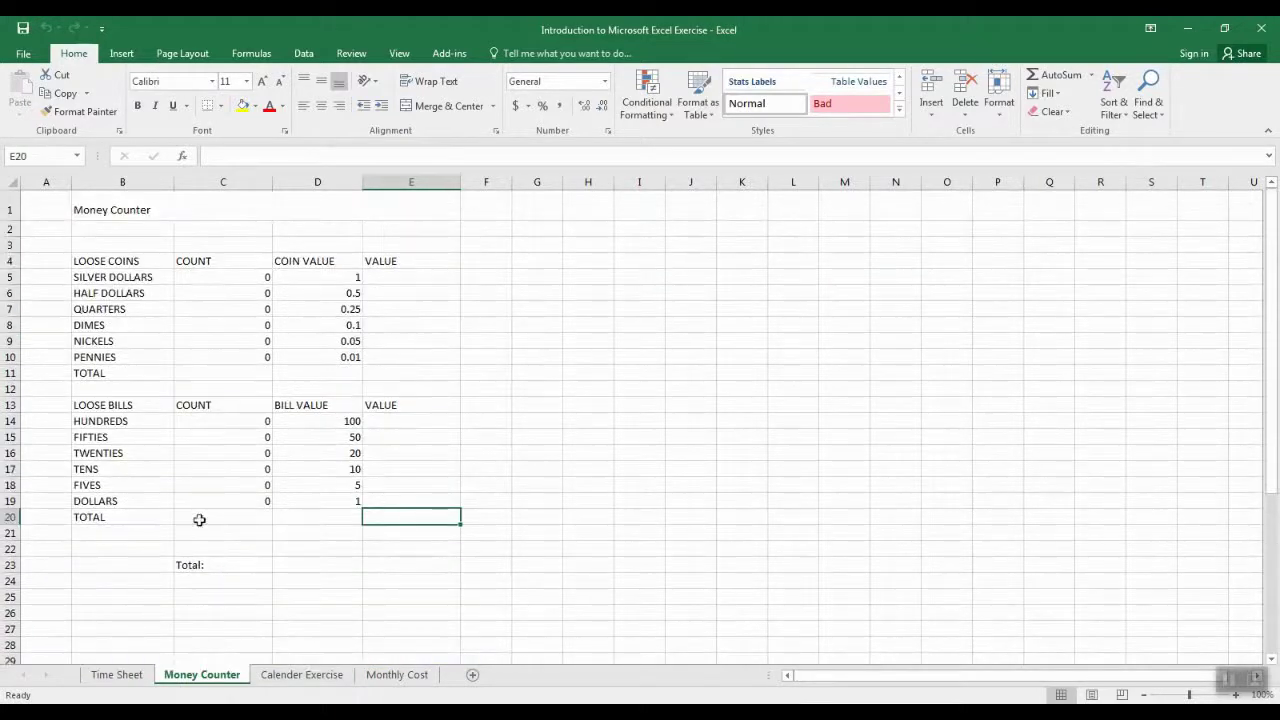
{"action": "left_click", "coordinate": [203, 309]}
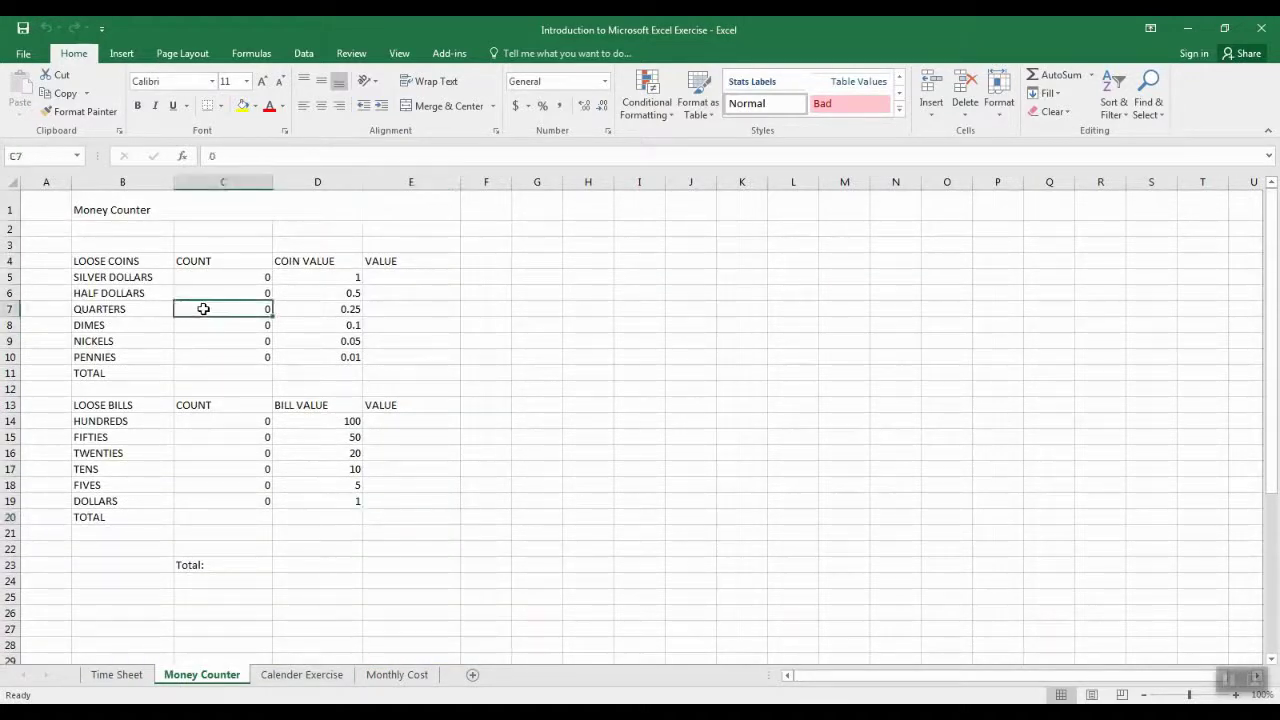
{"action": "type", "text": "68"}
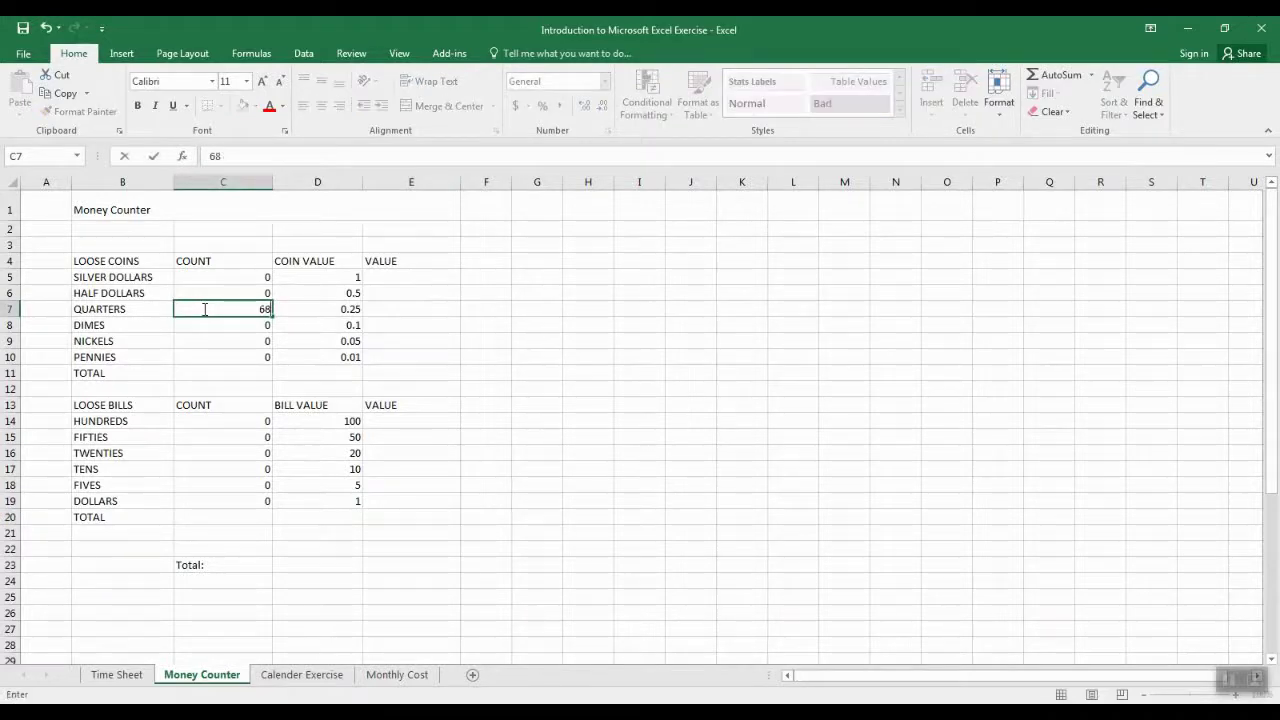
- Check the piggy bank problem for the dimes and enter 230 as their count in C8
{"action": "scroll", "coordinate": [726, 589], "scroll_direction": "down", "scroll_amount": 1}
{"action": "scroll", "coordinate": [712, 553], "scroll_direction": "down", "scroll_amount": 2}
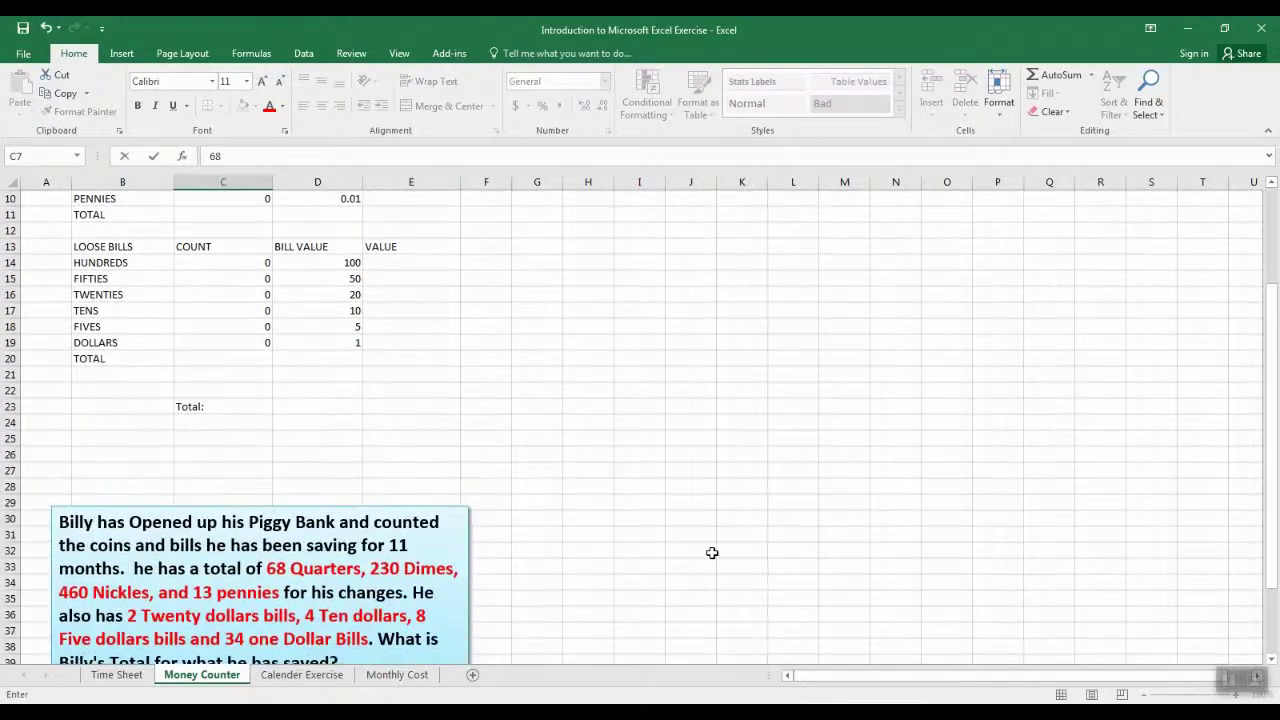
{"action": "scroll", "coordinate": [712, 553], "scroll_direction": "up", "scroll_amount": 2}
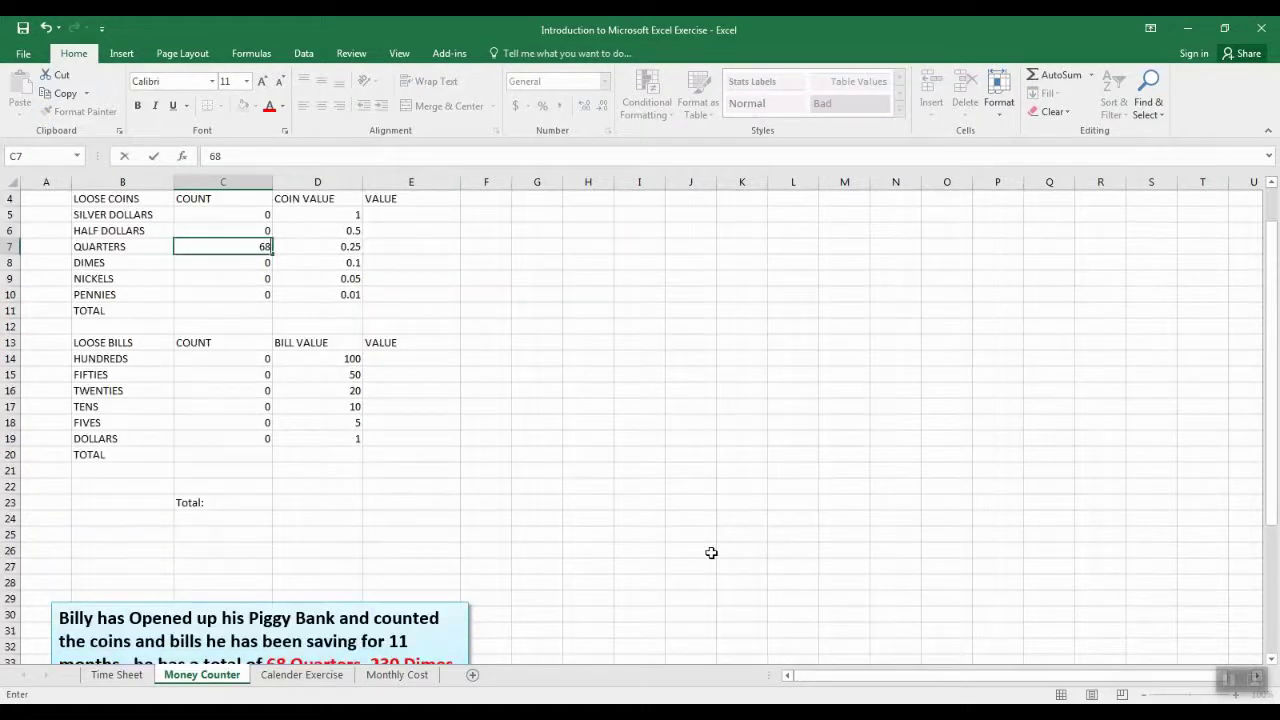
{"action": "left_click", "coordinate": [224, 266]}
{"action": "type", "text": "23"}
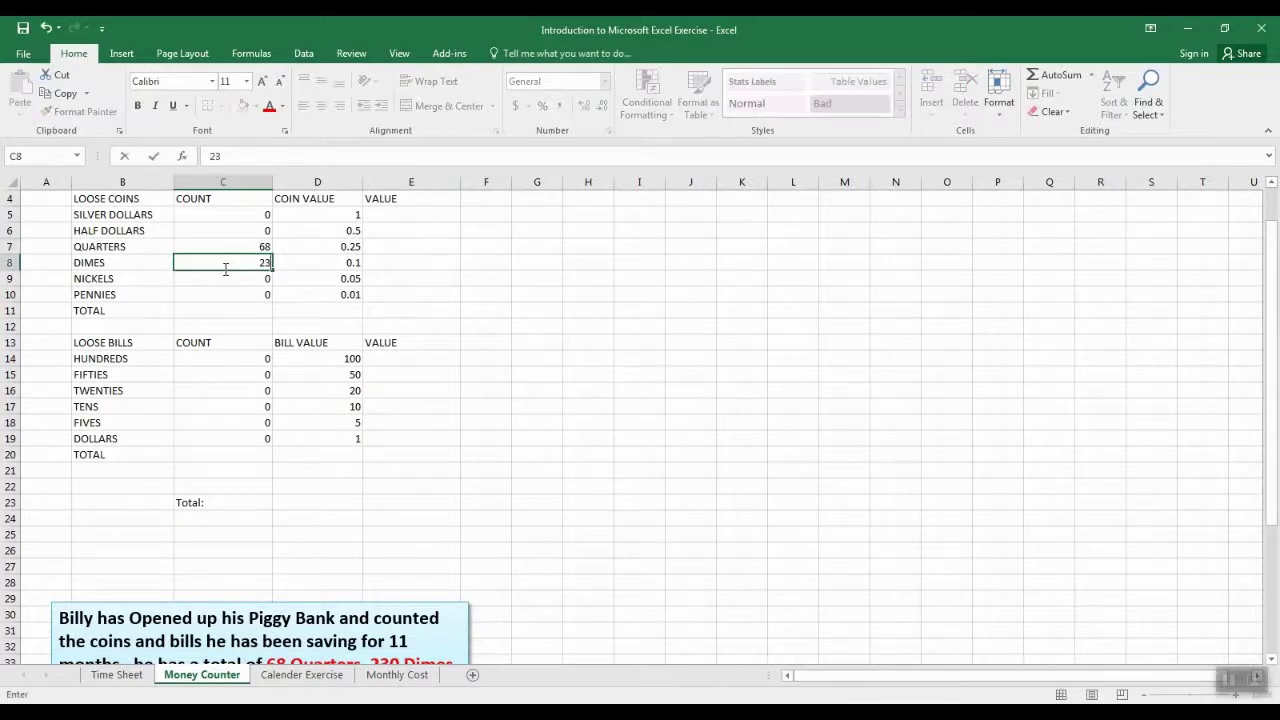
{"action": "type", "text": "0"}
- Check the problem text for the nickels and enter 460 as their count in C9
{"action": "scroll", "coordinate": [708, 360], "scroll_direction": "down", "scroll_amount": 2}
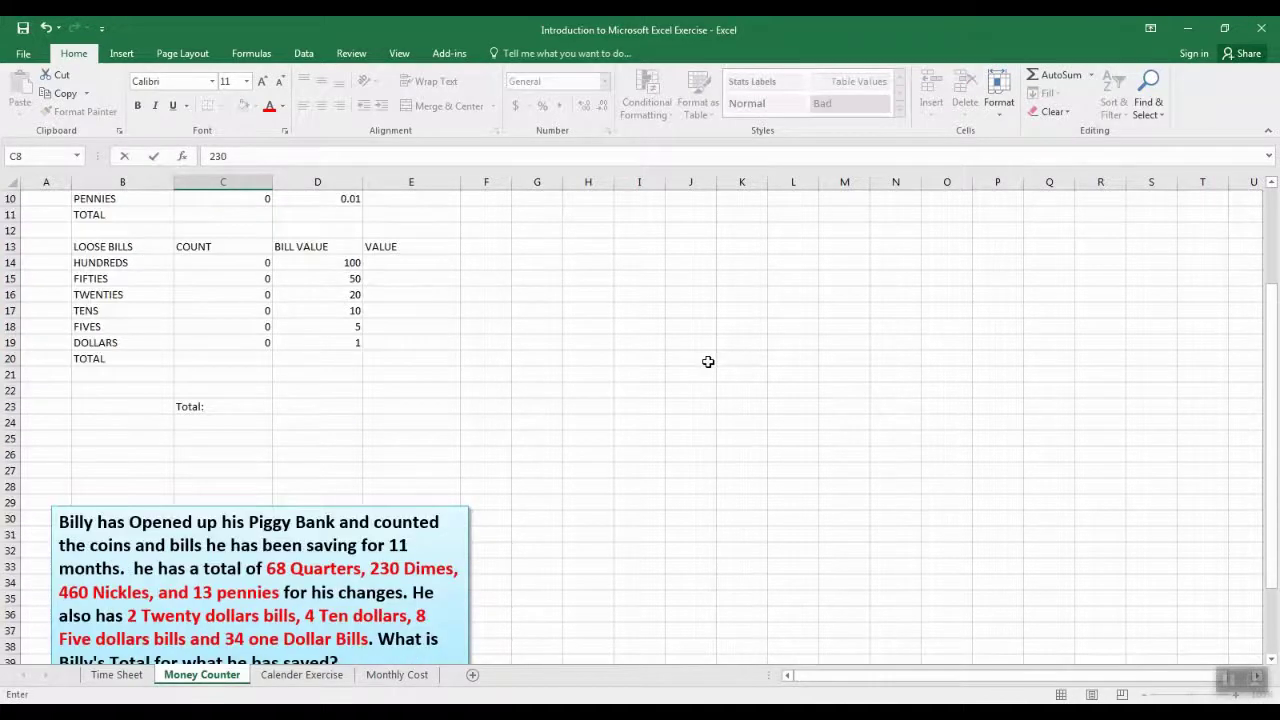
{"action": "scroll", "coordinate": [474, 380], "scroll_direction": "up", "scroll_amount": 2}
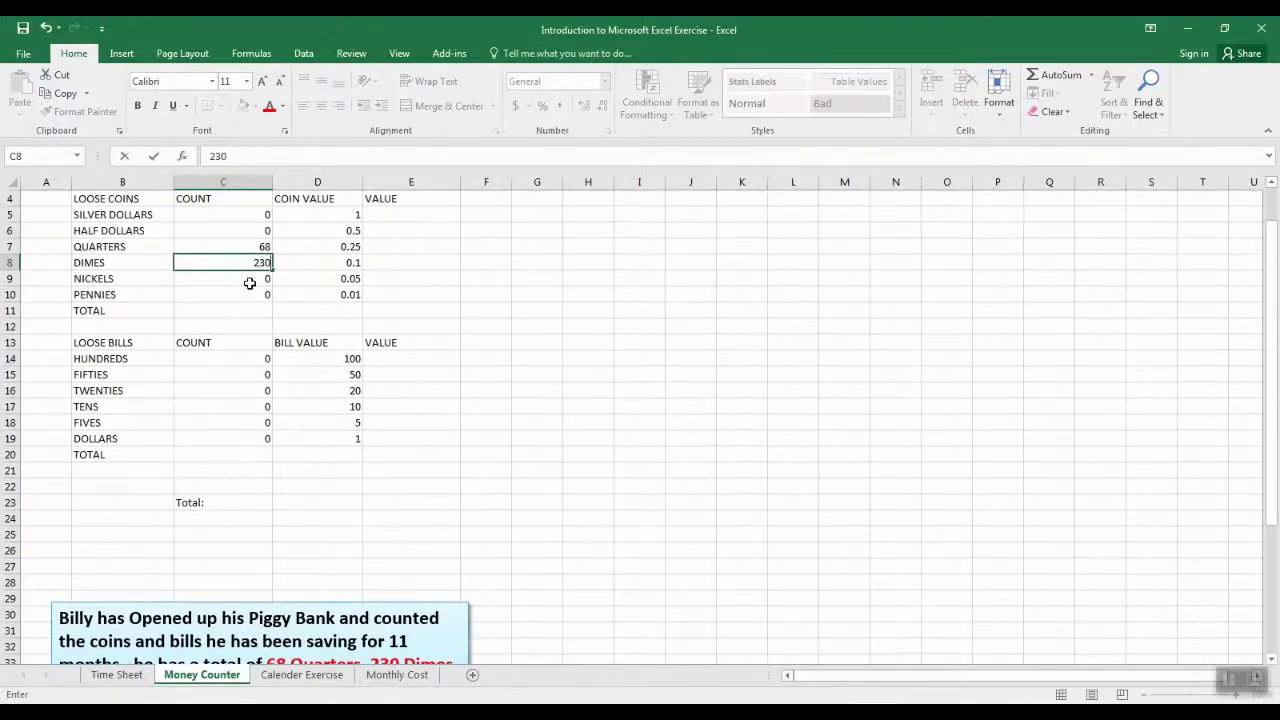
{"action": "left_click", "coordinate": [213, 280]}
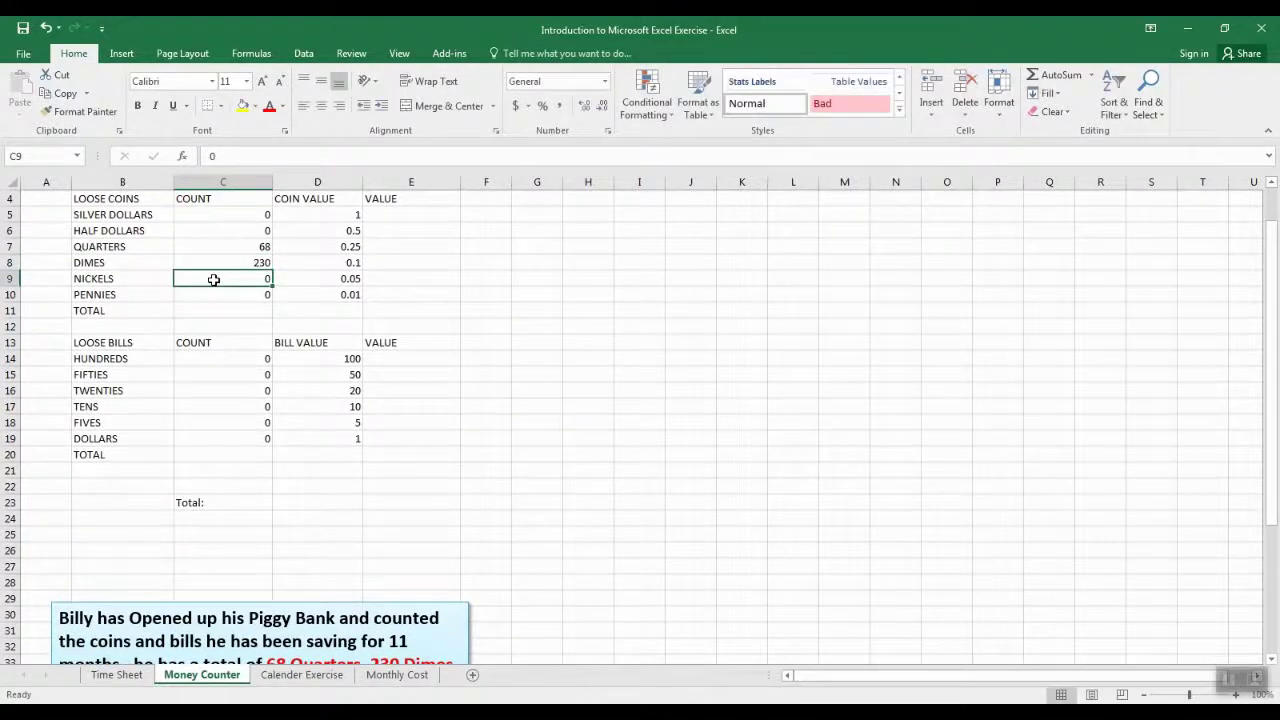
{"action": "type", "text": "460"}
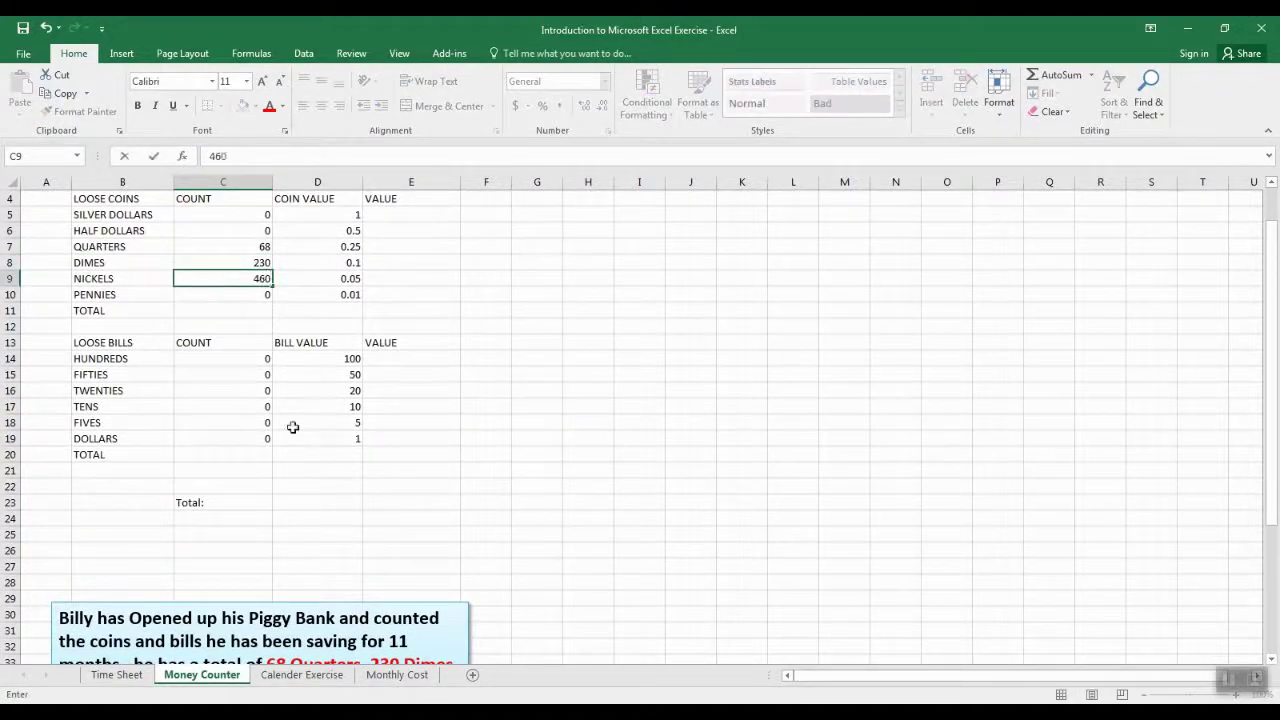
- Enter 13 as the pennies count in C10 according to the problem text, and select the quarters count in C7
{"action": "scroll", "coordinate": [649, 567], "scroll_direction": "down", "scroll_amount": 2}
{"action": "scroll", "coordinate": [649, 567], "scroll_direction": "up", "scroll_amount": 3}
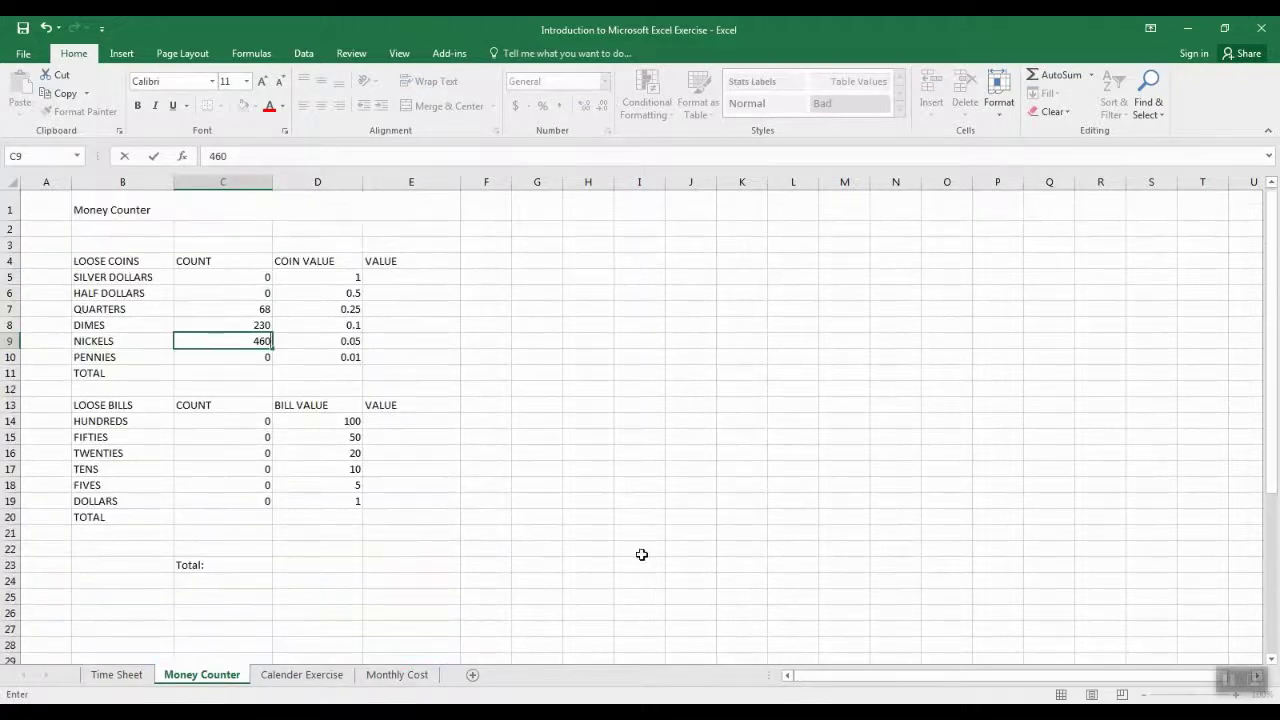
{"action": "left_click", "coordinate": [216, 361]}
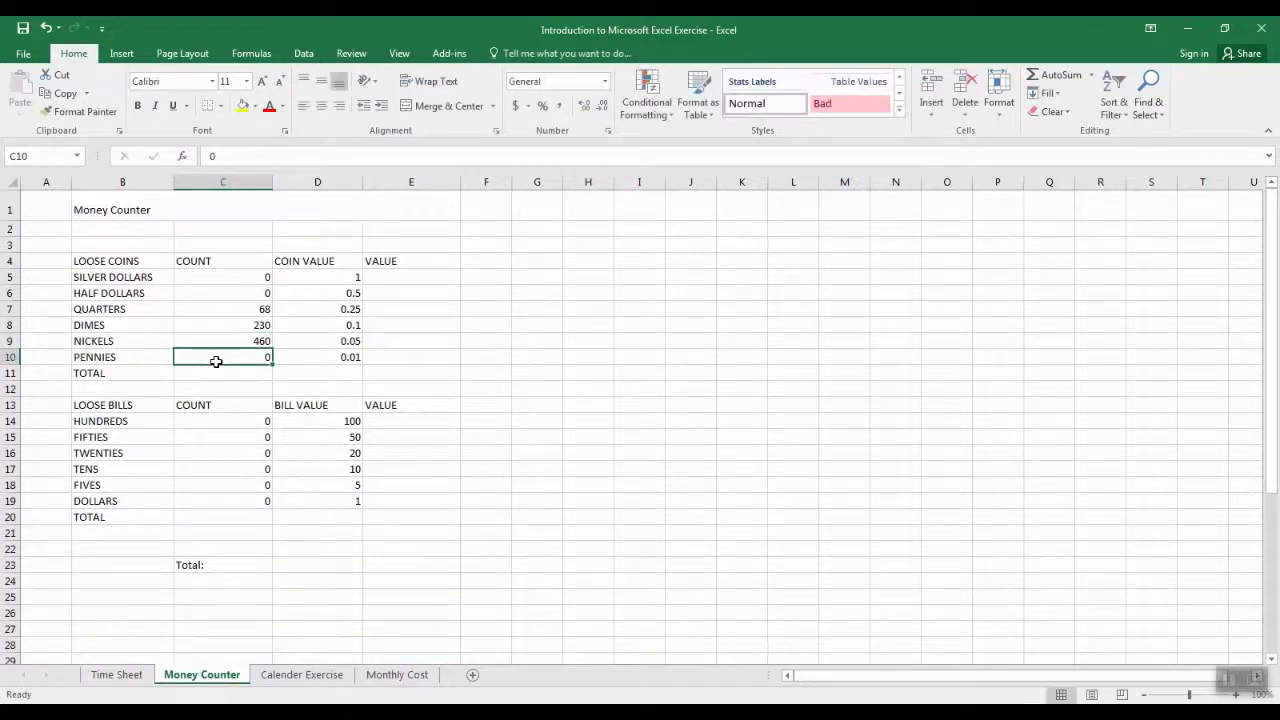
{"action": "type", "text": "13"}
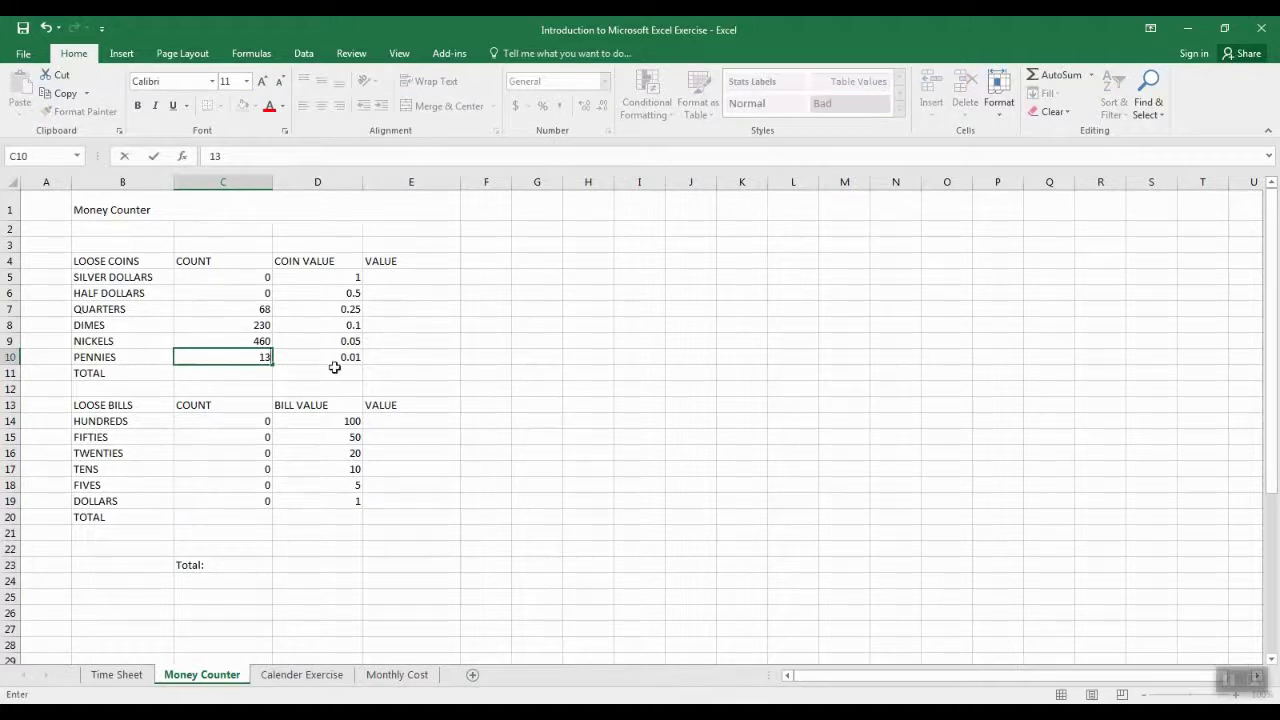
{"action": "left_click", "coordinate": [310, 354]}
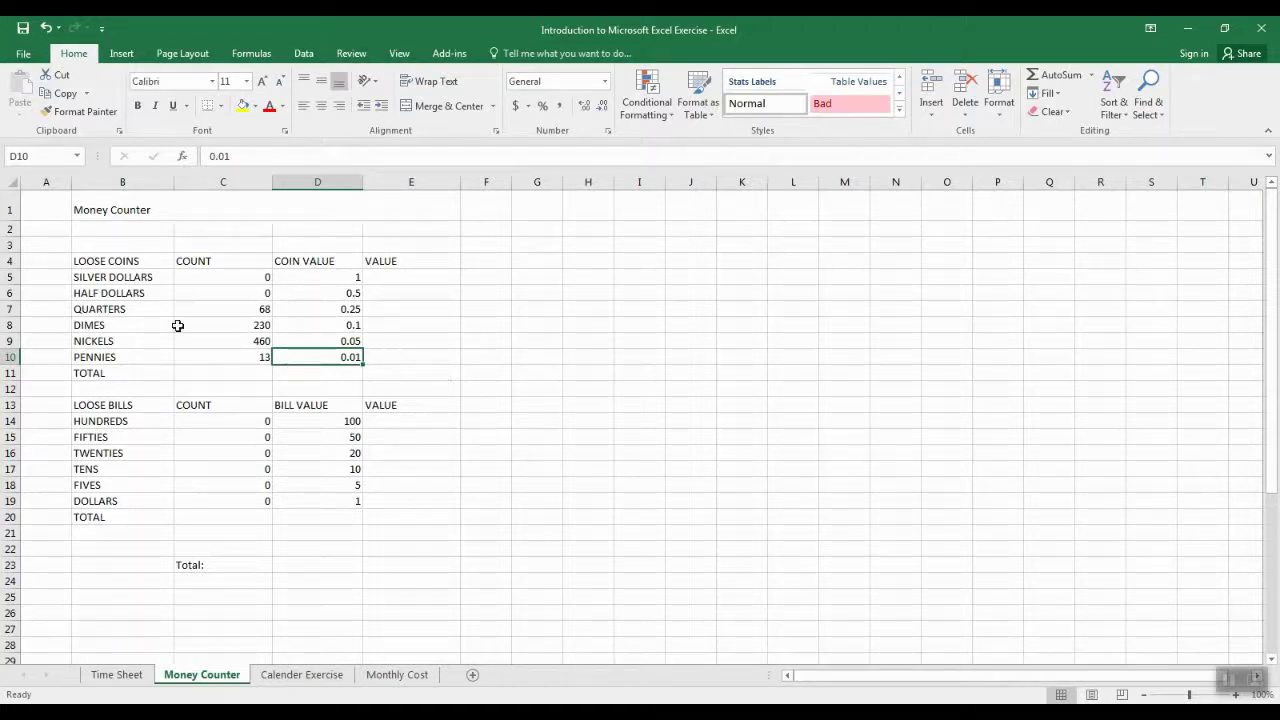
{"action": "left_click", "coordinate": [256, 310]}
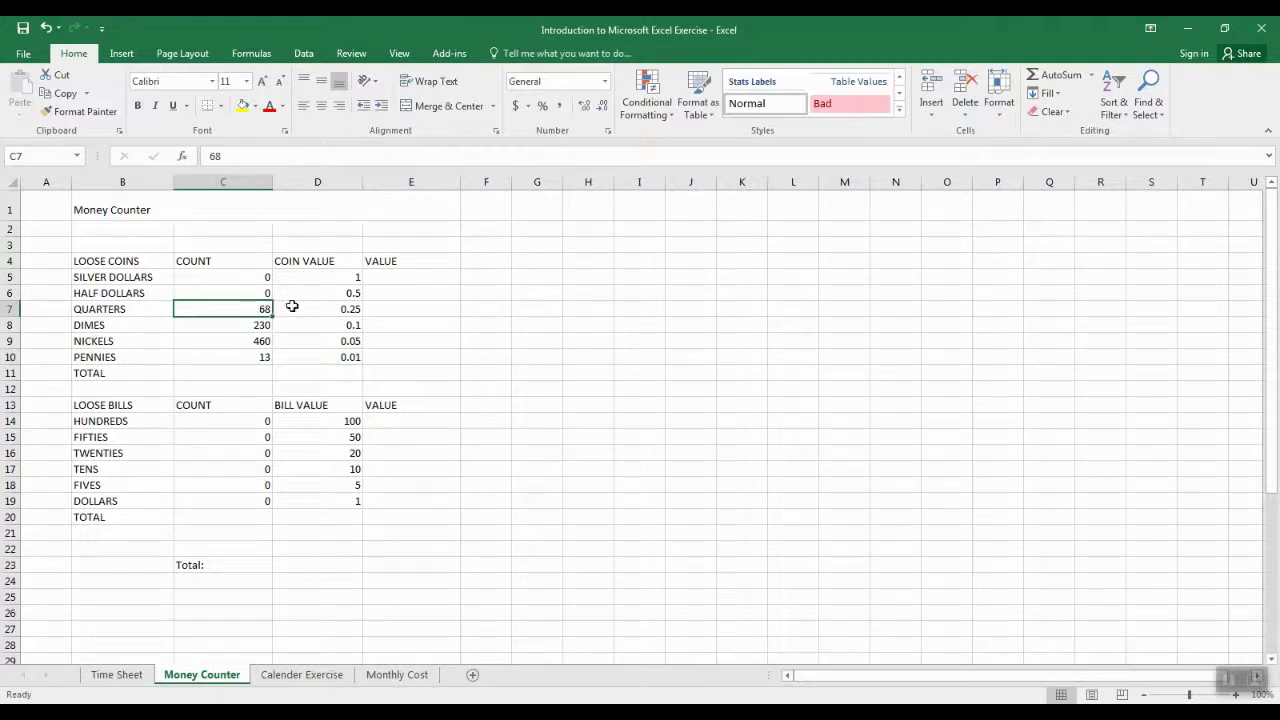
- Calculate the quarters value in E7 with the PRODUCT function, multiplying the count and coin value in C7:D7
{"action": "left_click", "coordinate": [315, 308]}
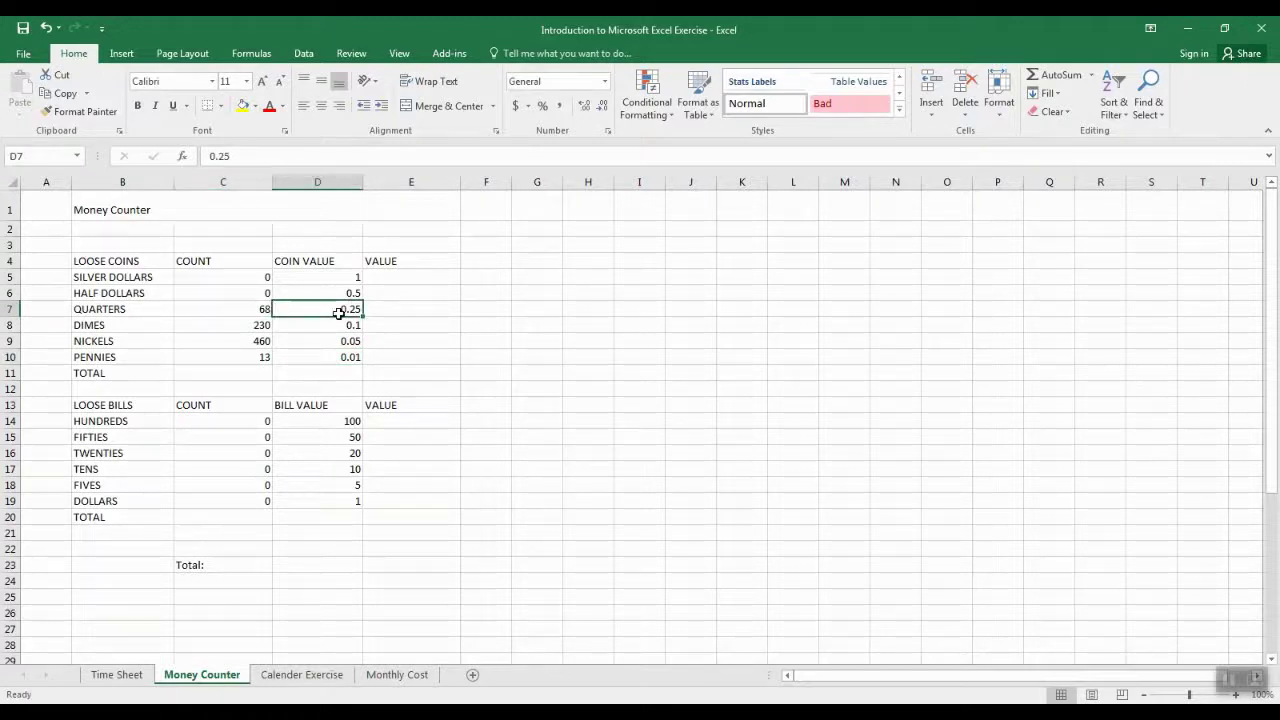
{"action": "left_click", "coordinate": [408, 311]}
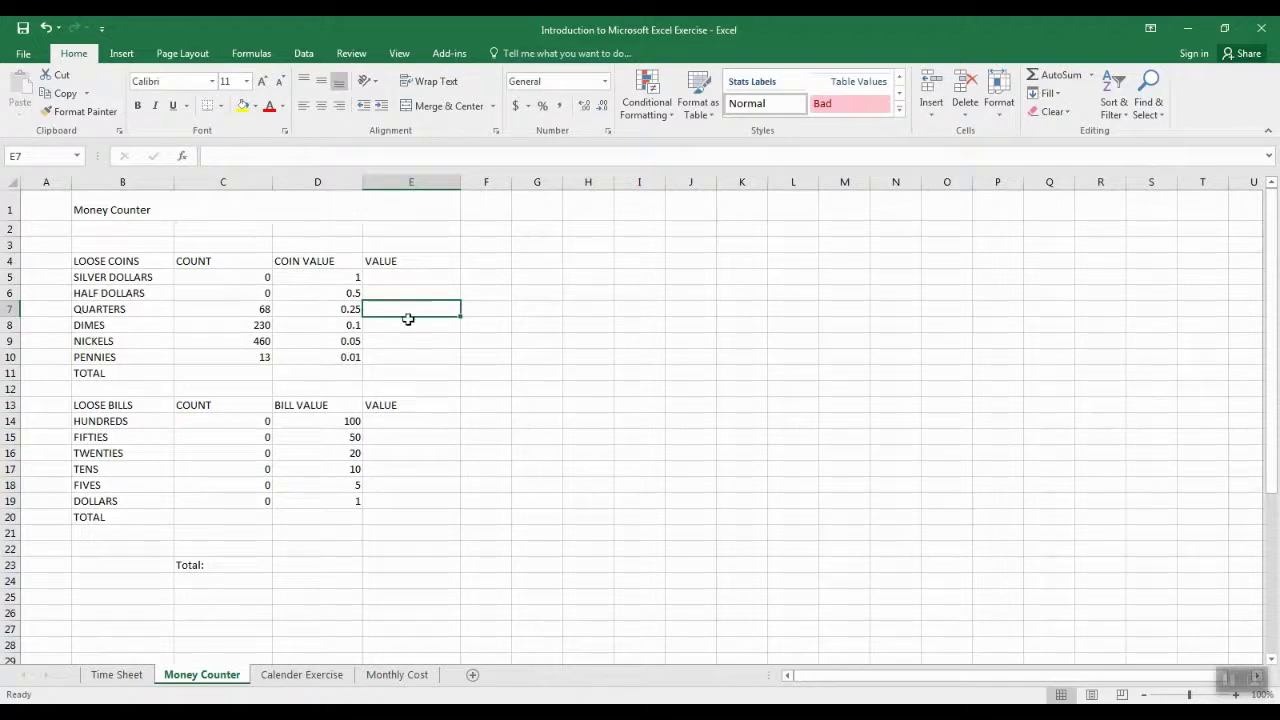
{"action": "left_click", "coordinate": [1093, 76]}
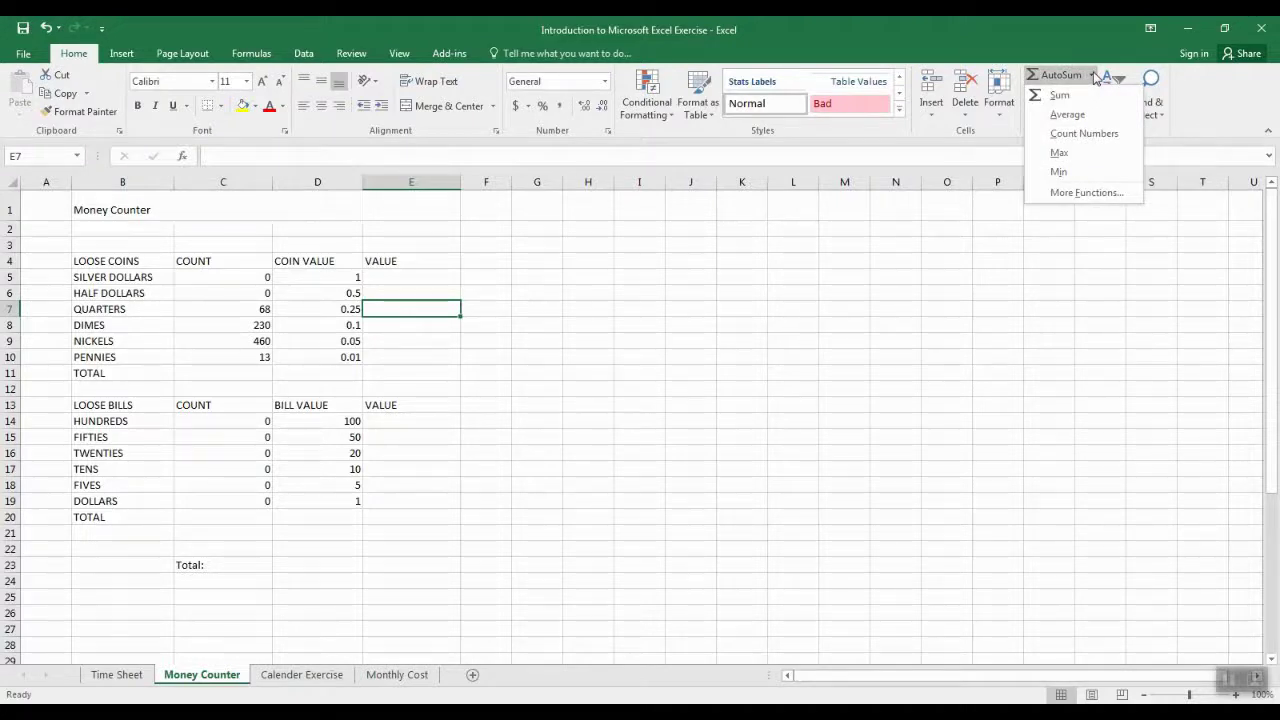
{"action": "left_click", "coordinate": [1082, 195]}
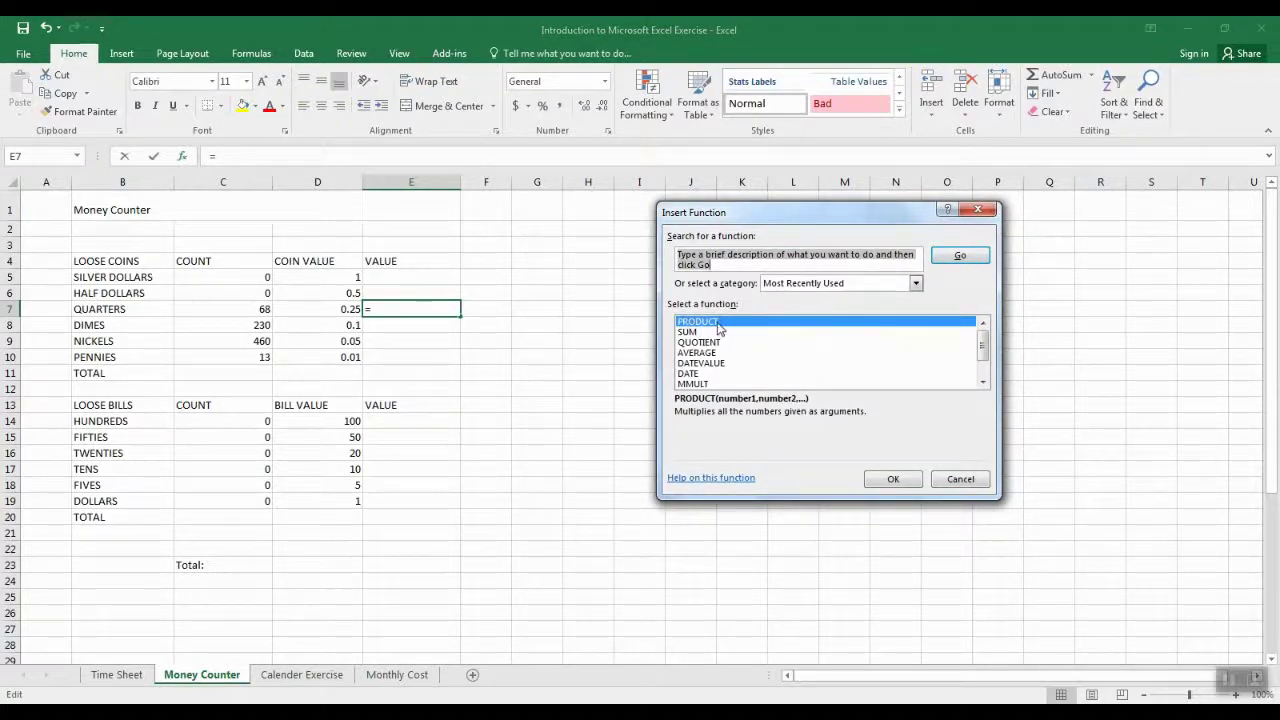
{"action": "left_click", "coordinate": [888, 480]}
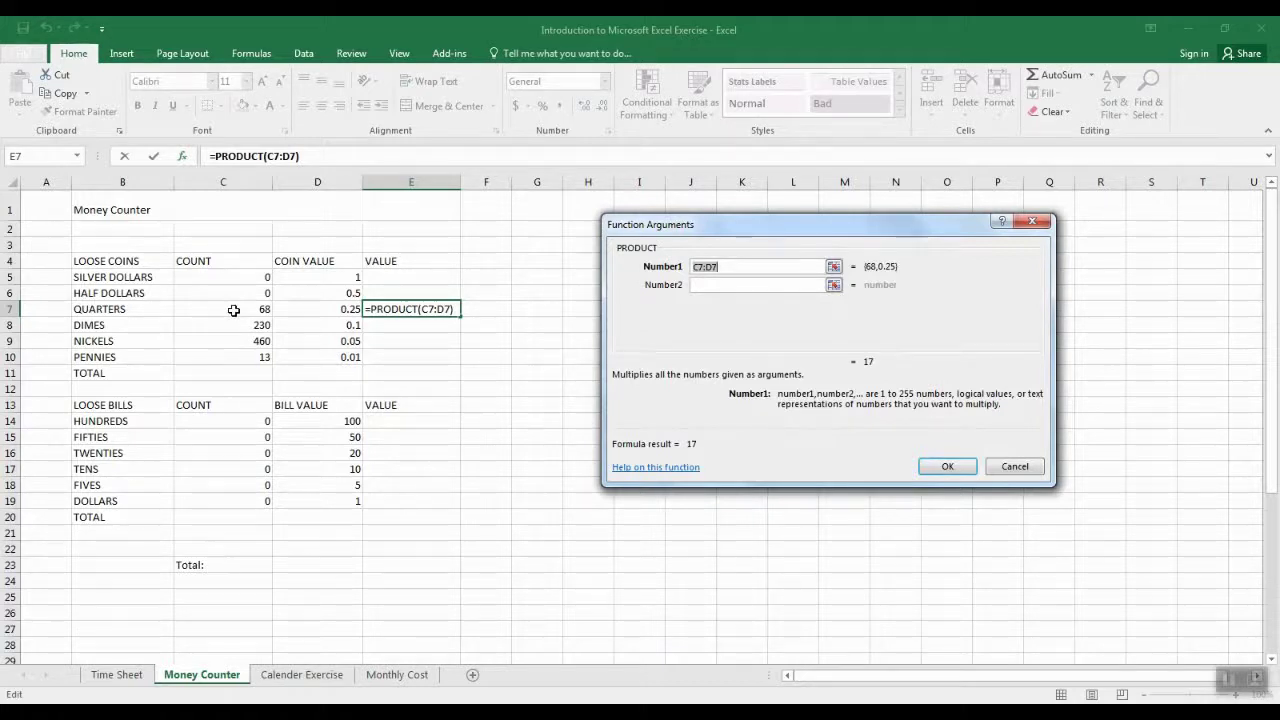
{"action": "left_click_drag", "start_coordinate": [233, 311], "coordinate": [297, 317]}
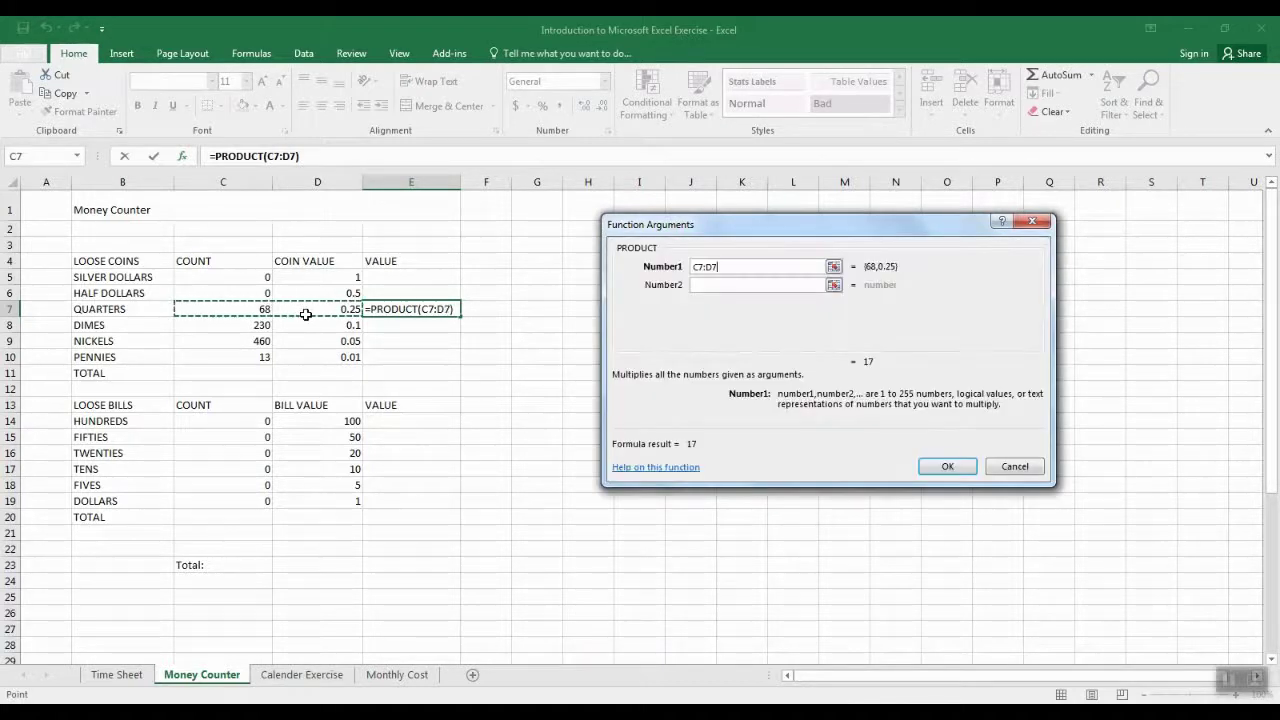
{"action": "left_click", "coordinate": [943, 467]}
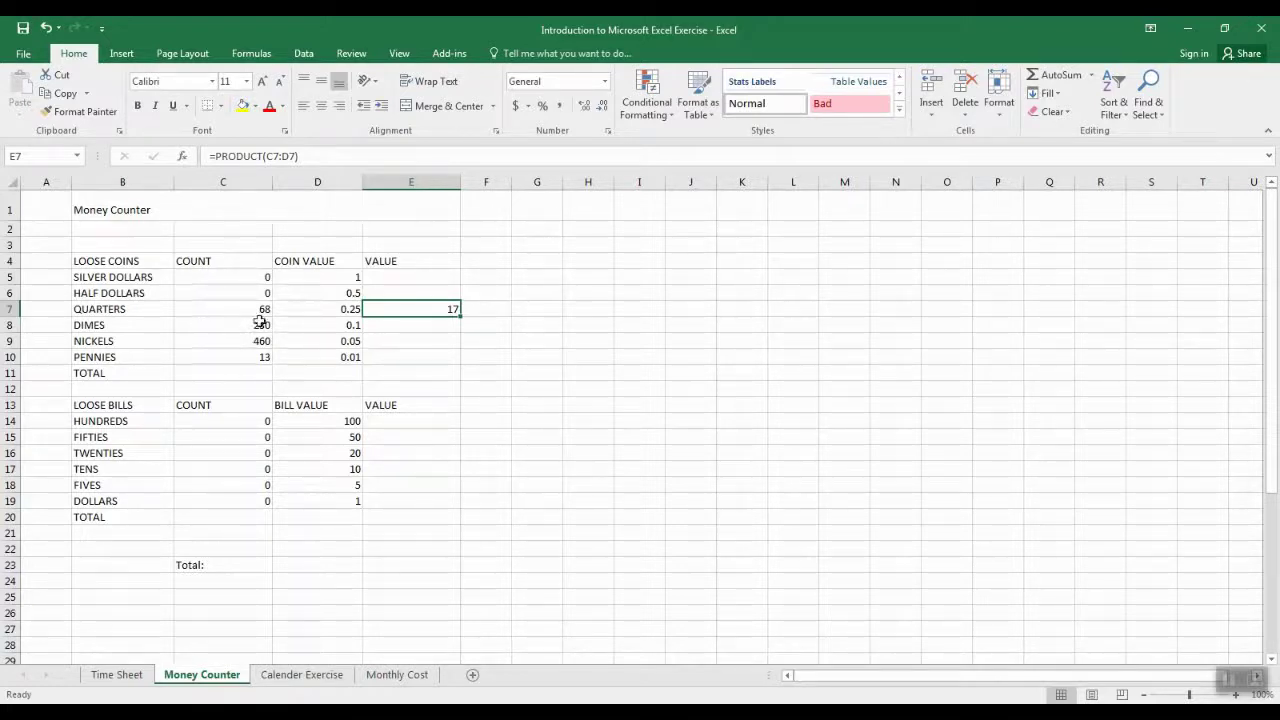
- Calculate the dimes value in E8 with the PRODUCT function over C8:D8
{"action": "left_click", "coordinate": [429, 328]}
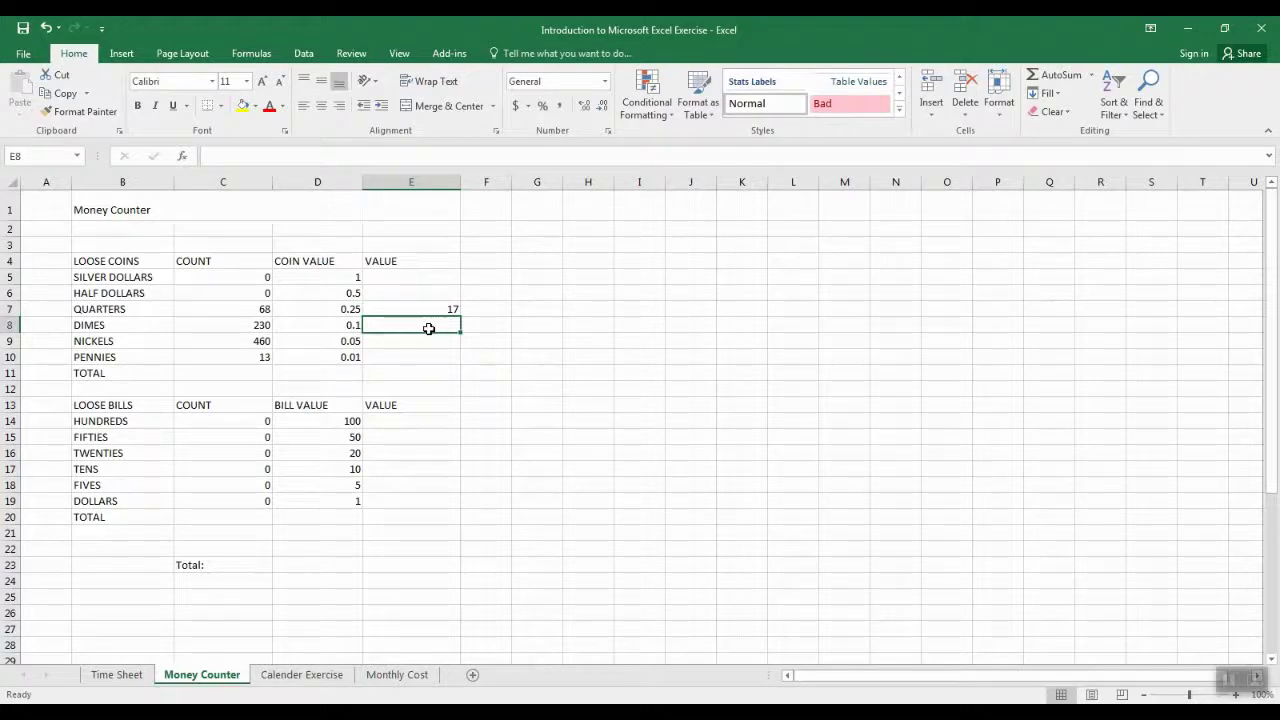
{"action": "left_click", "coordinate": [1092, 76]}
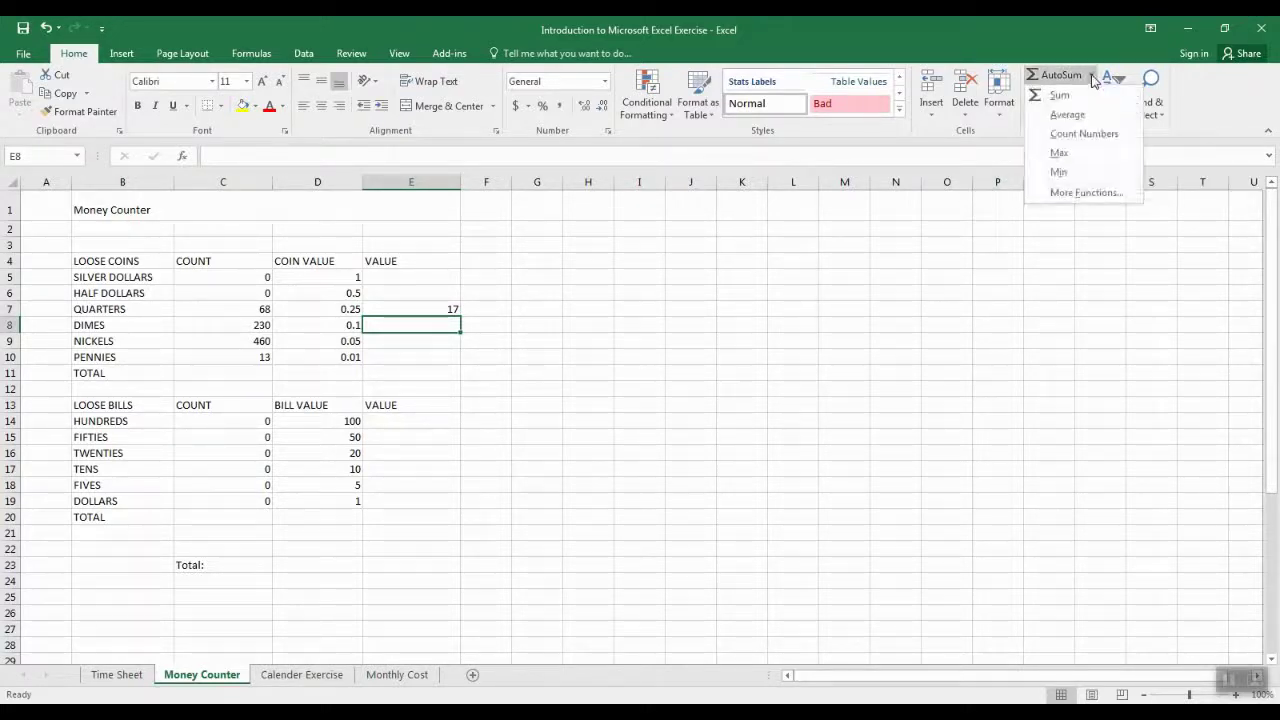
{"action": "left_click", "coordinate": [1078, 193]}
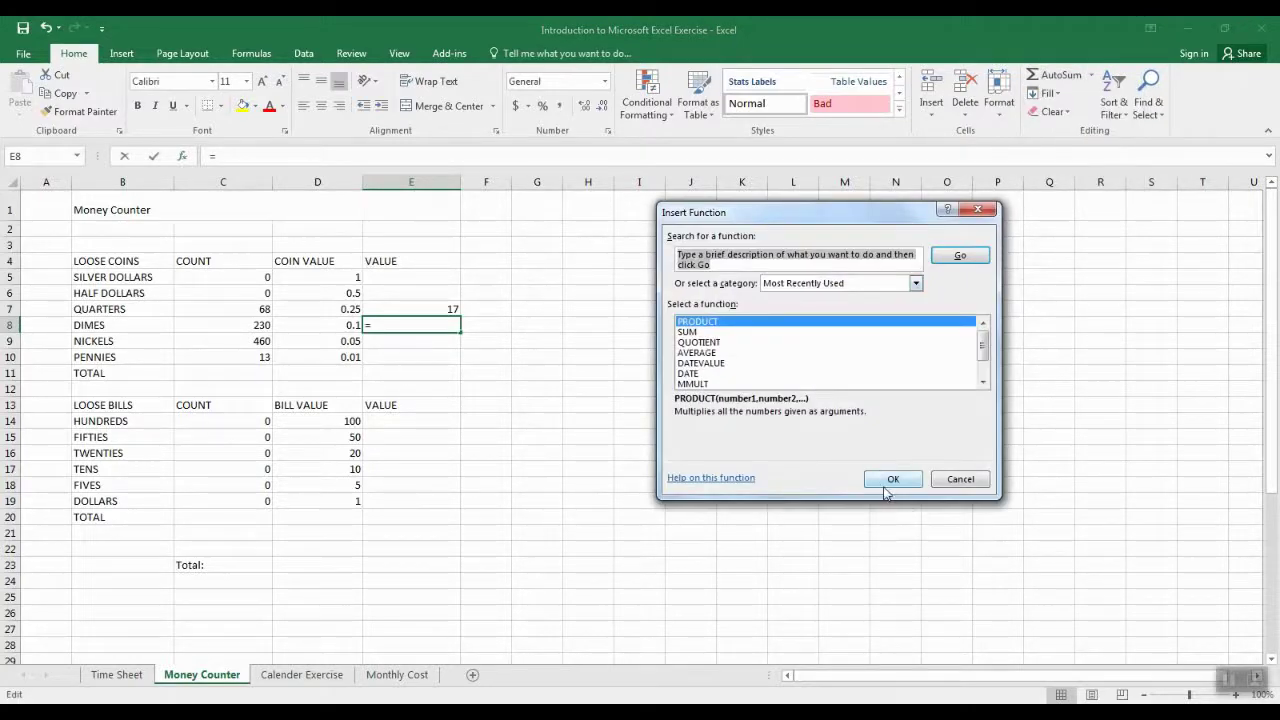
{"action": "left_click", "coordinate": [891, 480]}
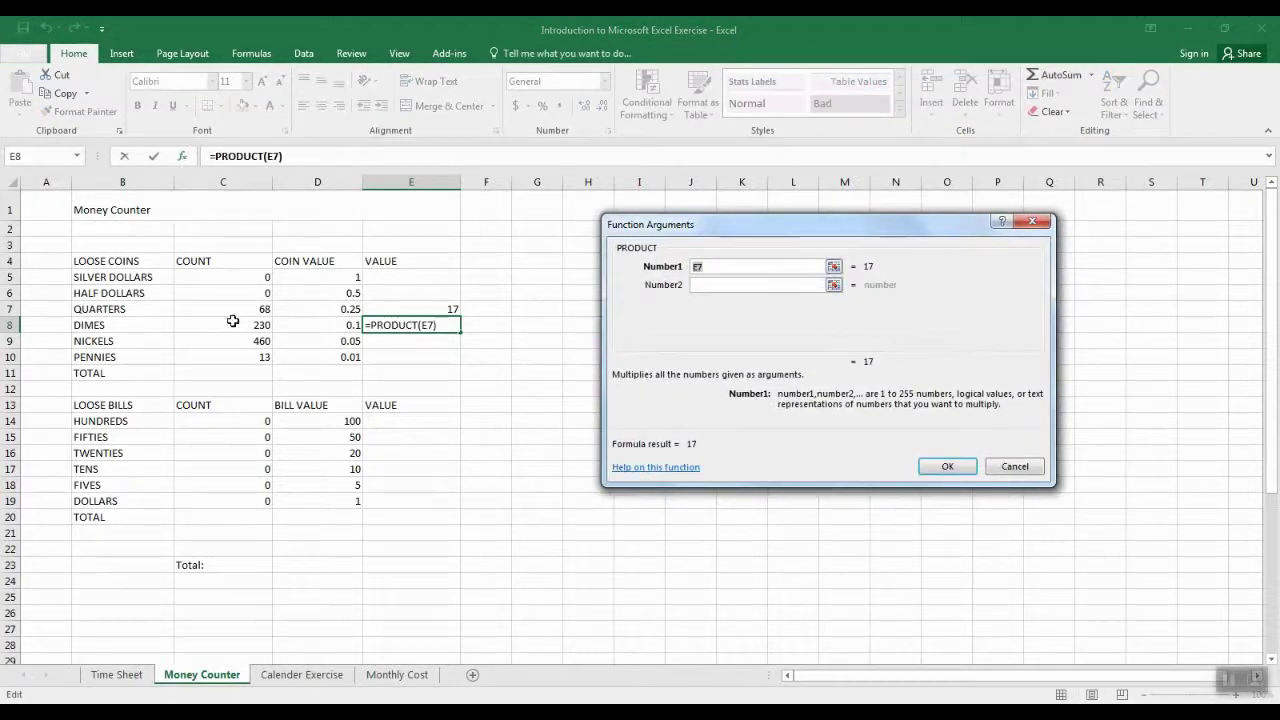
{"action": "left_click_drag", "start_coordinate": [232, 321], "coordinate": [302, 321]}
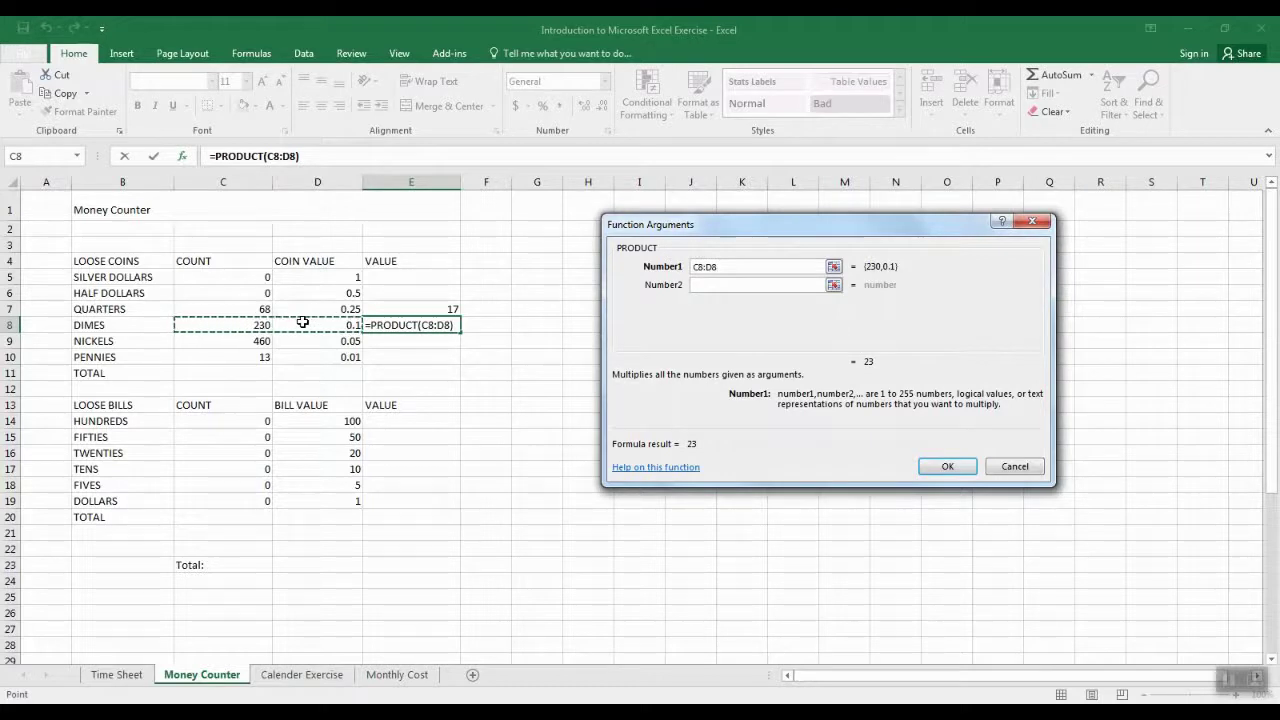
{"action": "key", "text": "Return"}
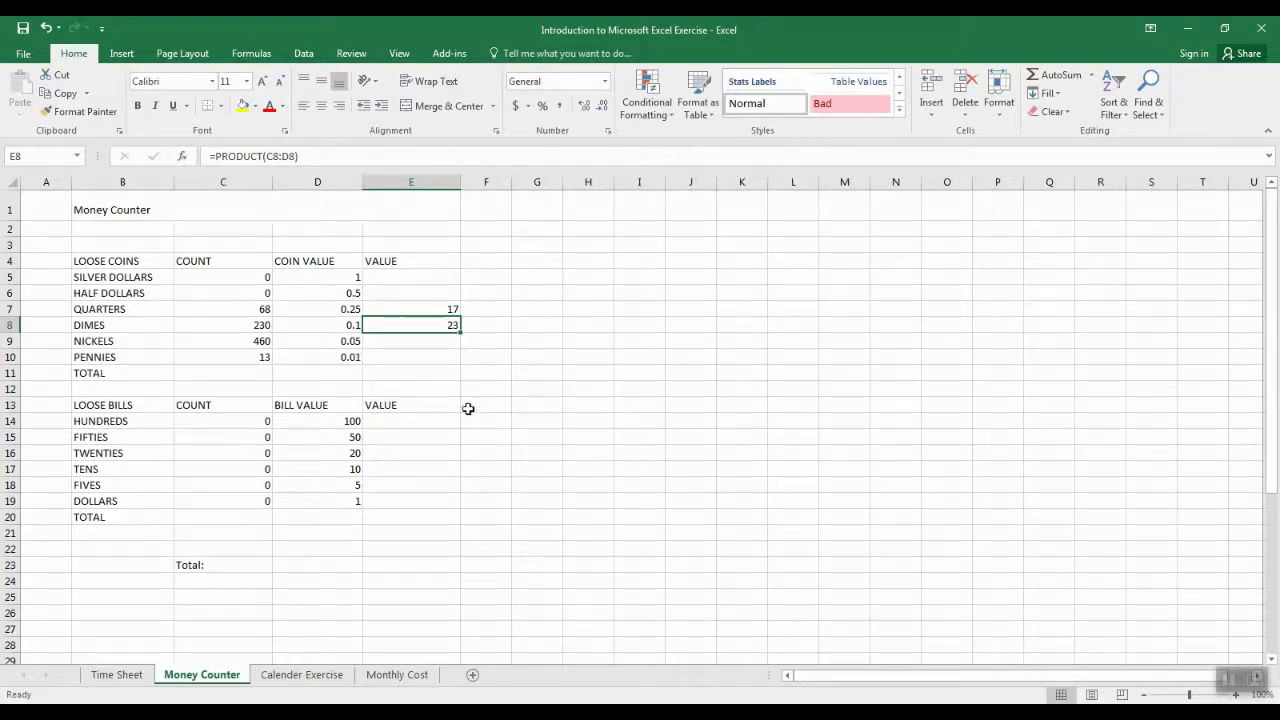
- Calculate the nickels value in E9 with the PRODUCT function over C9:D9
{"action": "left_click", "coordinate": [440, 343]}
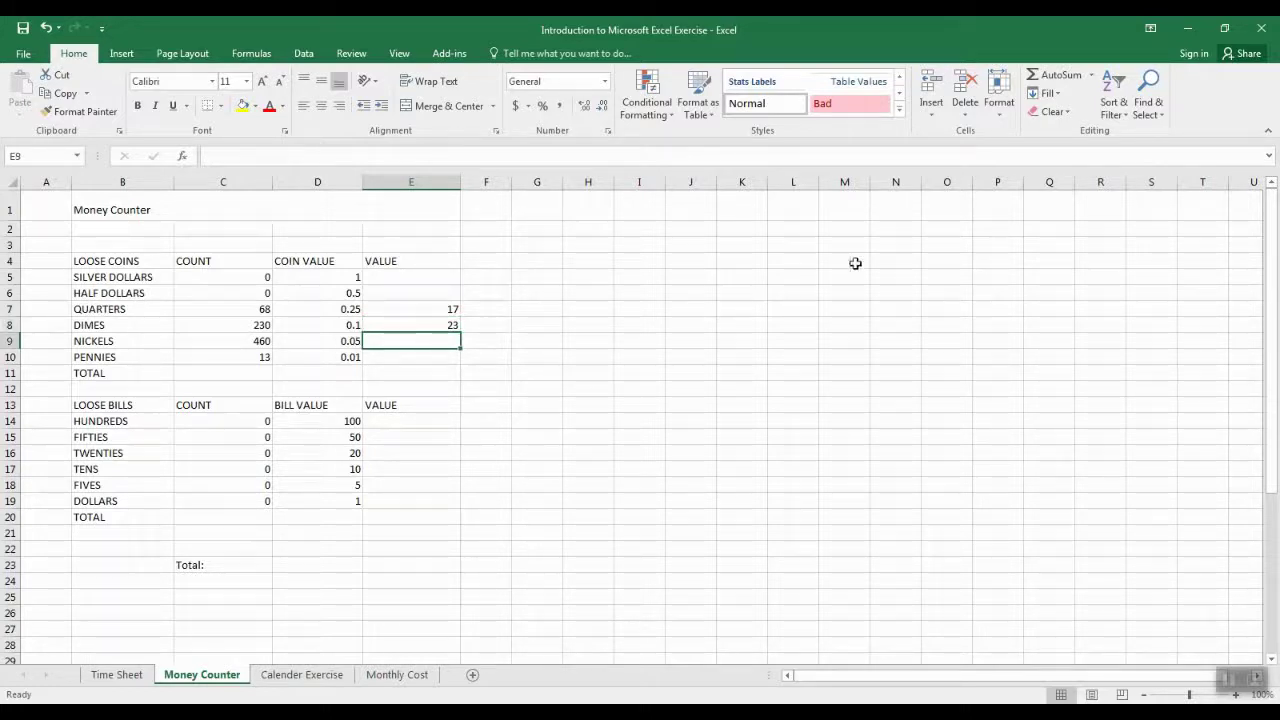
{"action": "left_click", "coordinate": [1093, 78]}
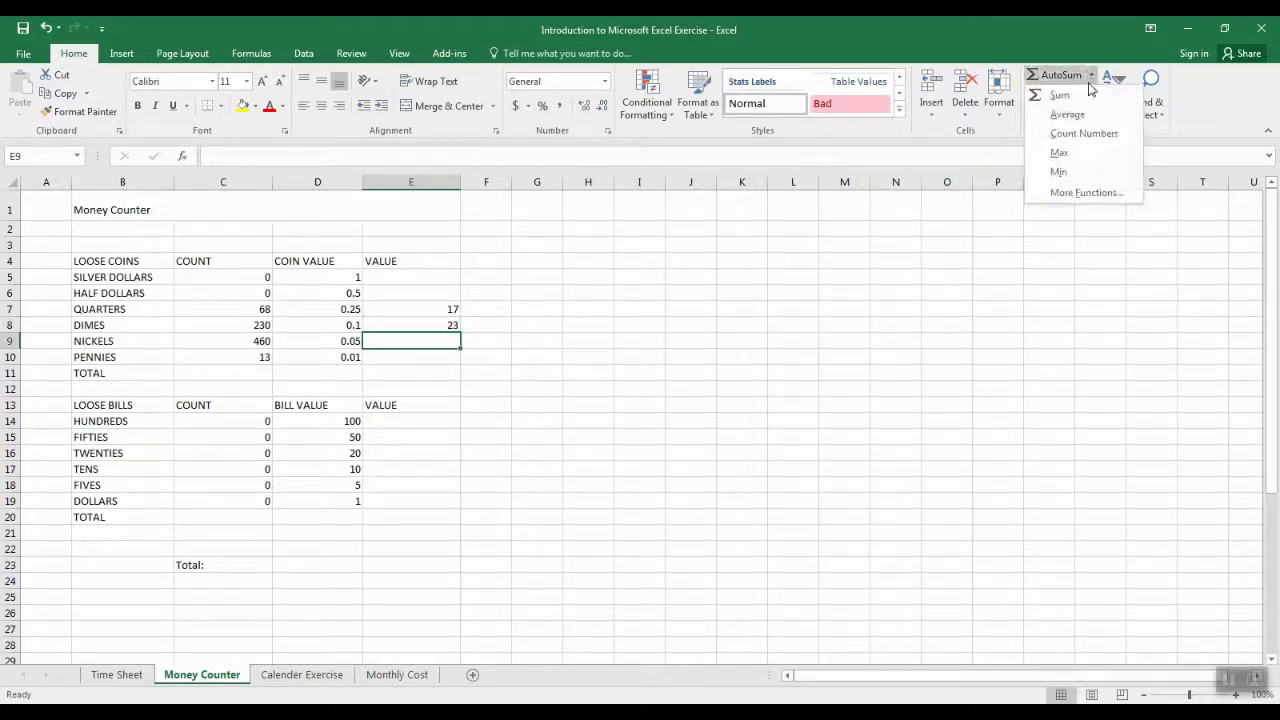
{"action": "left_click", "coordinate": [1062, 193]}
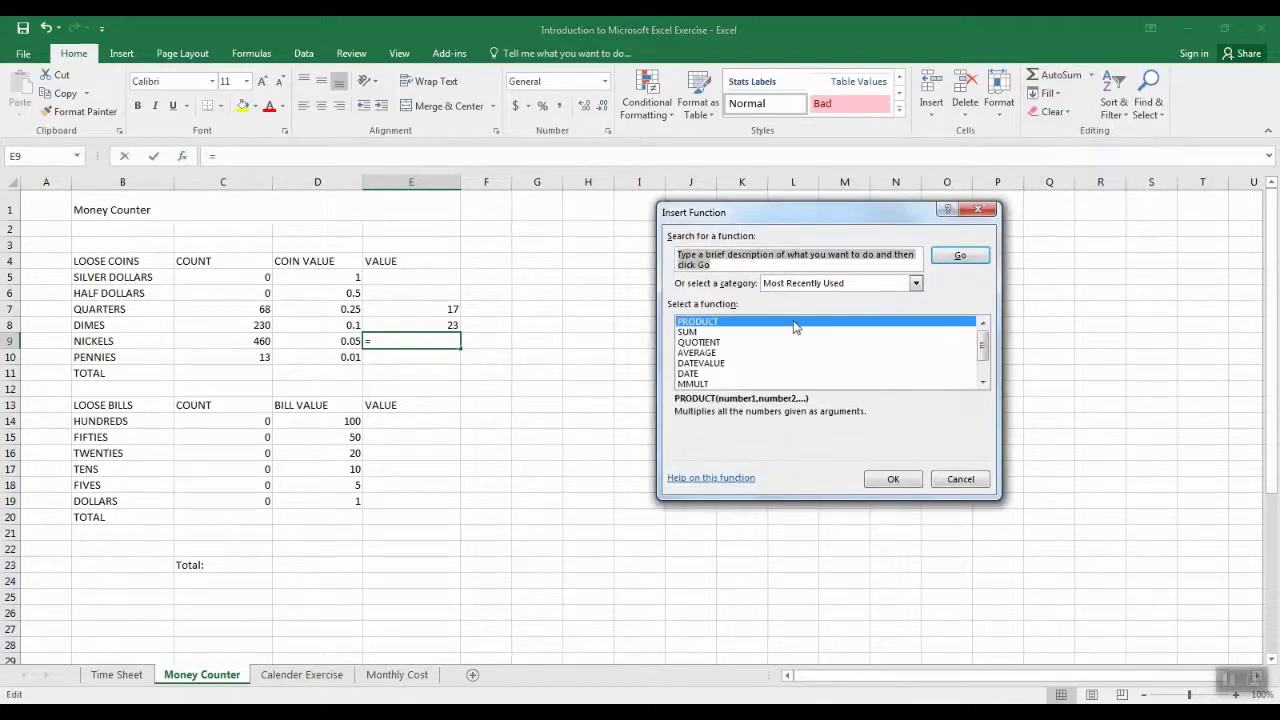
{"action": "left_click", "coordinate": [893, 479]}
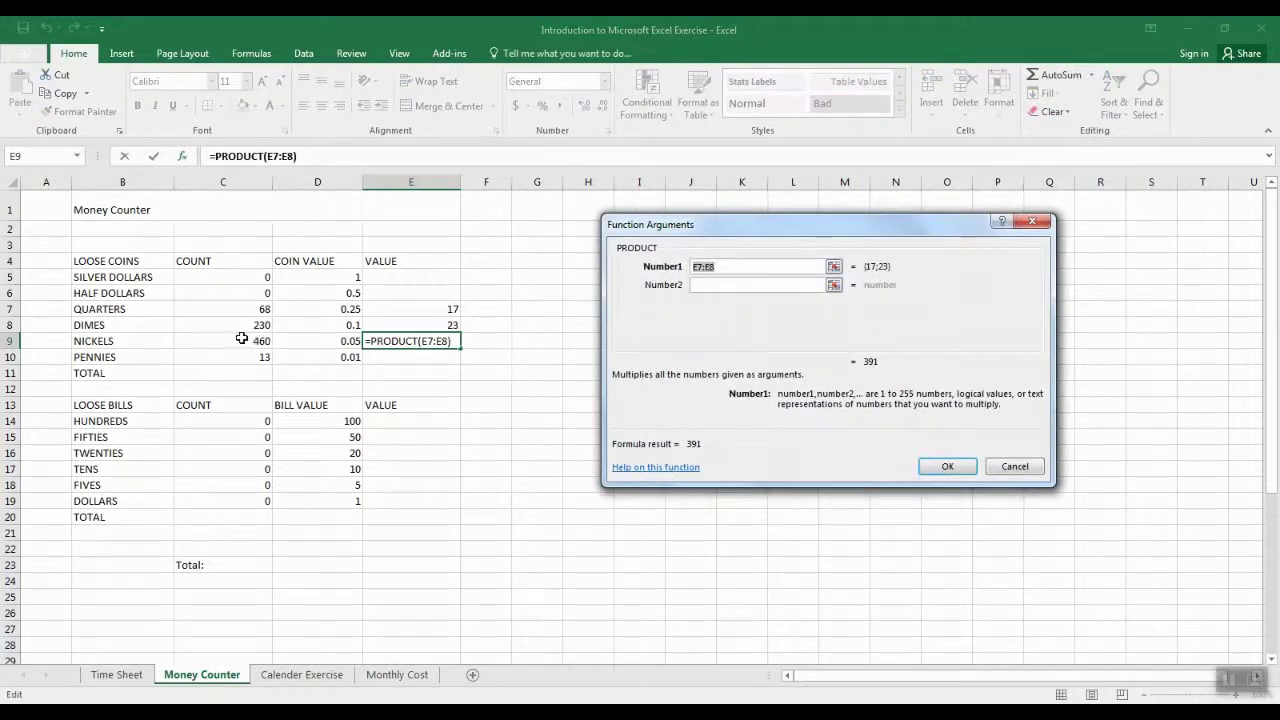
{"action": "left_click_drag", "start_coordinate": [245, 339], "coordinate": [335, 339]}
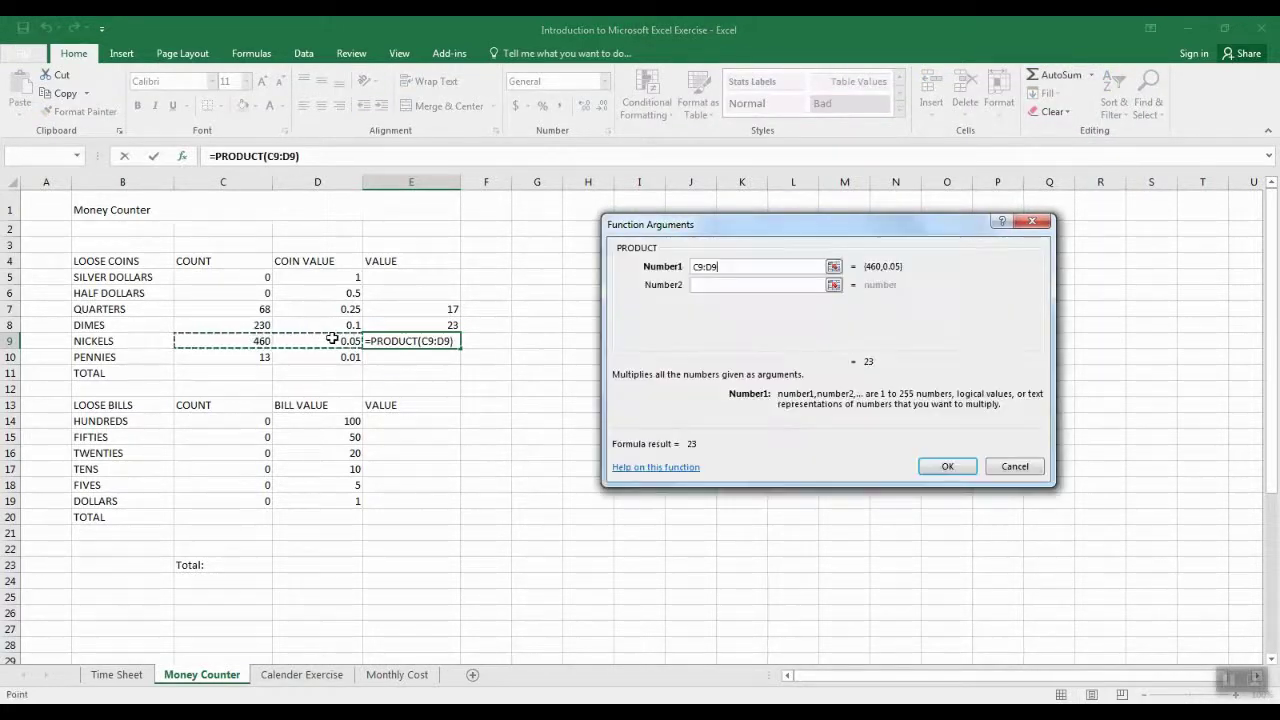
{"action": "left_click", "coordinate": [944, 466]}
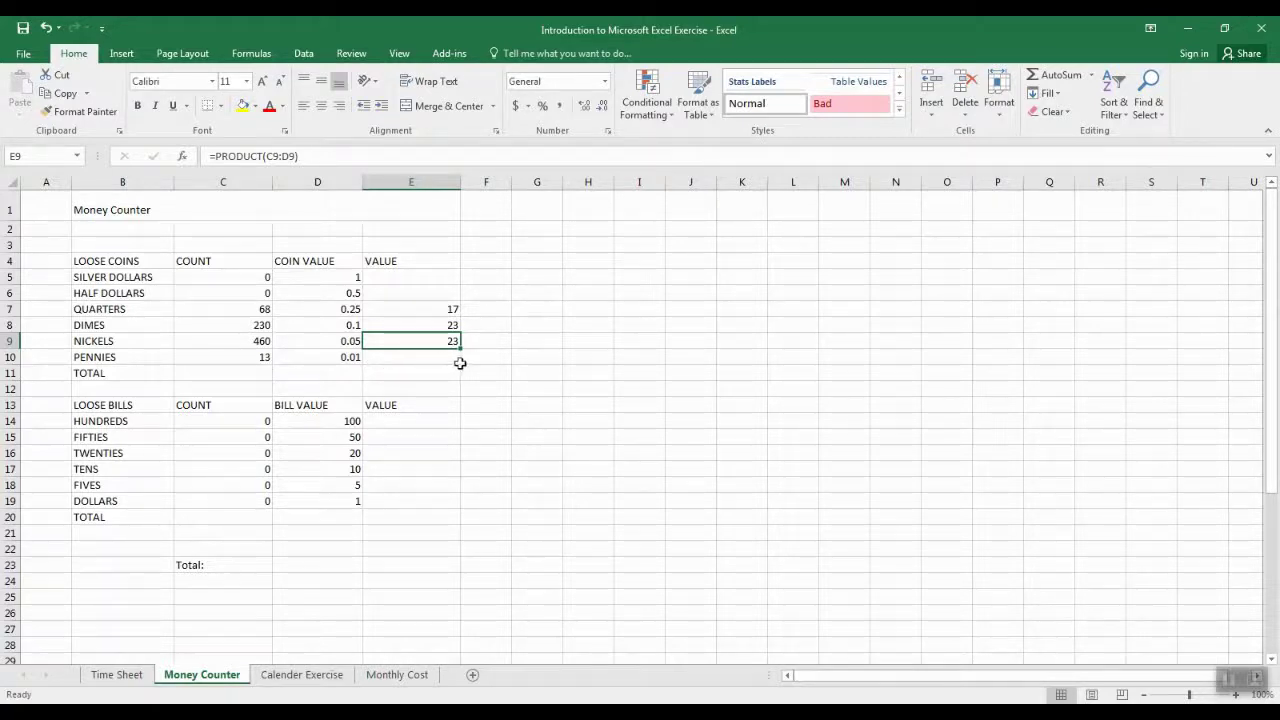
- Fill the nickels formula down from E9 to the pennies value in E10 and check the cells it multiplies
{"action": "left_click_drag", "start_coordinate": [460, 348], "coordinate": [463, 367]}
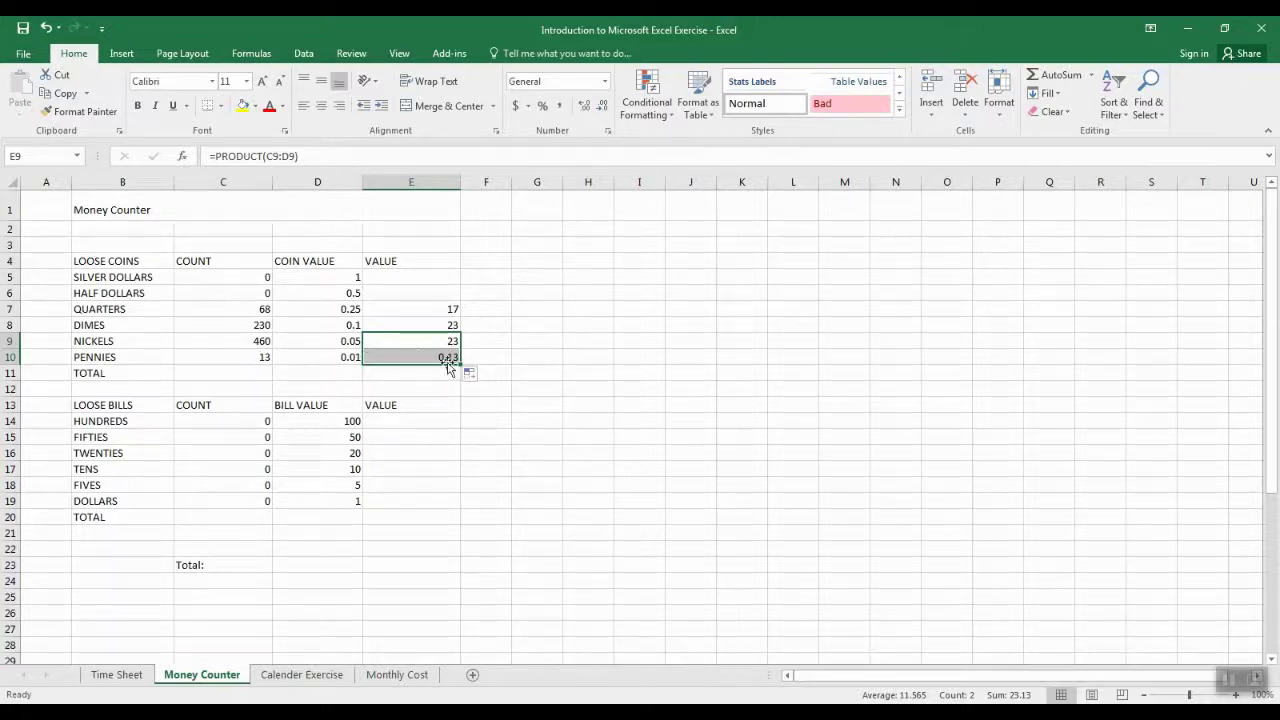
{"action": "left_click", "coordinate": [407, 358]}
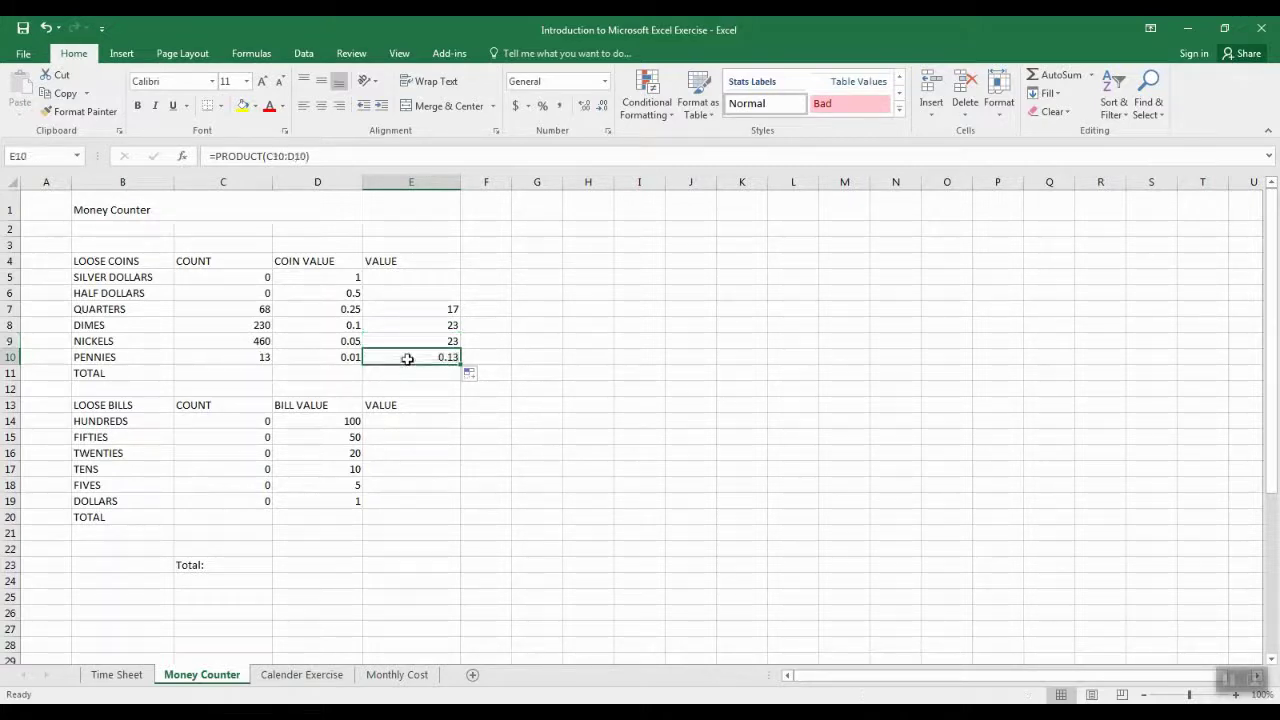
{"action": "left_click", "coordinate": [231, 357]}
{"action": "left_click", "coordinate": [308, 357]}
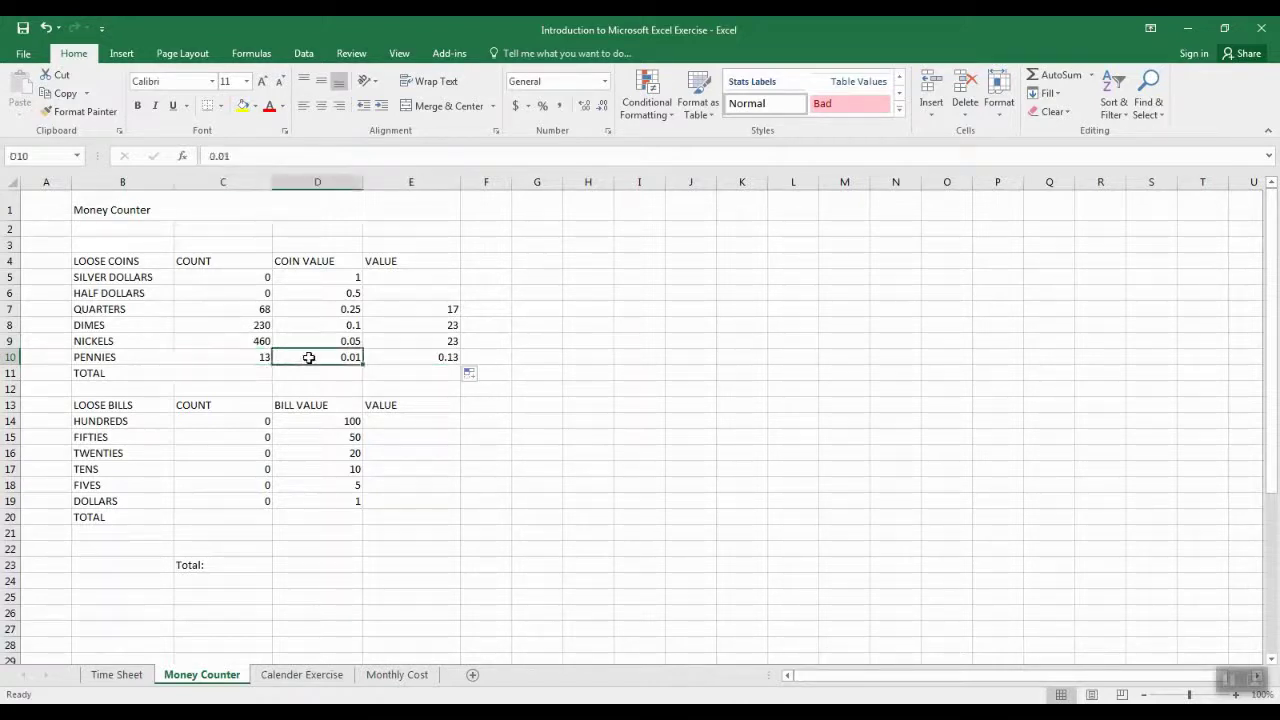
{"action": "left_click", "coordinate": [400, 360]}
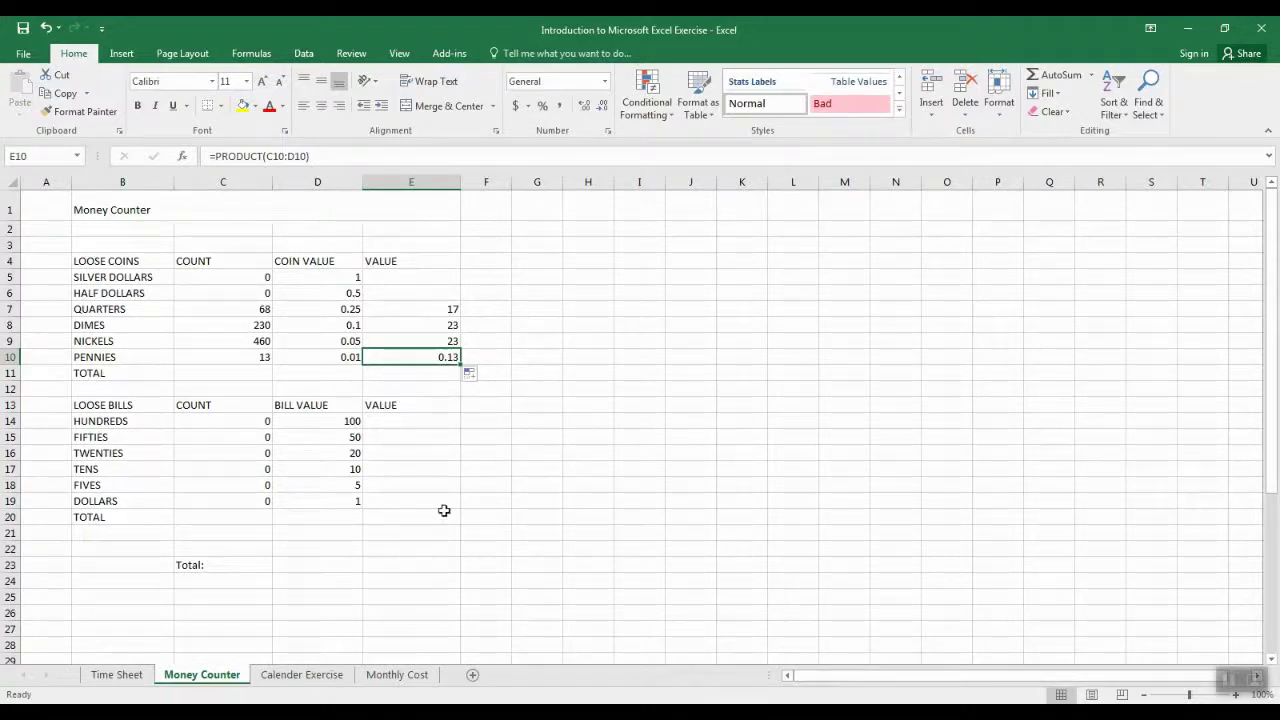
- Enter 20 as the loose bills total in E20
{"action": "scroll", "coordinate": [507, 494], "scroll_direction": "down", "scroll_amount": 2}
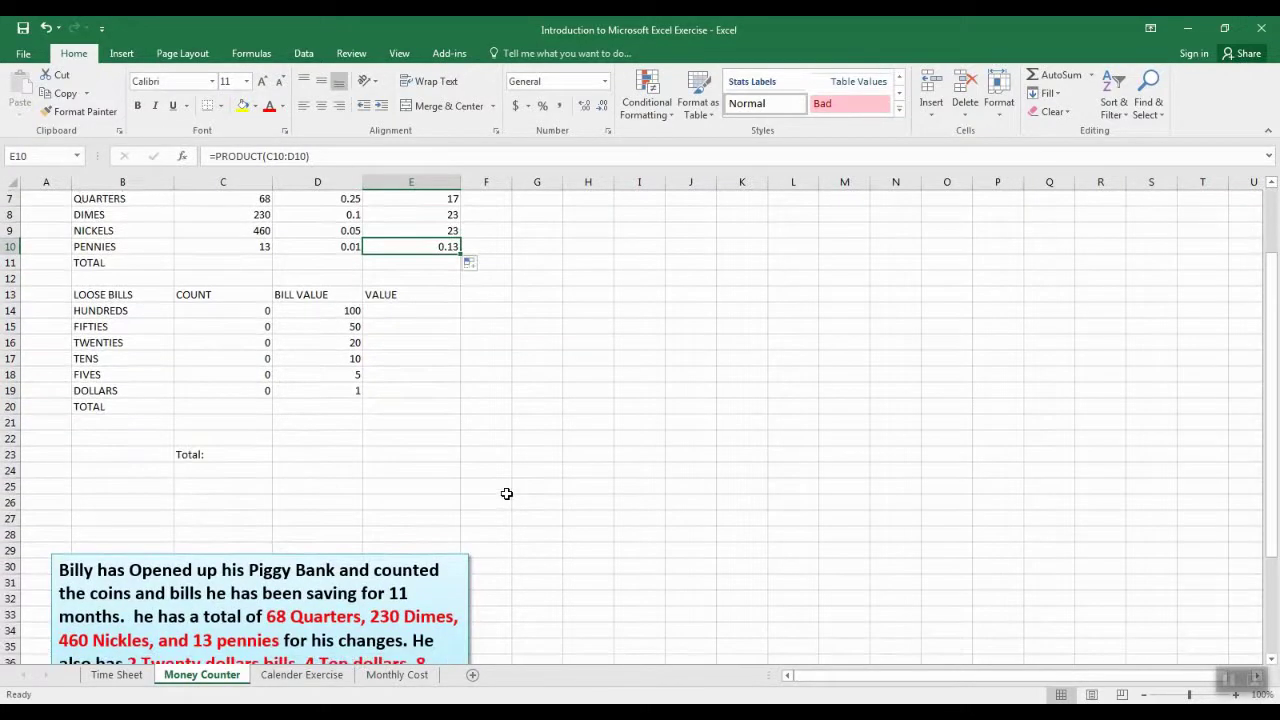
{"action": "scroll", "coordinate": [507, 494], "scroll_direction": "up", "scroll_amount": 1}
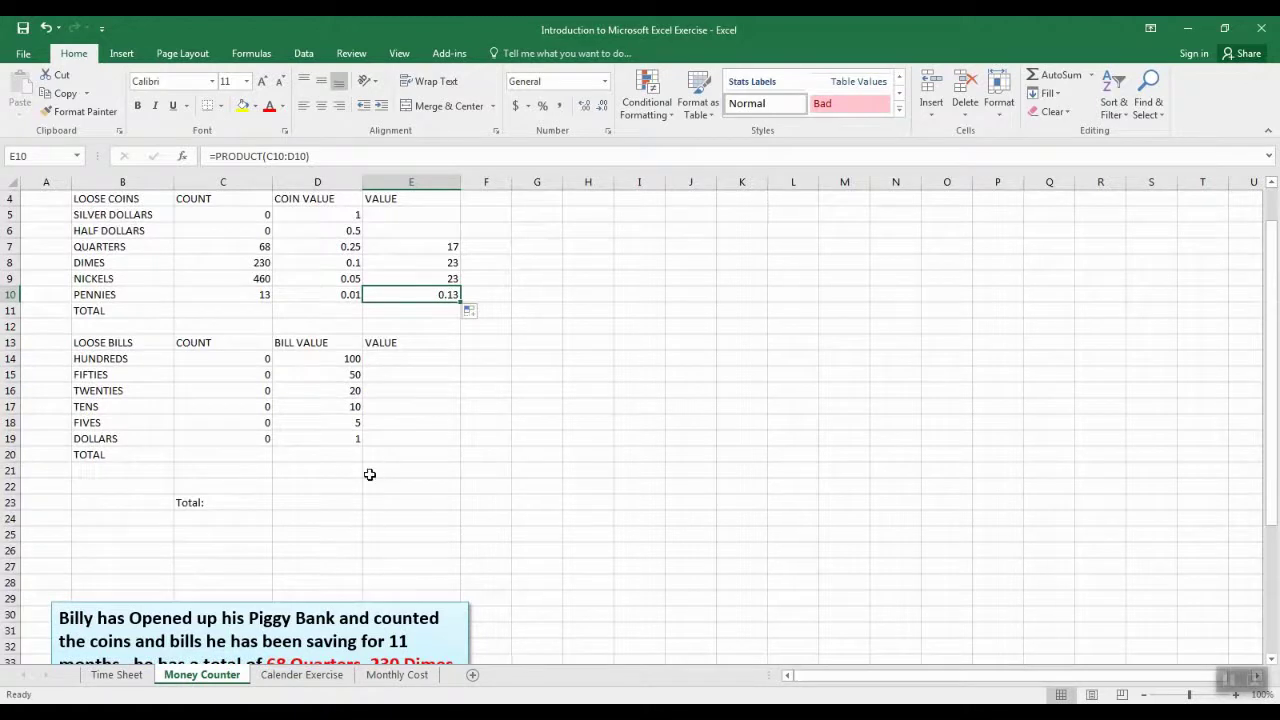
{"action": "left_click", "coordinate": [416, 456]}
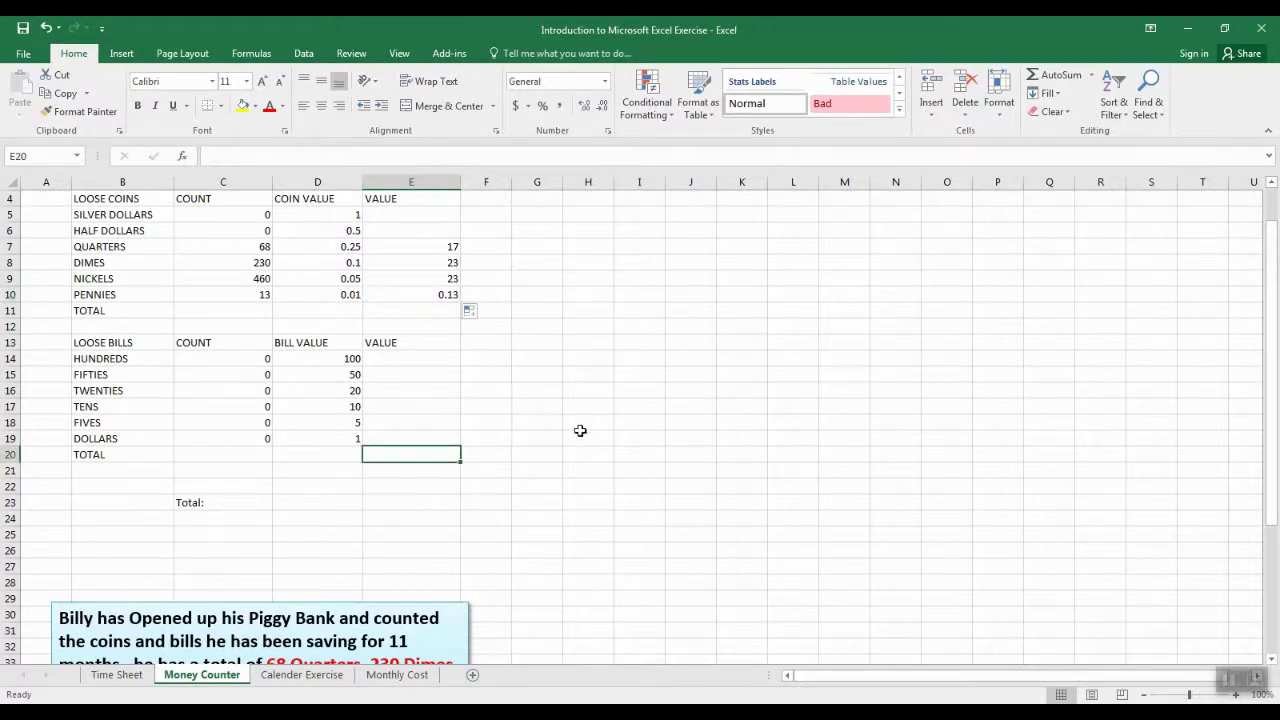
{"action": "type", "text": "2"}
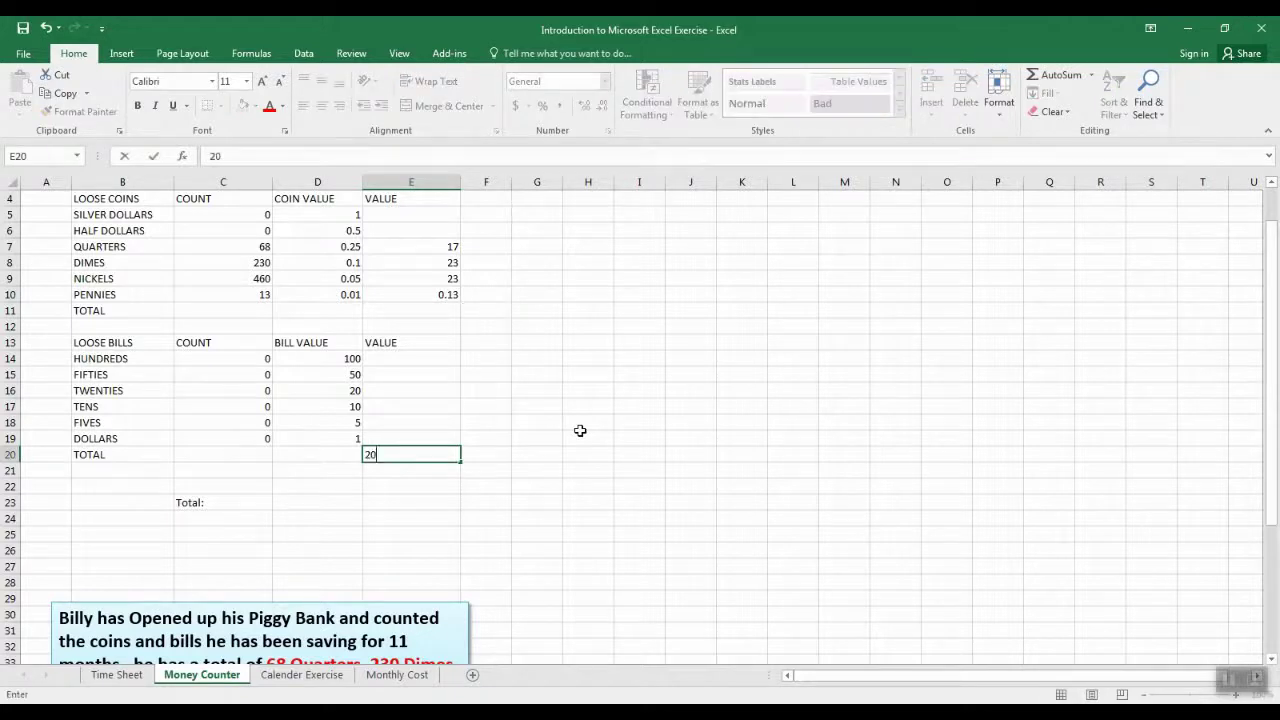
{"action": "type", "text": "0"}
{"action": "key", "text": "shift+Return"}
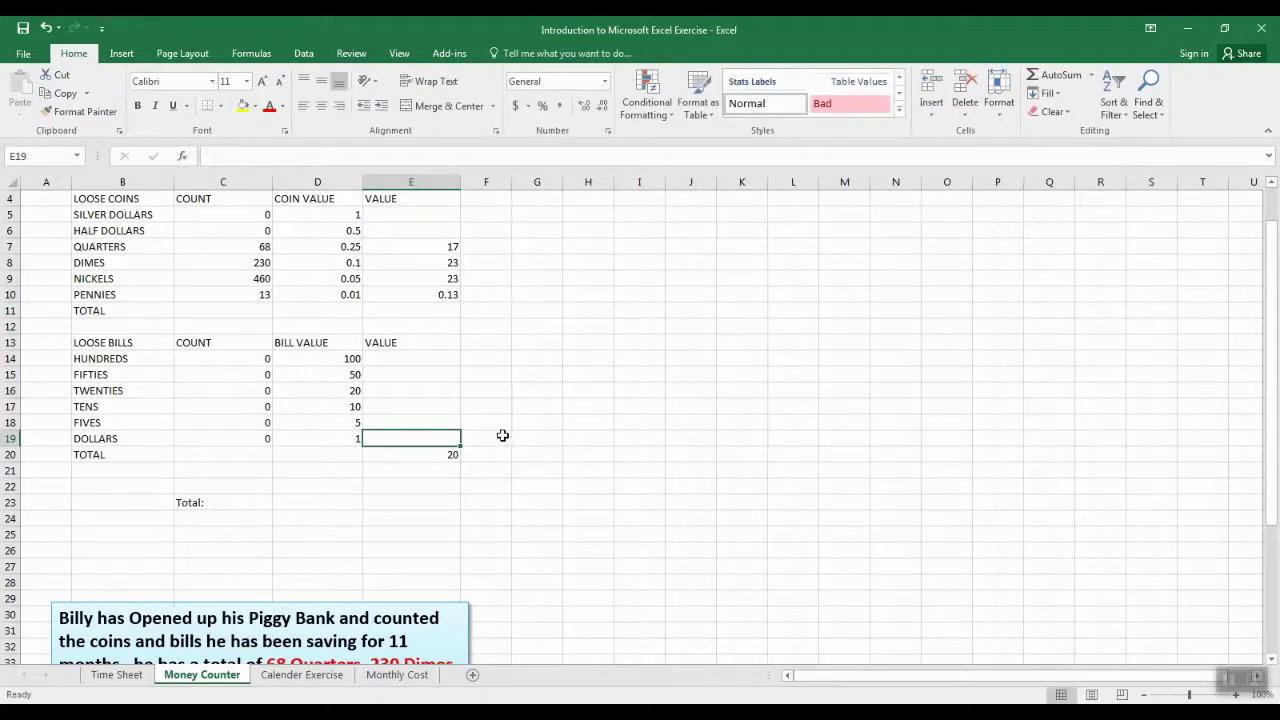
- Add up the coin values in E7:E10 with AutoSum to fill the loose coins total in E11
{"action": "scroll", "coordinate": [436, 300], "scroll_direction": "up", "scroll_amount": 1}
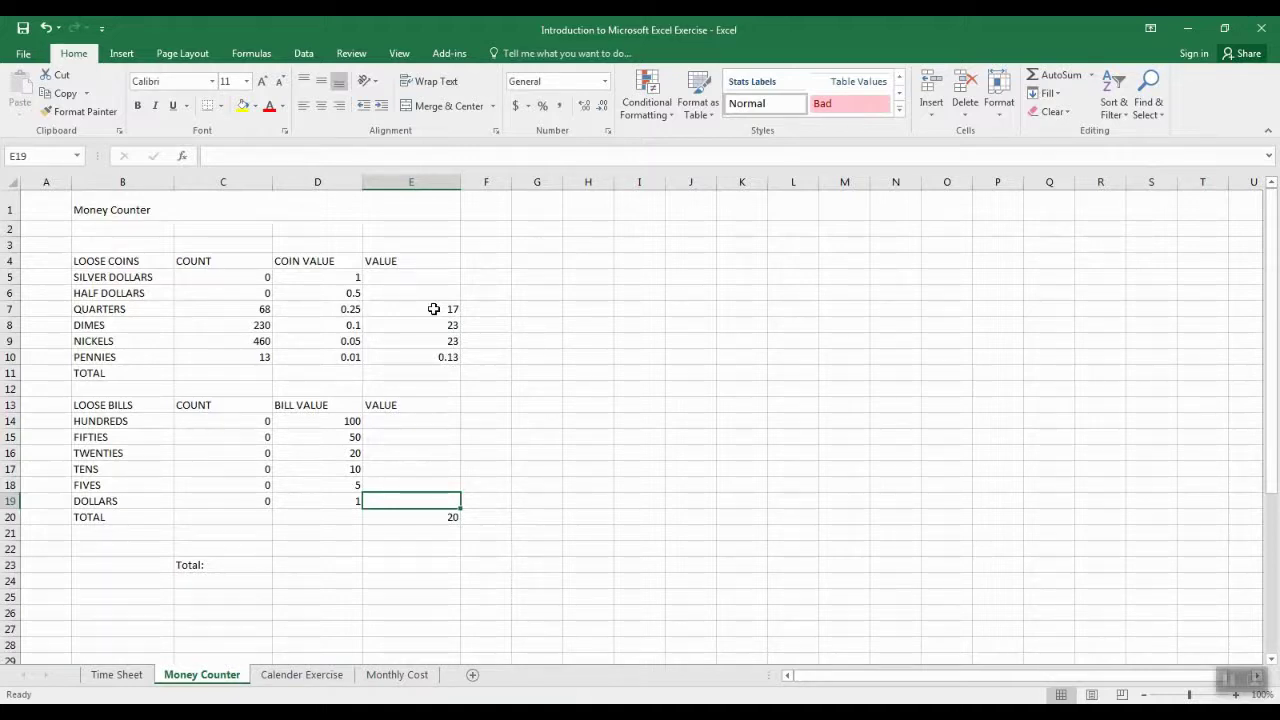
{"action": "left_click_drag", "start_coordinate": [434, 309], "coordinate": [424, 356]}
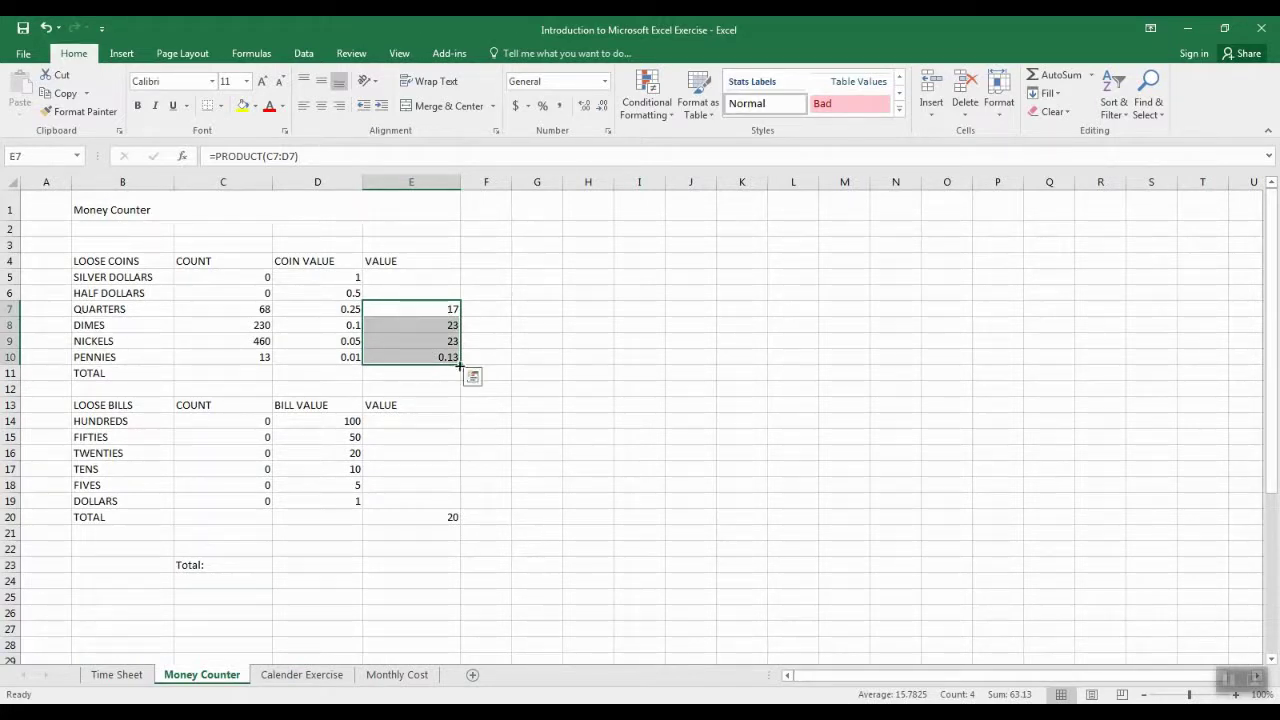
{"action": "left_click", "coordinate": [1052, 78]}
{"action": "left_click", "coordinate": [415, 376]}
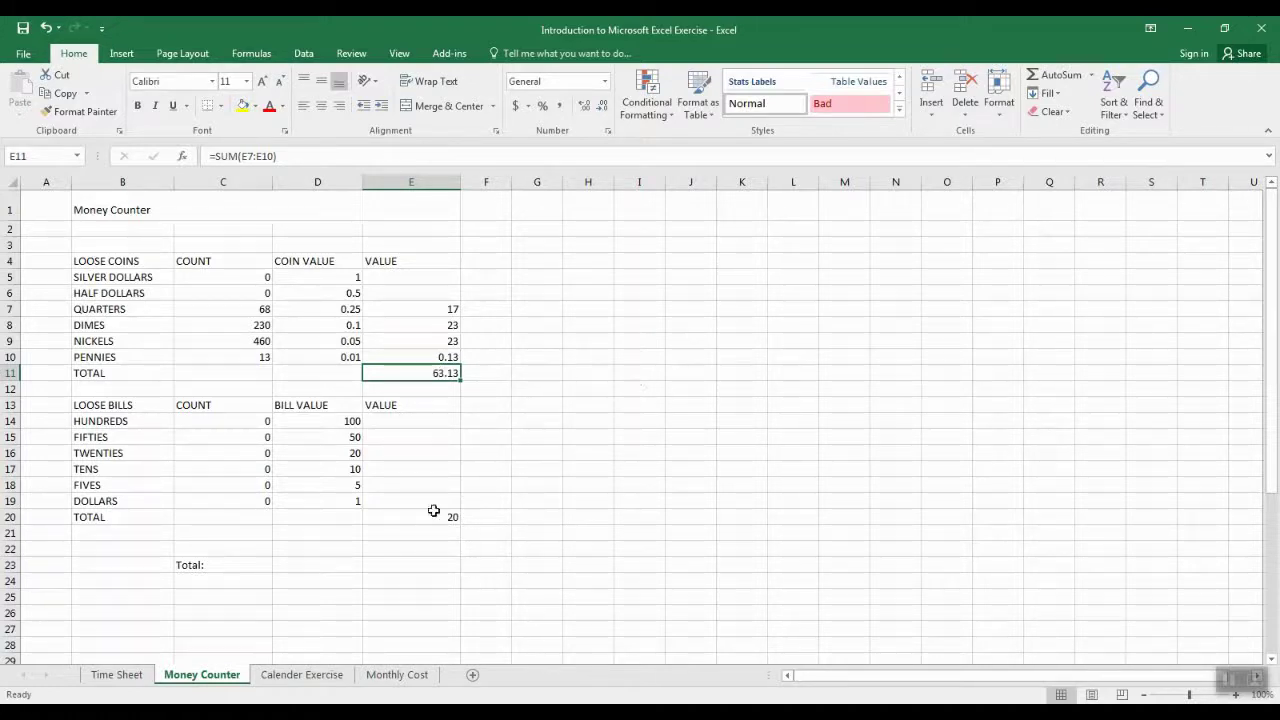
- Calculate the overall total in E23 with a SUM of the loose coins total E11 and the loose bills total E20
{"action": "left_click", "coordinate": [400, 568]}
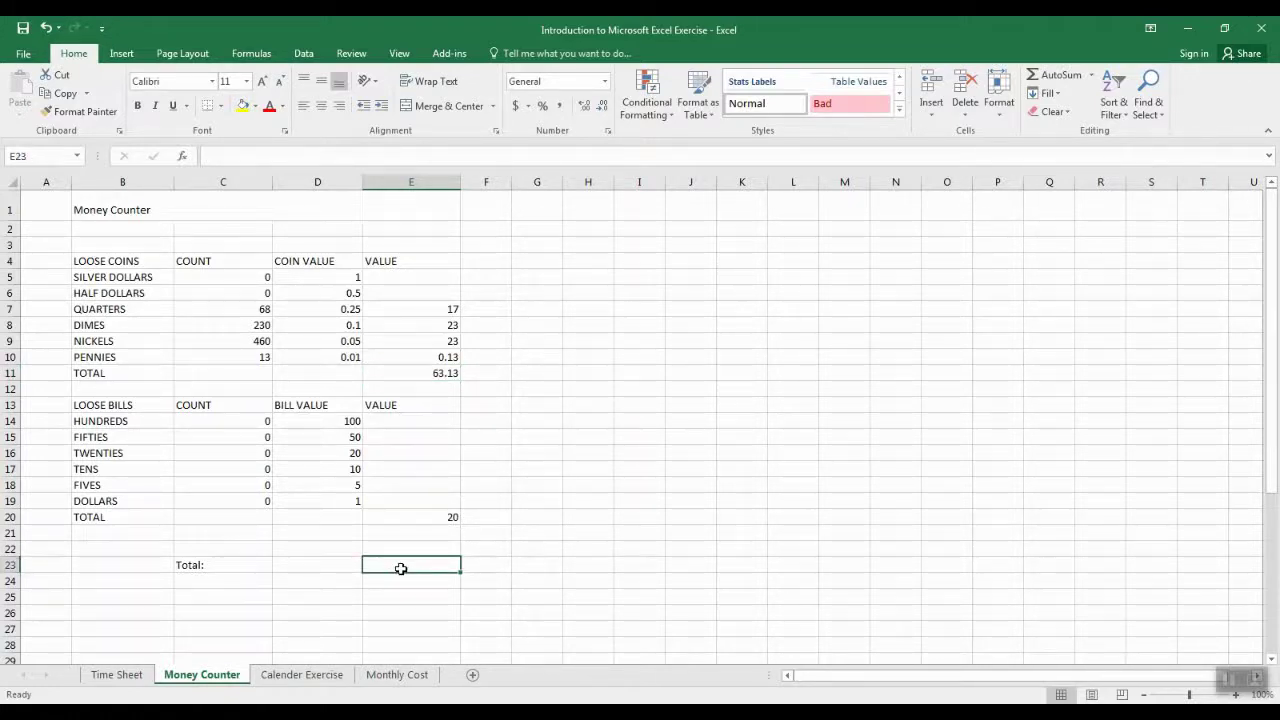
{"action": "left_click", "coordinate": [440, 374]}
{"action": "left_click", "coordinate": [438, 517]}
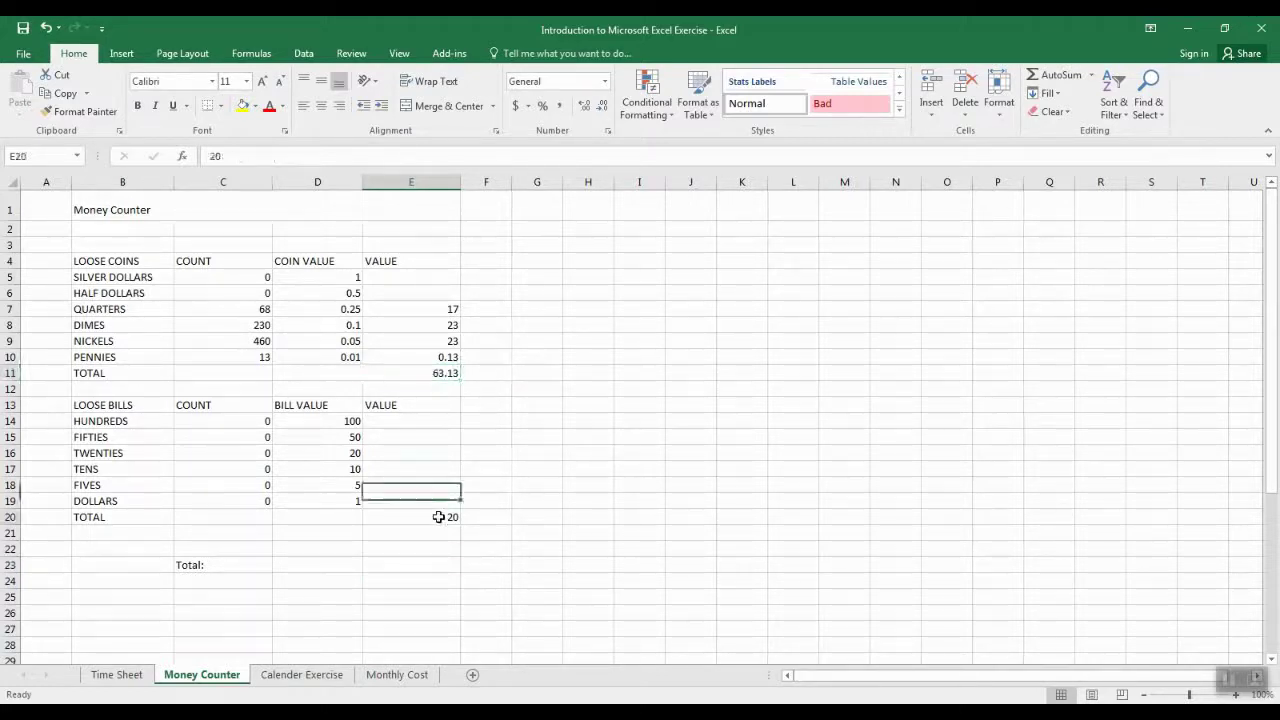
{"action": "left_click", "coordinate": [419, 568]}
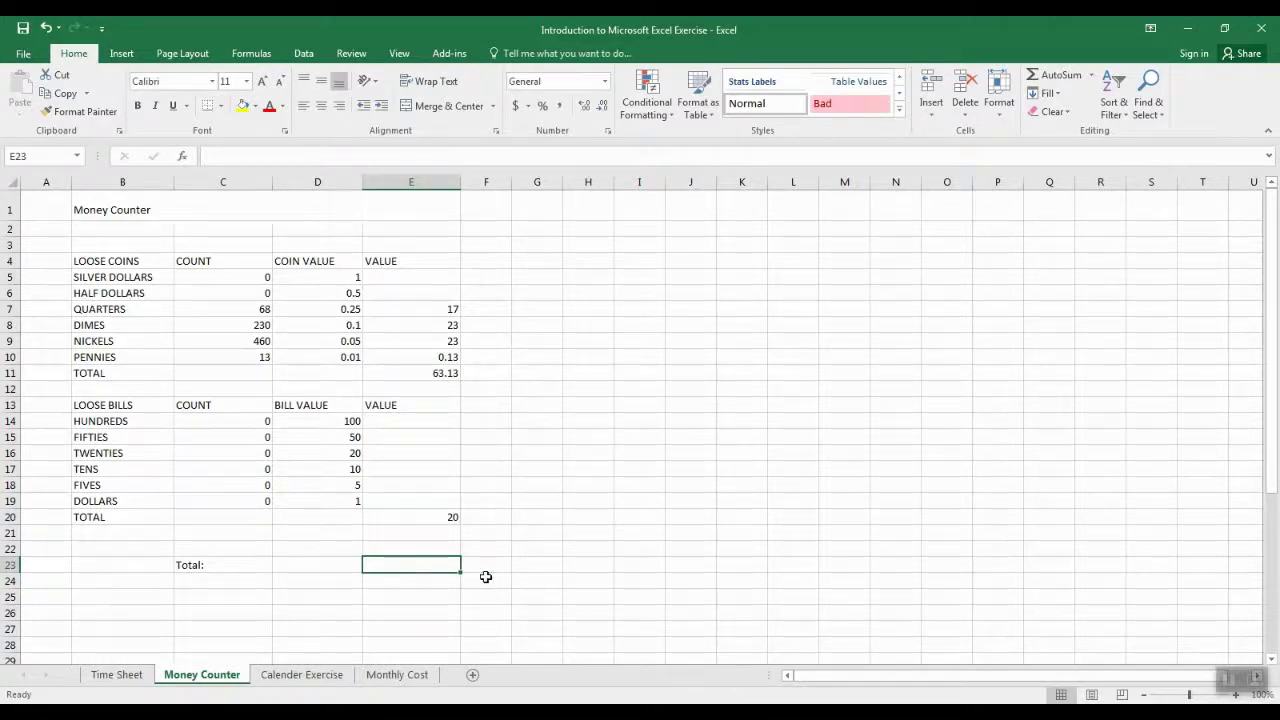
{"action": "left_click", "coordinate": [1092, 75]}
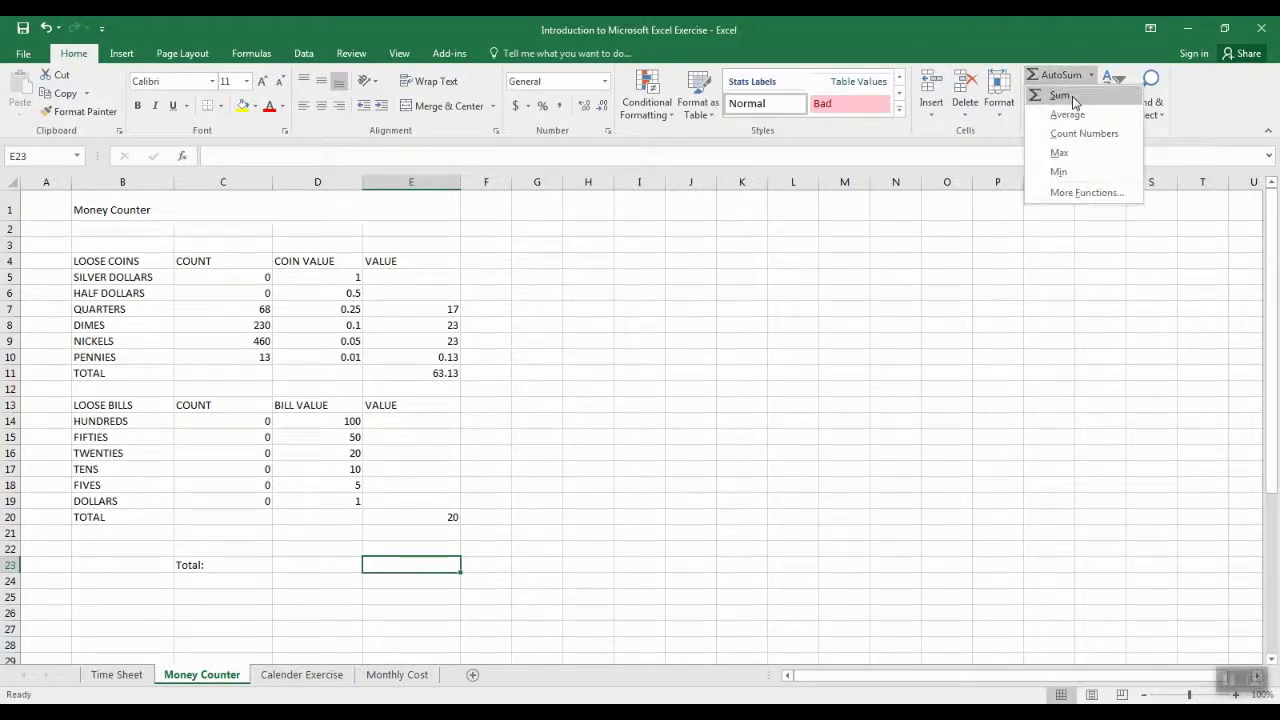
{"action": "left_click", "coordinate": [1073, 99]}
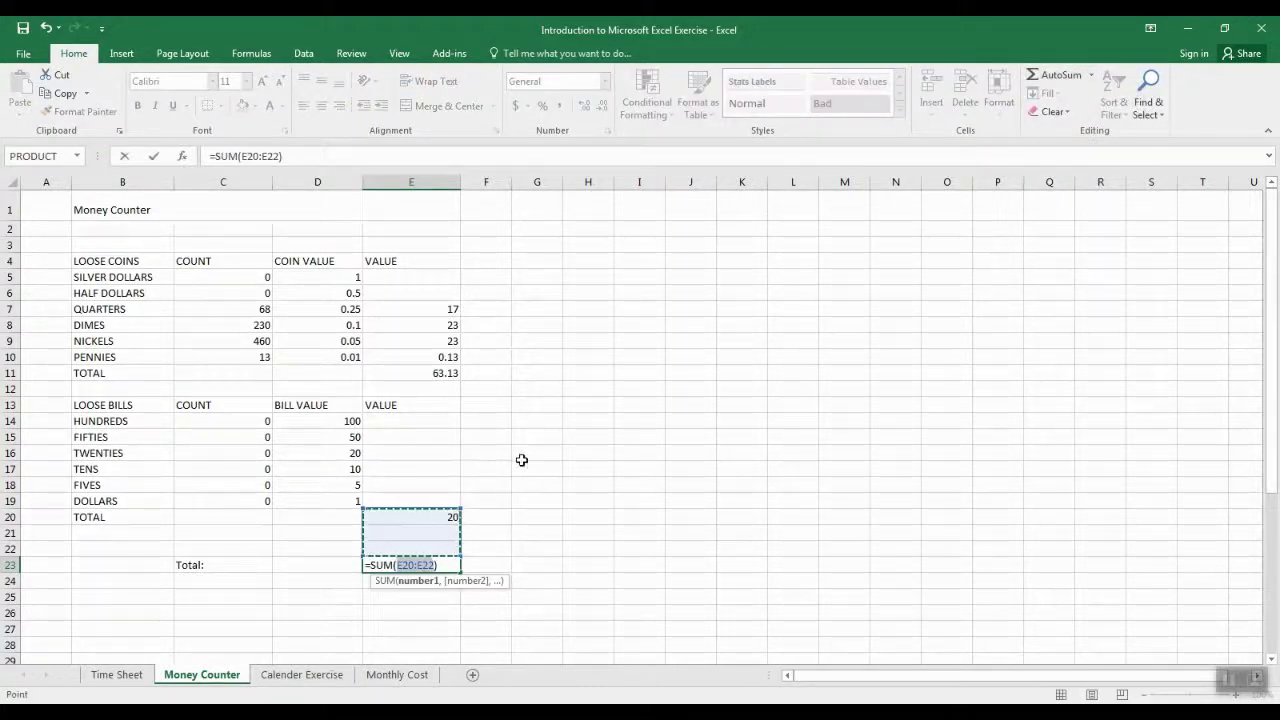
{"action": "left_click", "coordinate": [448, 373]}
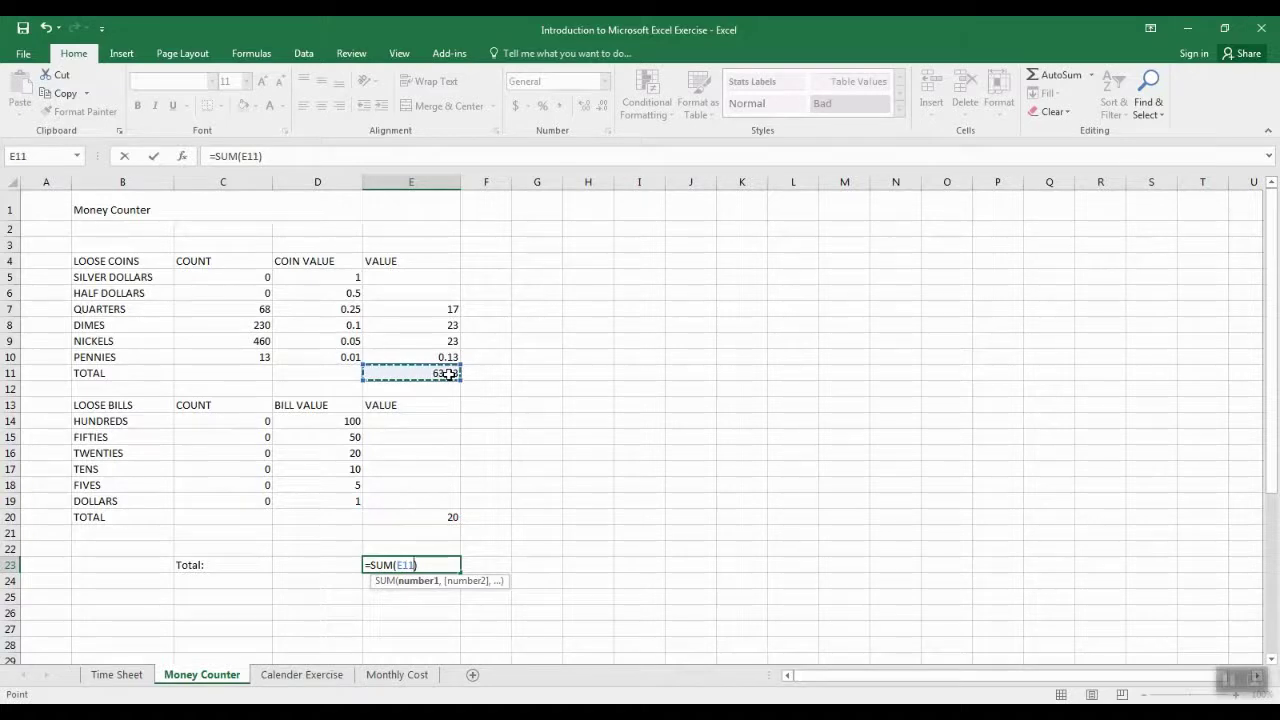
{"action": "type", "text": ","}
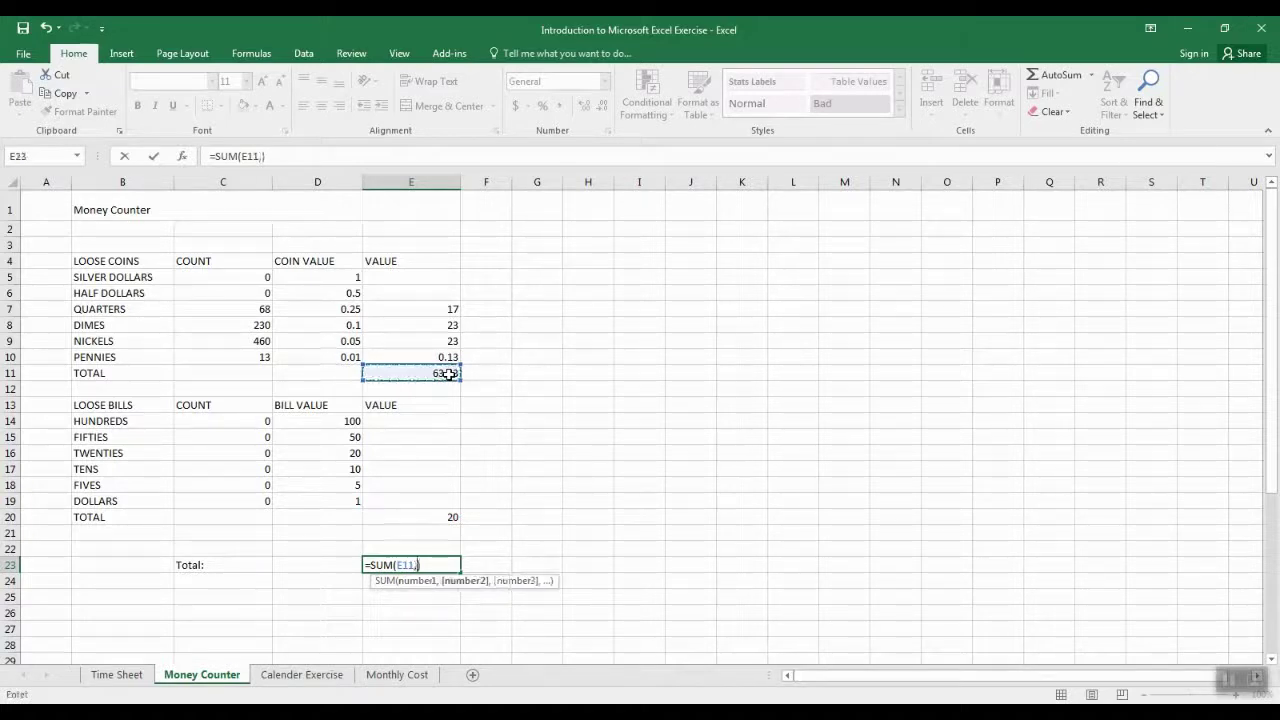
{"action": "left_click", "coordinate": [425, 520]}
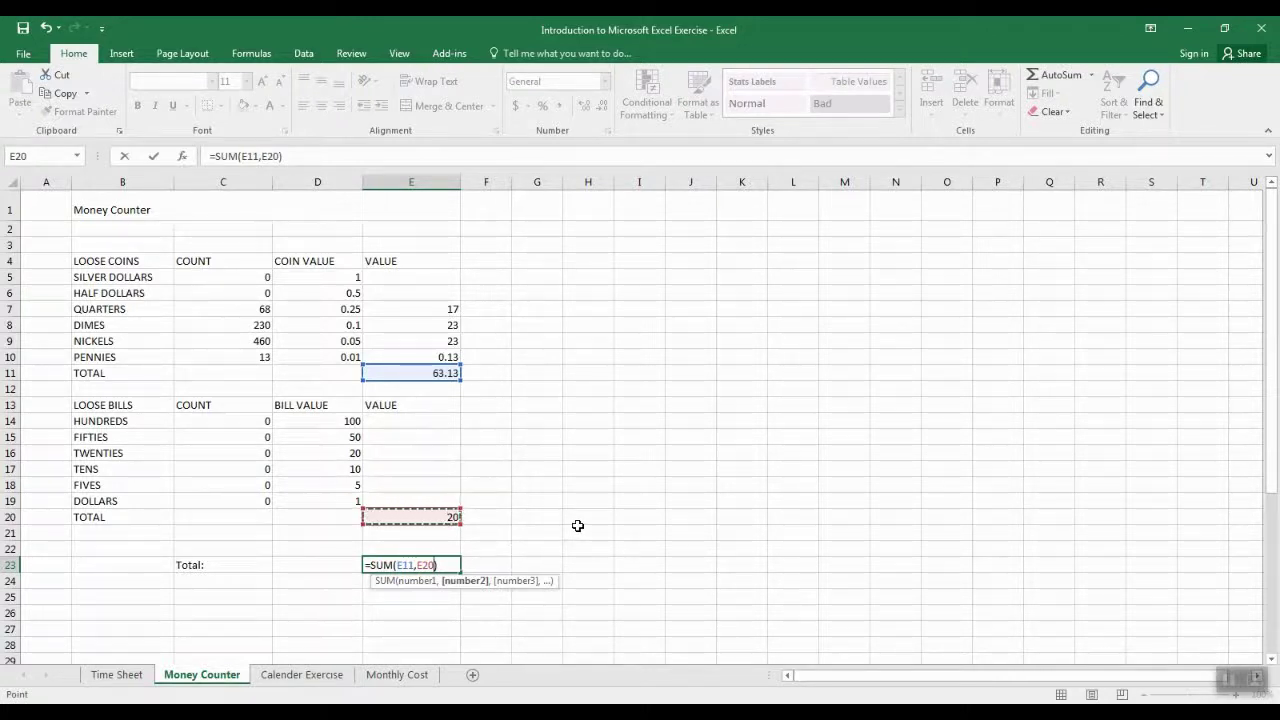
{"action": "key", "text": "Return"}
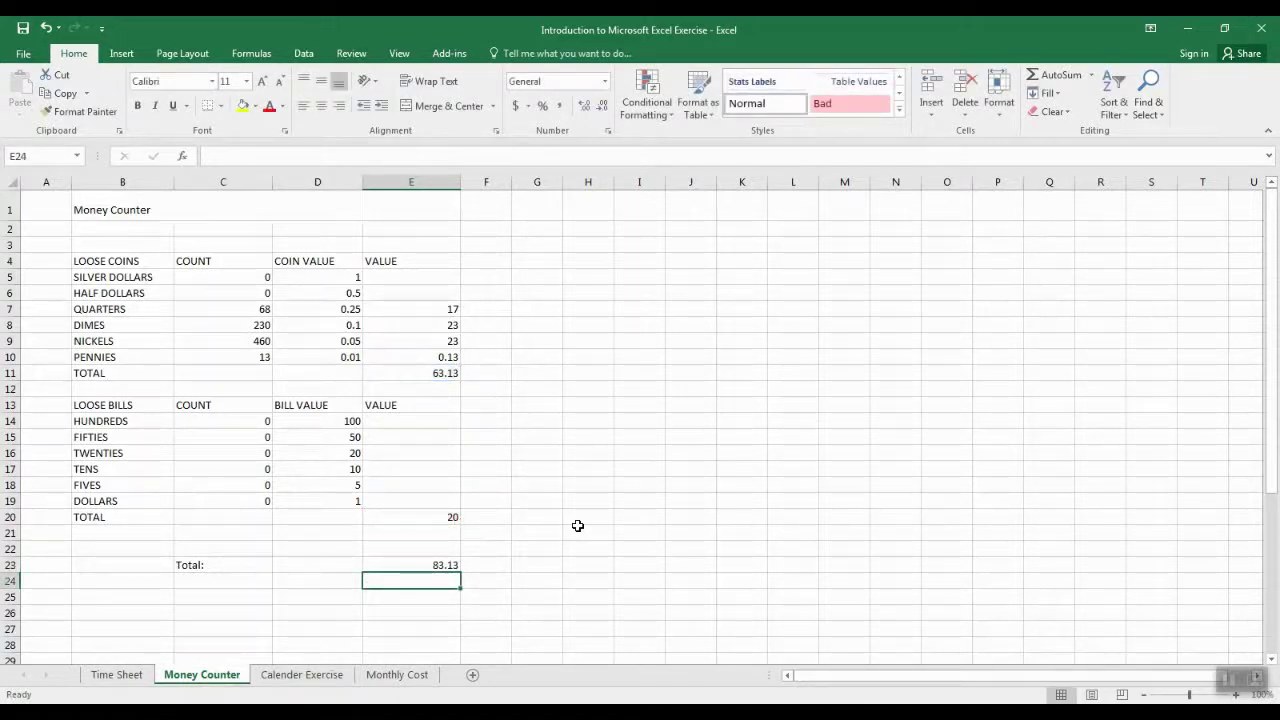
- On the Monthly Cost sheet, add up Chicago's January to June costs in C5:H5 with AutoSum to fill I5
{"action": "left_click", "coordinate": [390, 678]}
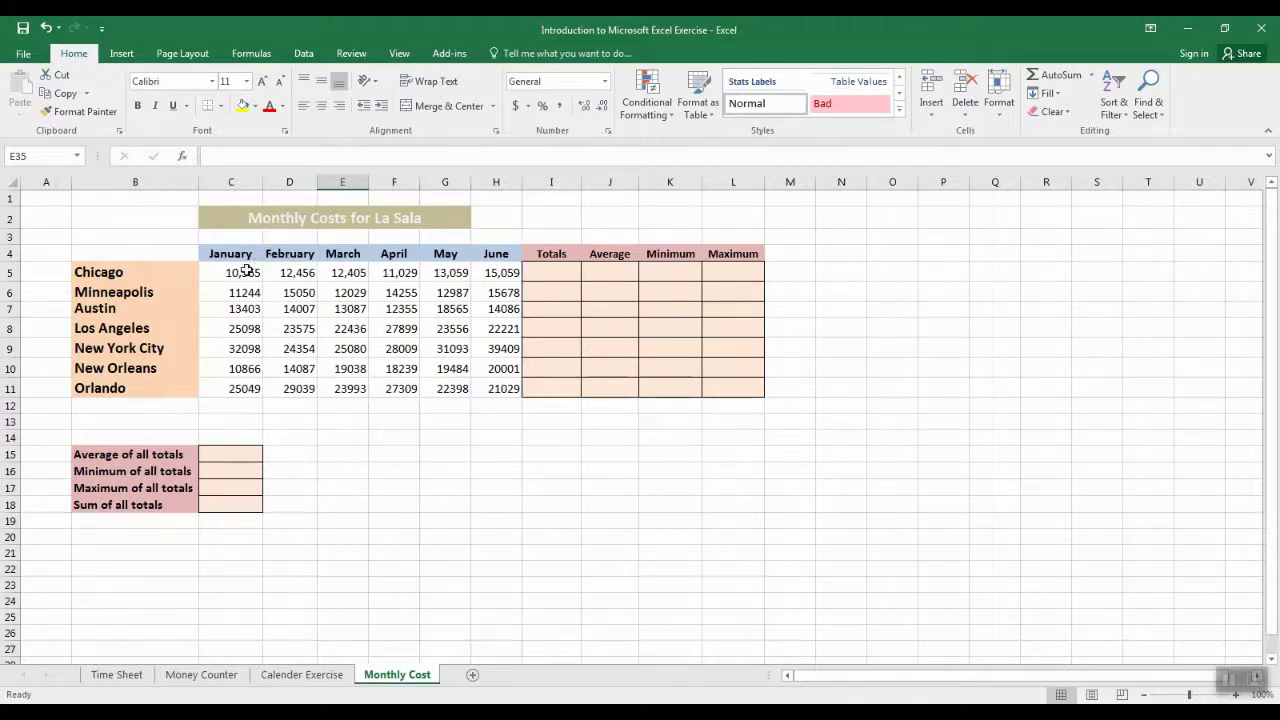
{"action": "left_click_drag", "start_coordinate": [241, 273], "coordinate": [503, 271]}
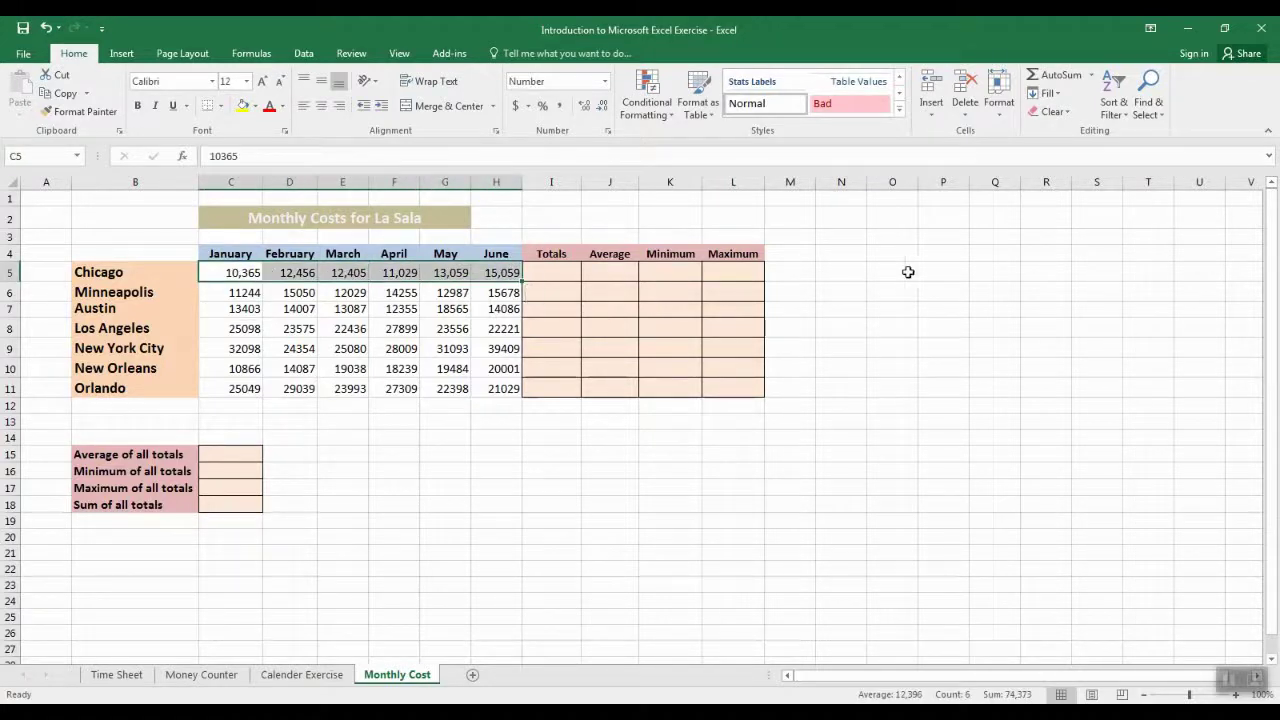
{"action": "left_click", "coordinate": [1057, 80]}
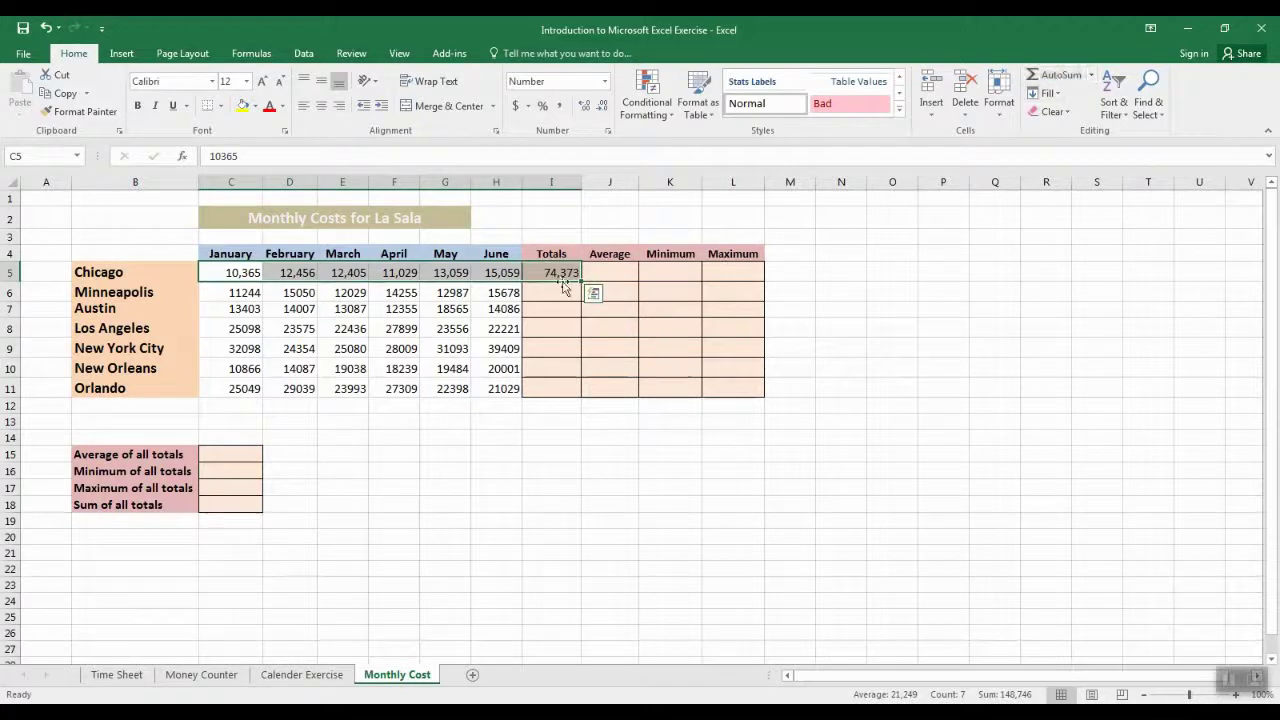
- Fill the Totals formula from I5 down to Orlando in I11 and check the formula in each city's row
{"action": "left_click", "coordinate": [558, 272]}
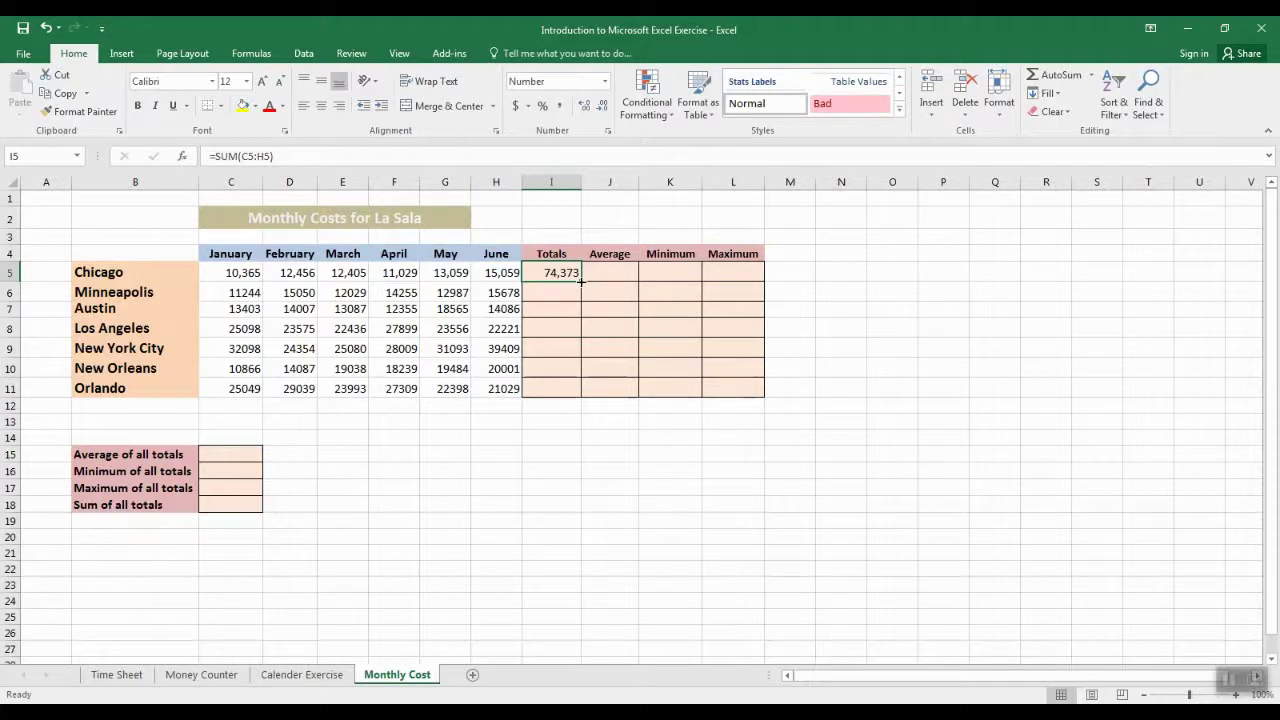
{"action": "left_click_drag", "start_coordinate": [580, 283], "coordinate": [578, 400]}
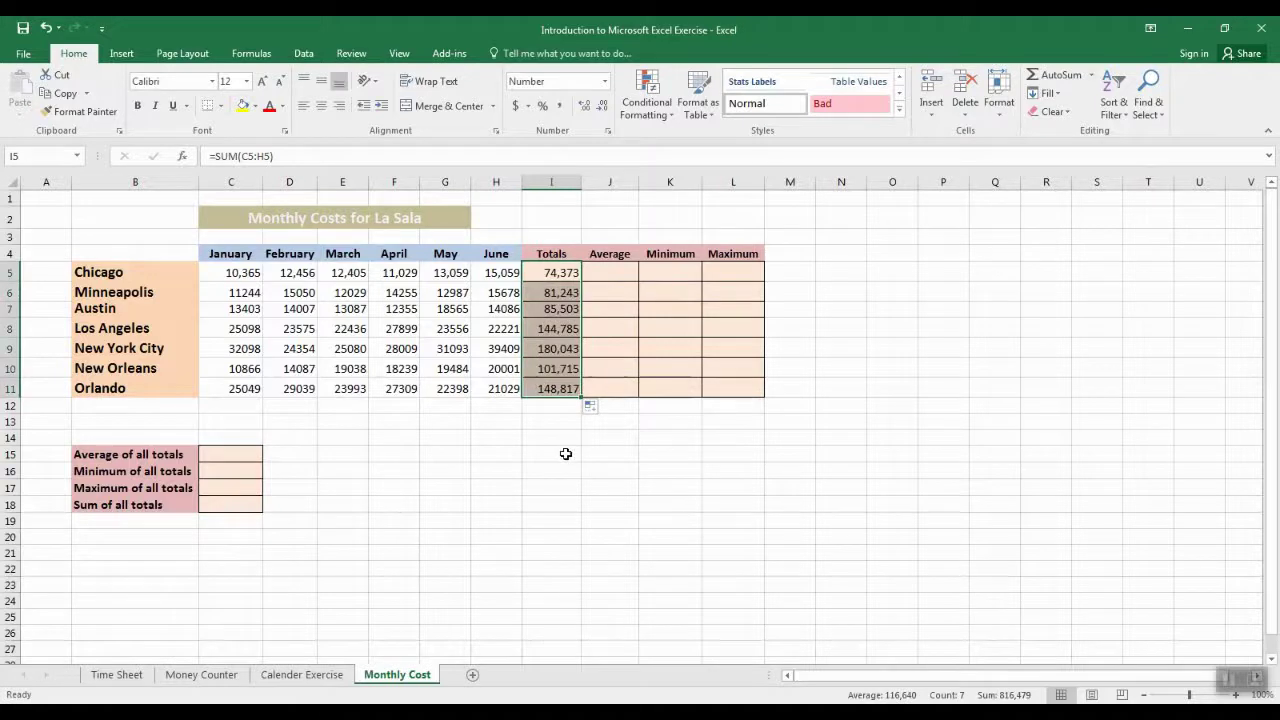
{"action": "left_click", "coordinate": [550, 292]}
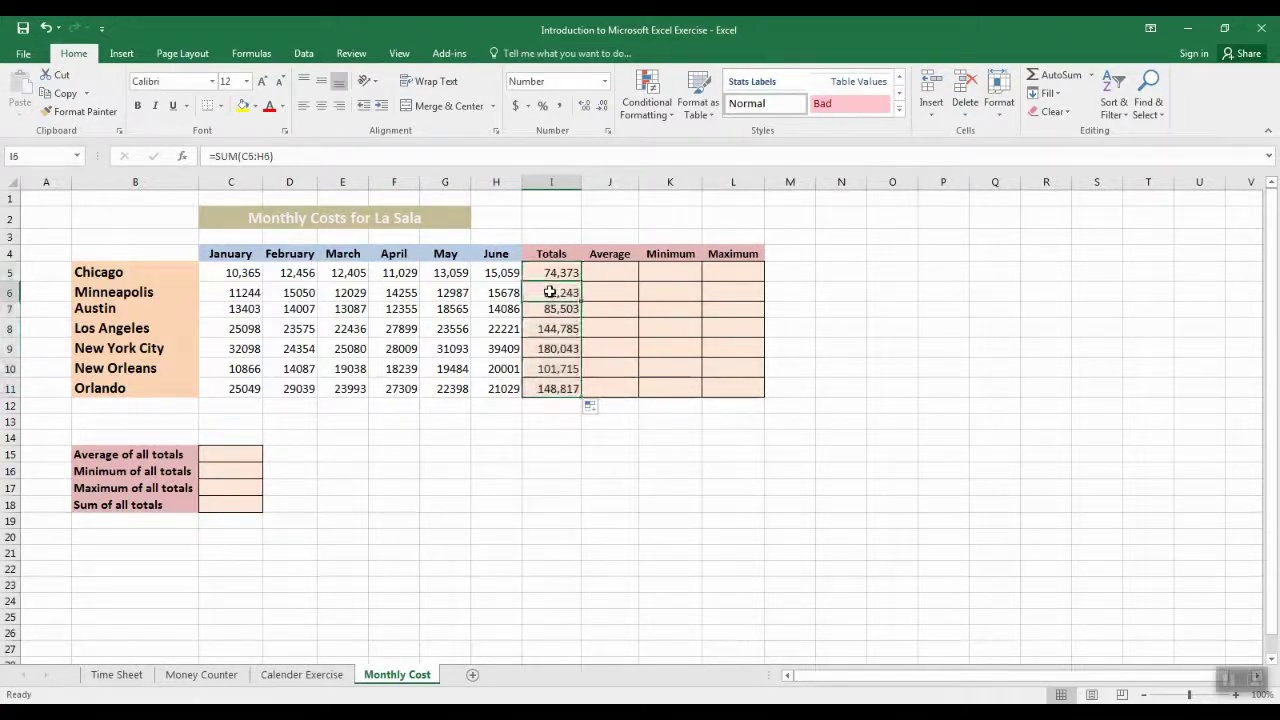
{"action": "left_click", "coordinate": [550, 308]}
{"action": "left_click", "coordinate": [549, 328]}
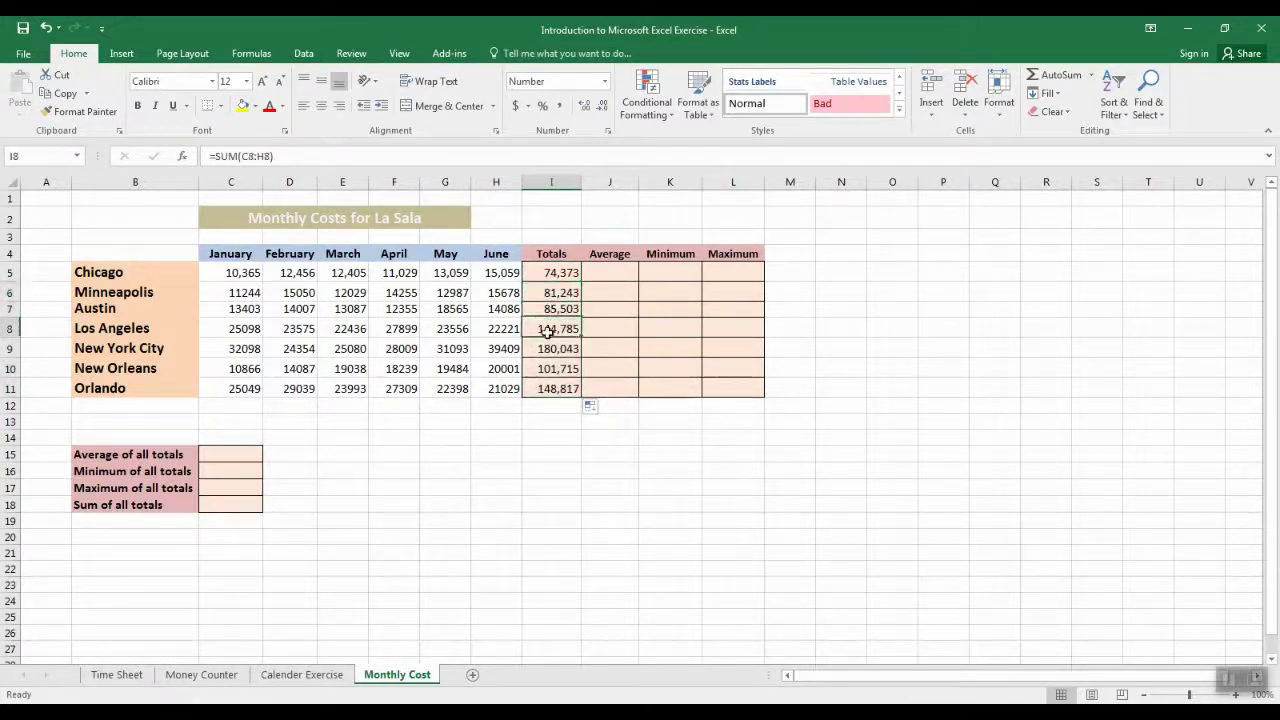
{"action": "left_click", "coordinate": [548, 349]}
{"action": "left_click", "coordinate": [548, 369]}
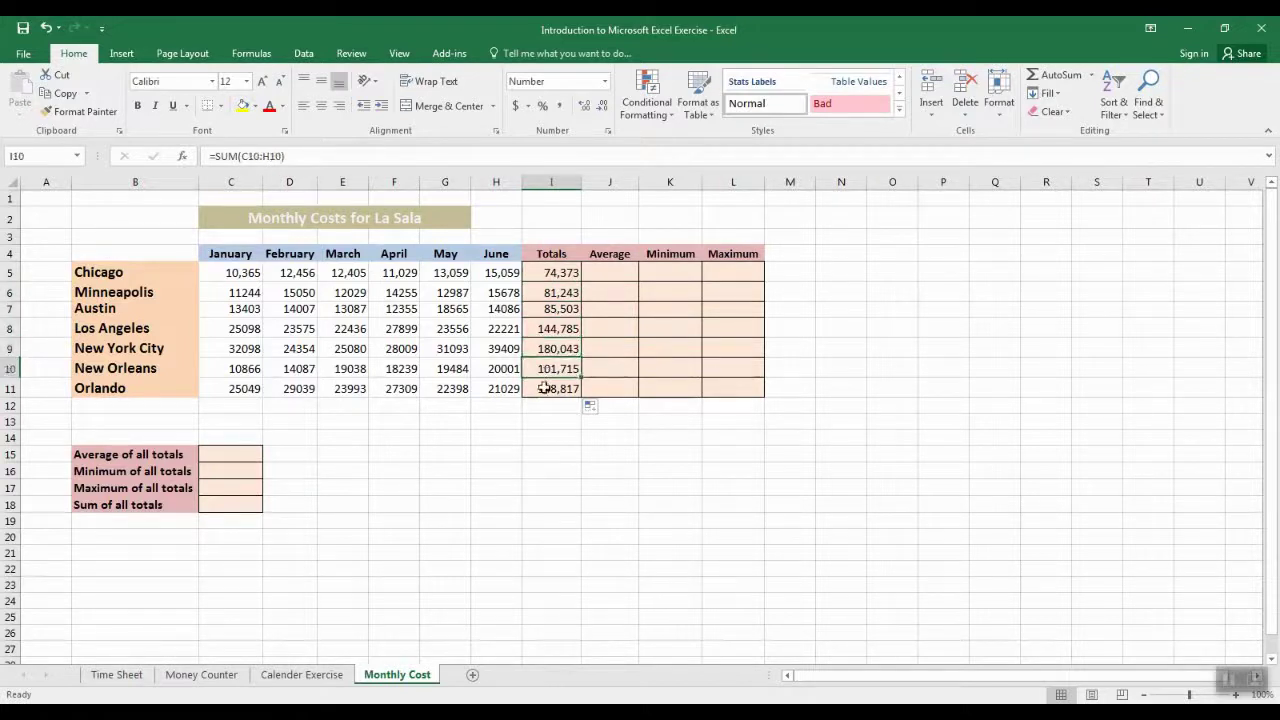
{"action": "left_click", "coordinate": [543, 388]}
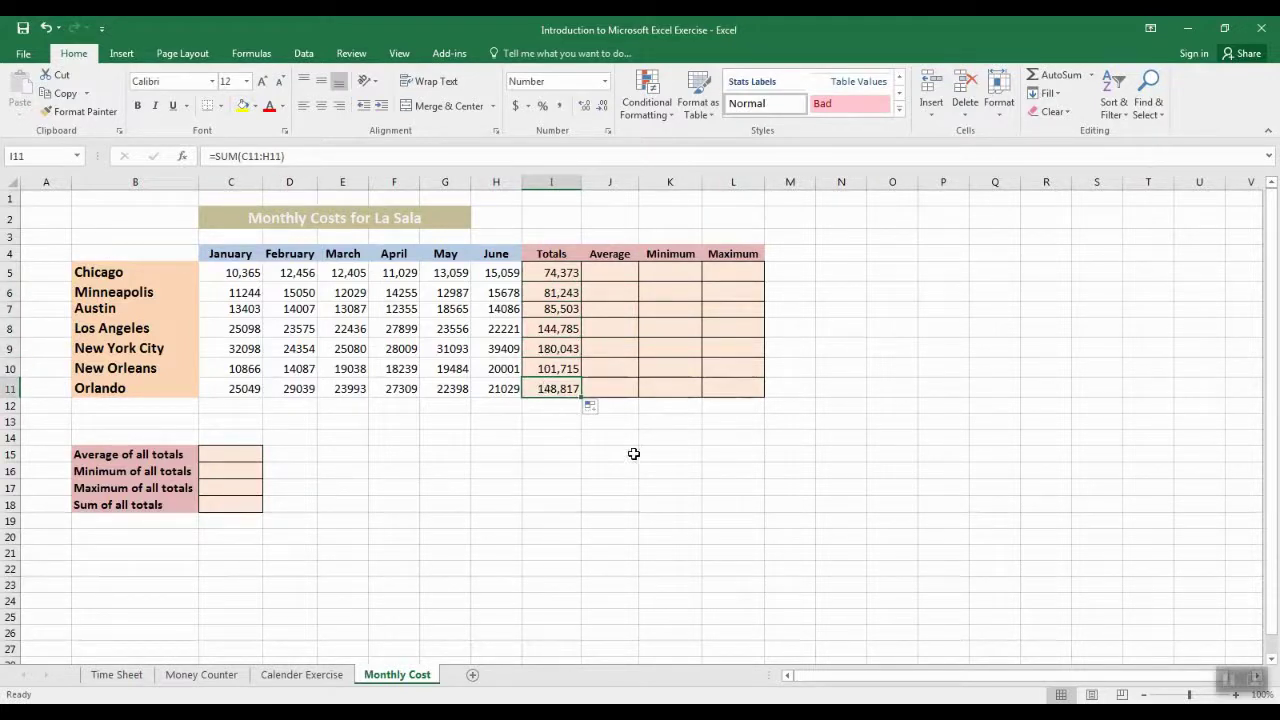
- Calculate Chicago's average cost in J5 with the AVERAGE function over C5:H5
{"action": "left_click", "coordinate": [619, 279]}
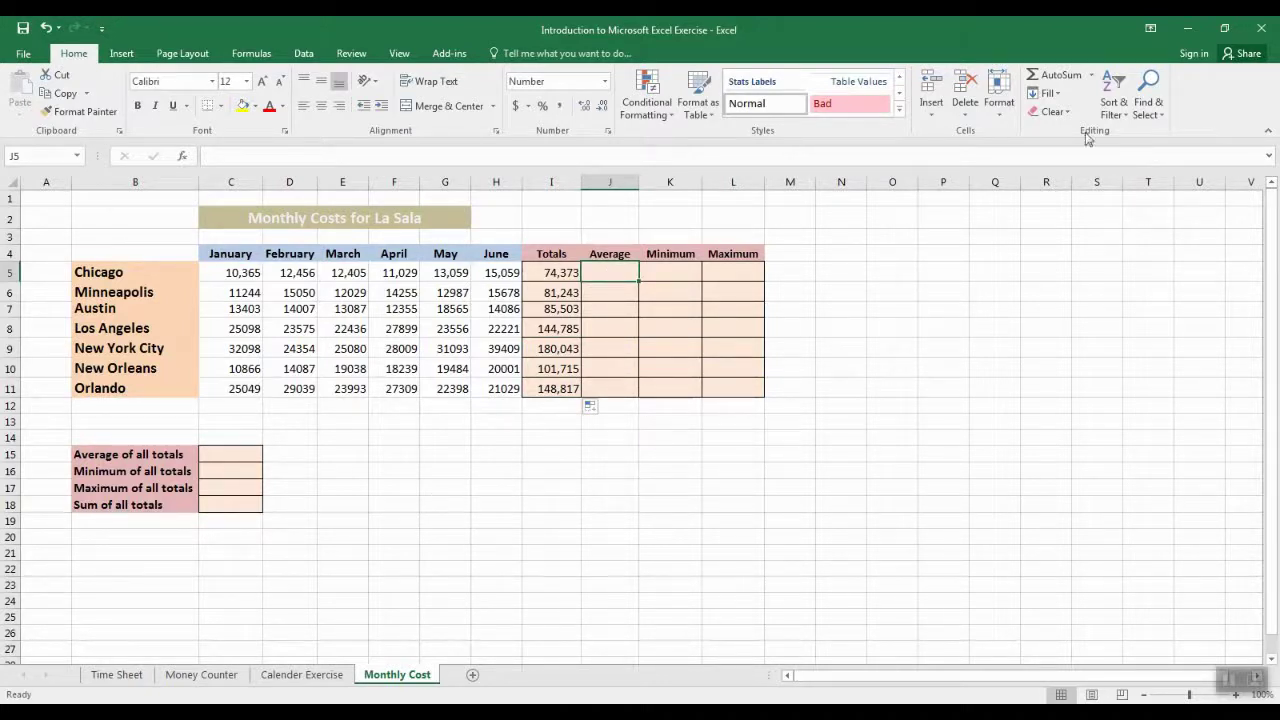
{"action": "left_click", "coordinate": [1091, 75]}
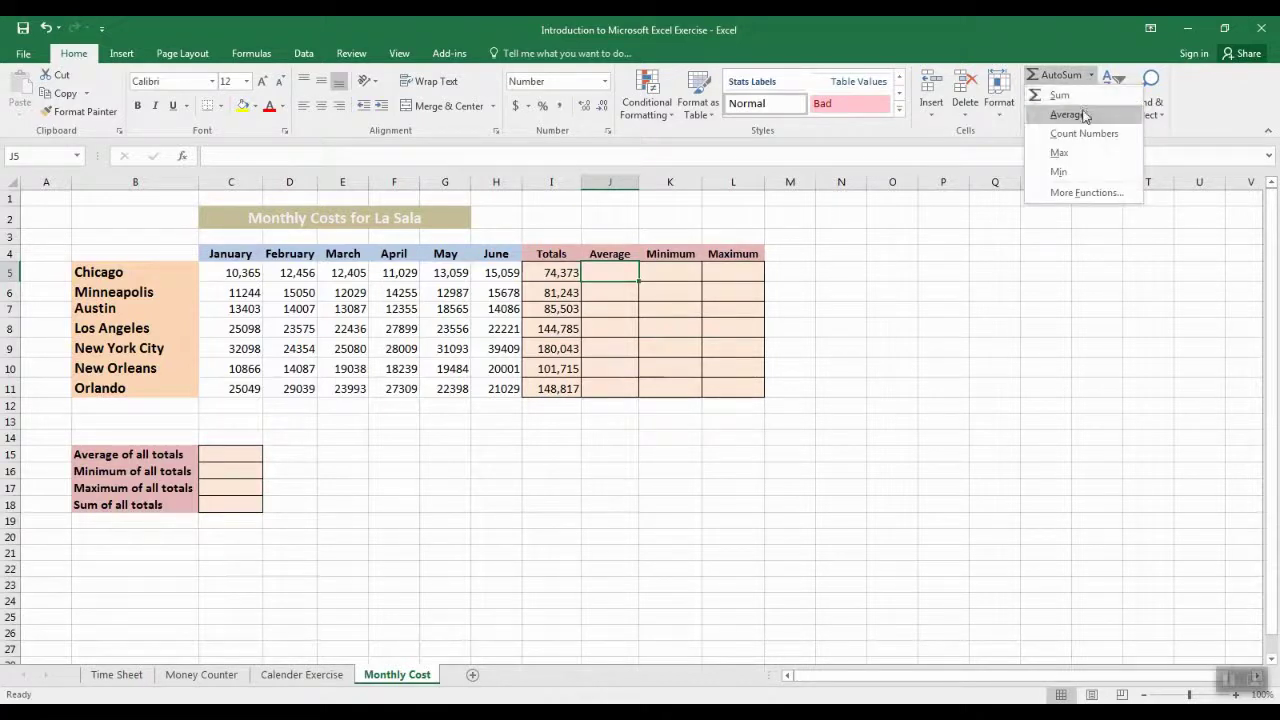
{"action": "left_click", "coordinate": [1085, 116]}
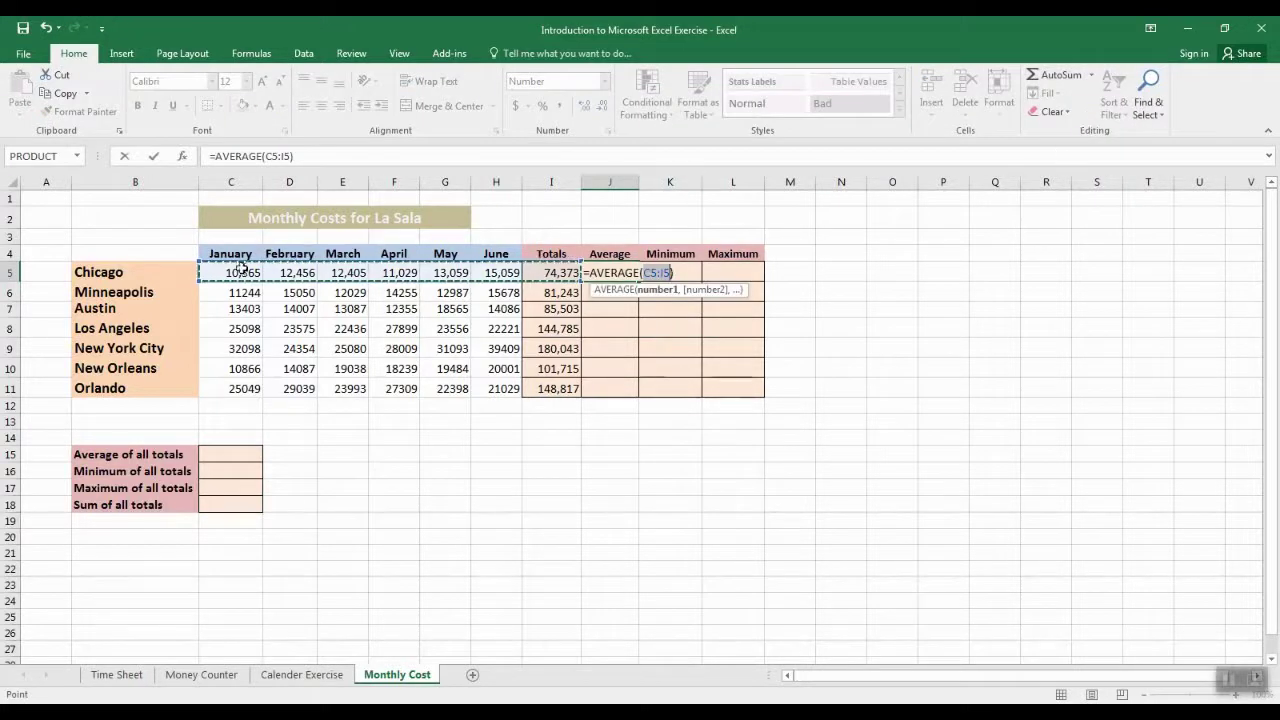
{"action": "left_click_drag", "start_coordinate": [230, 272], "coordinate": [503, 264]}
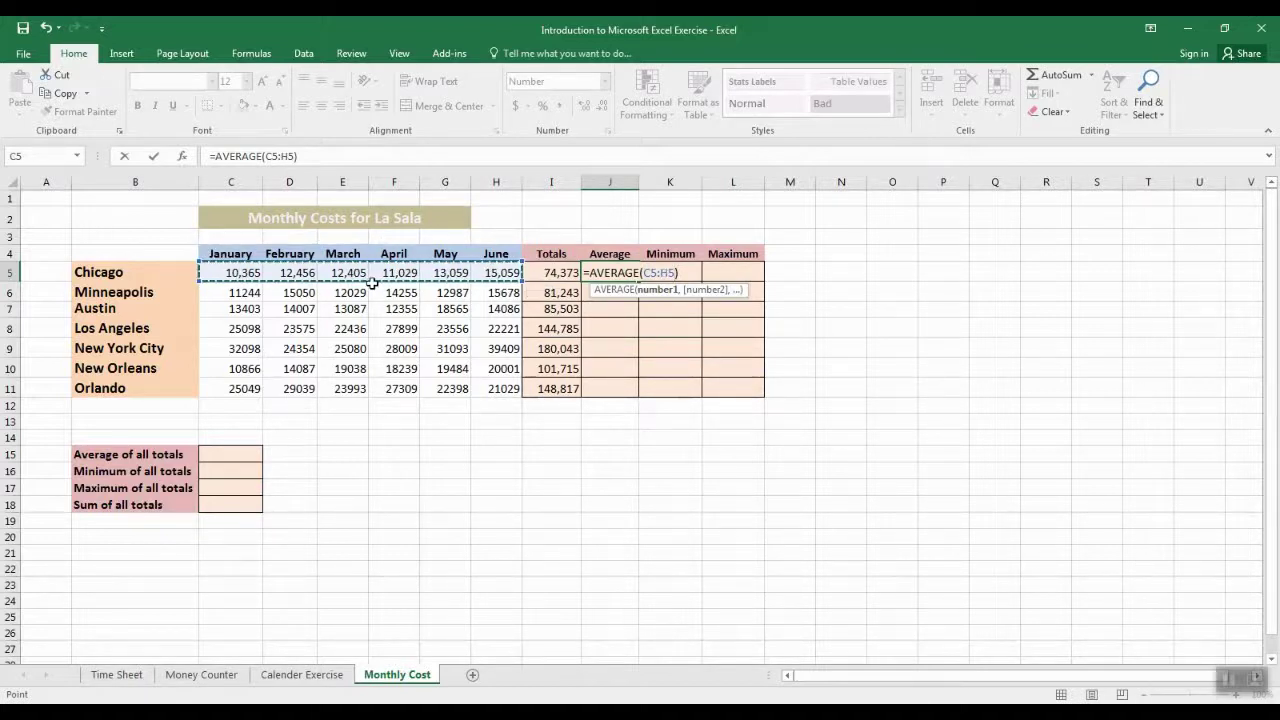
{"action": "key", "text": "Return"}
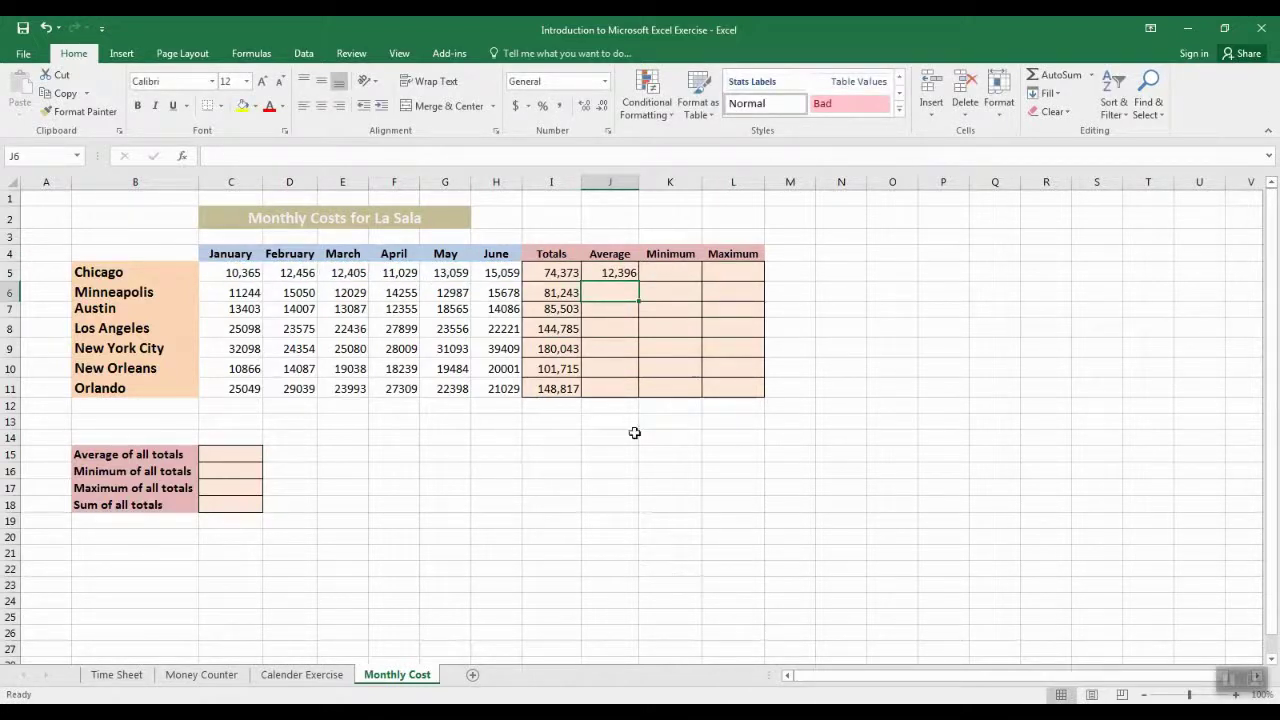
- Find Chicago's minimum monthly cost in K5 with the MIN function over C5:H5
{"action": "left_click", "coordinate": [670, 272]}
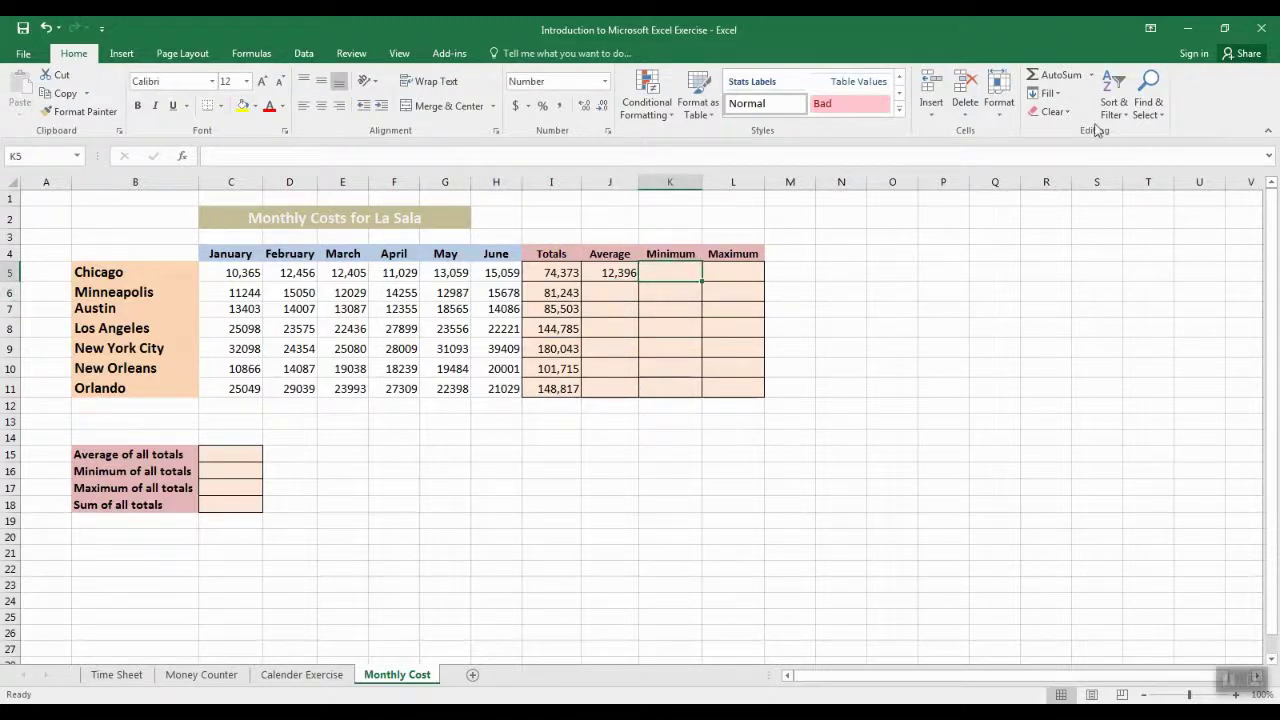
{"action": "left_click", "coordinate": [1091, 75]}
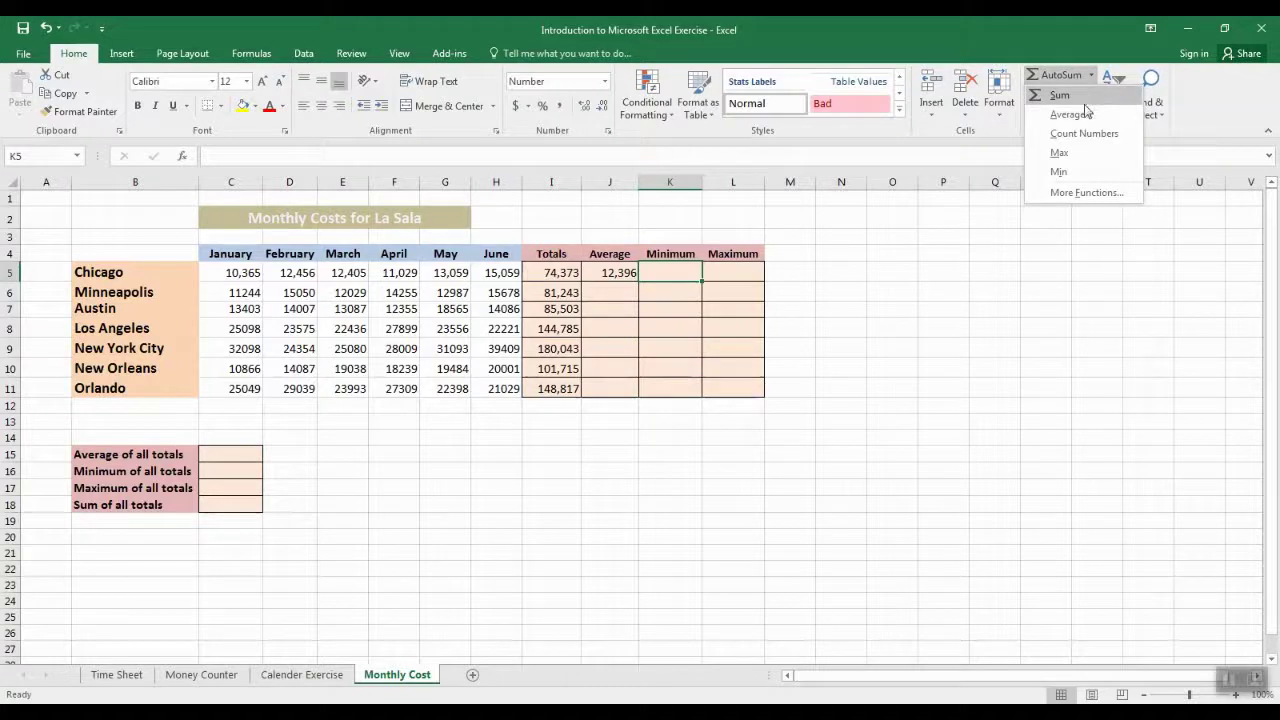
{"action": "left_click", "coordinate": [1060, 171]}
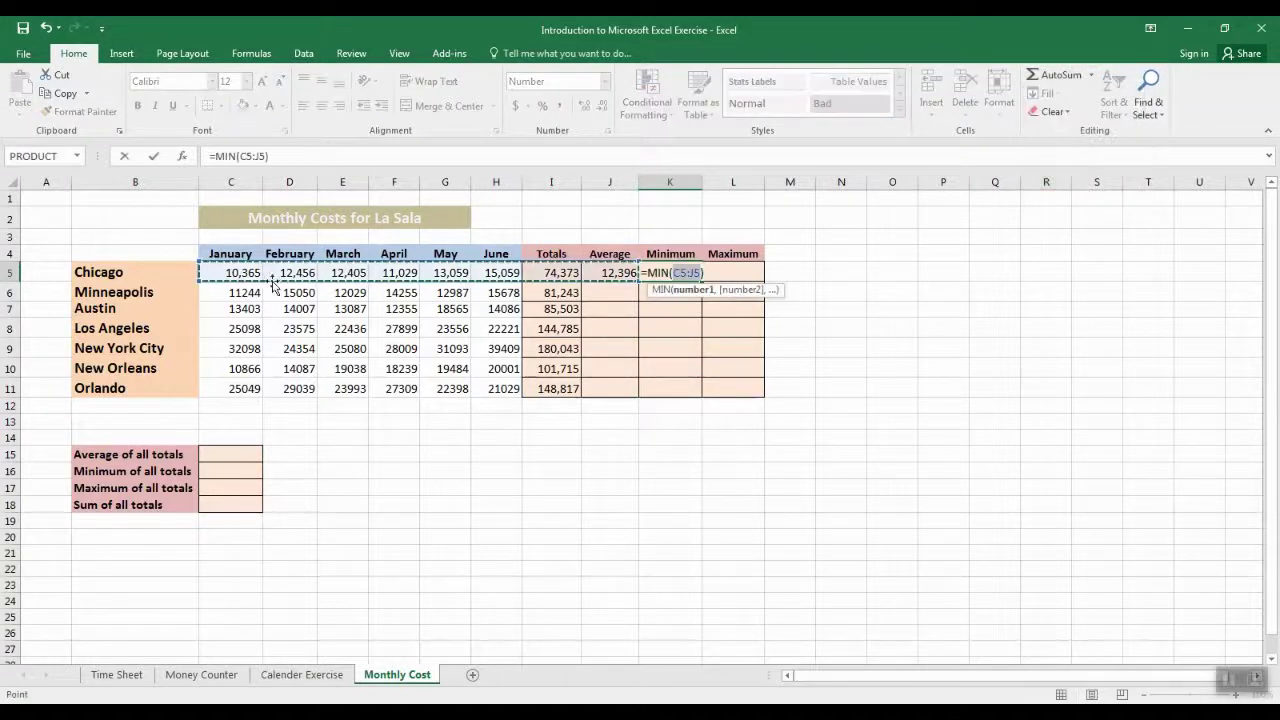
{"action": "left_click_drag", "start_coordinate": [234, 274], "coordinate": [500, 274]}
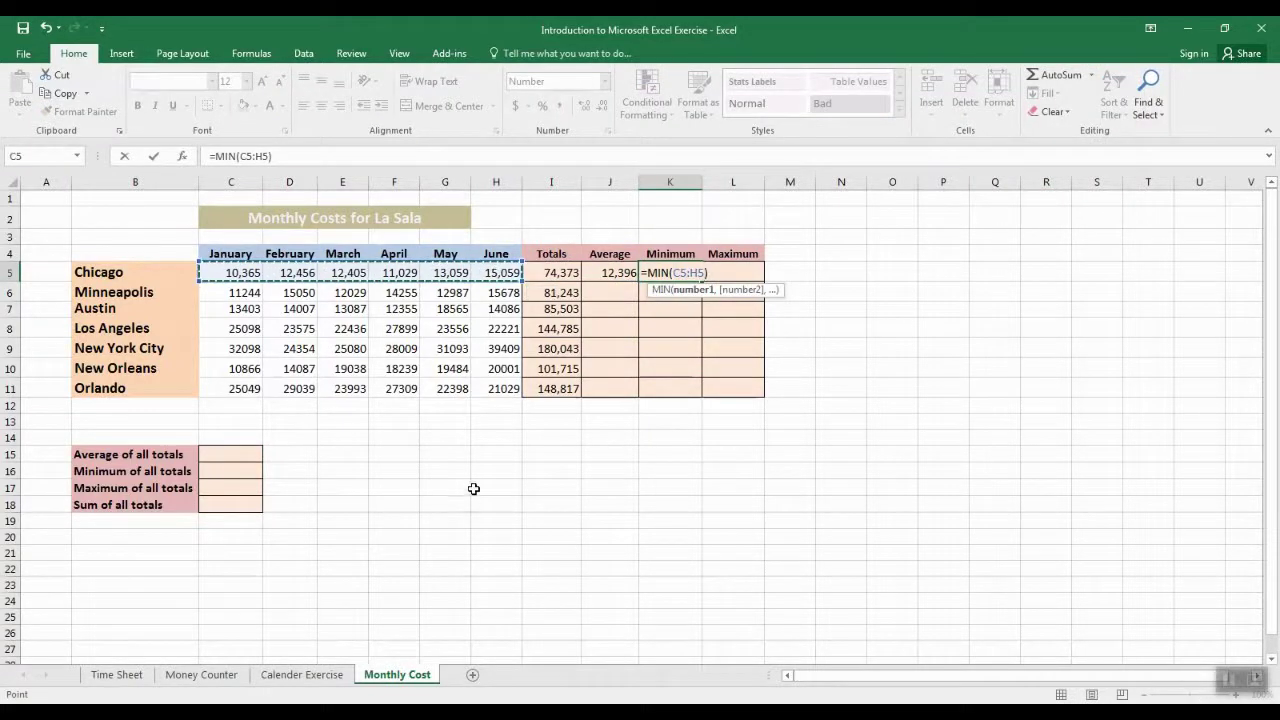
{"action": "key", "text": "Return"}
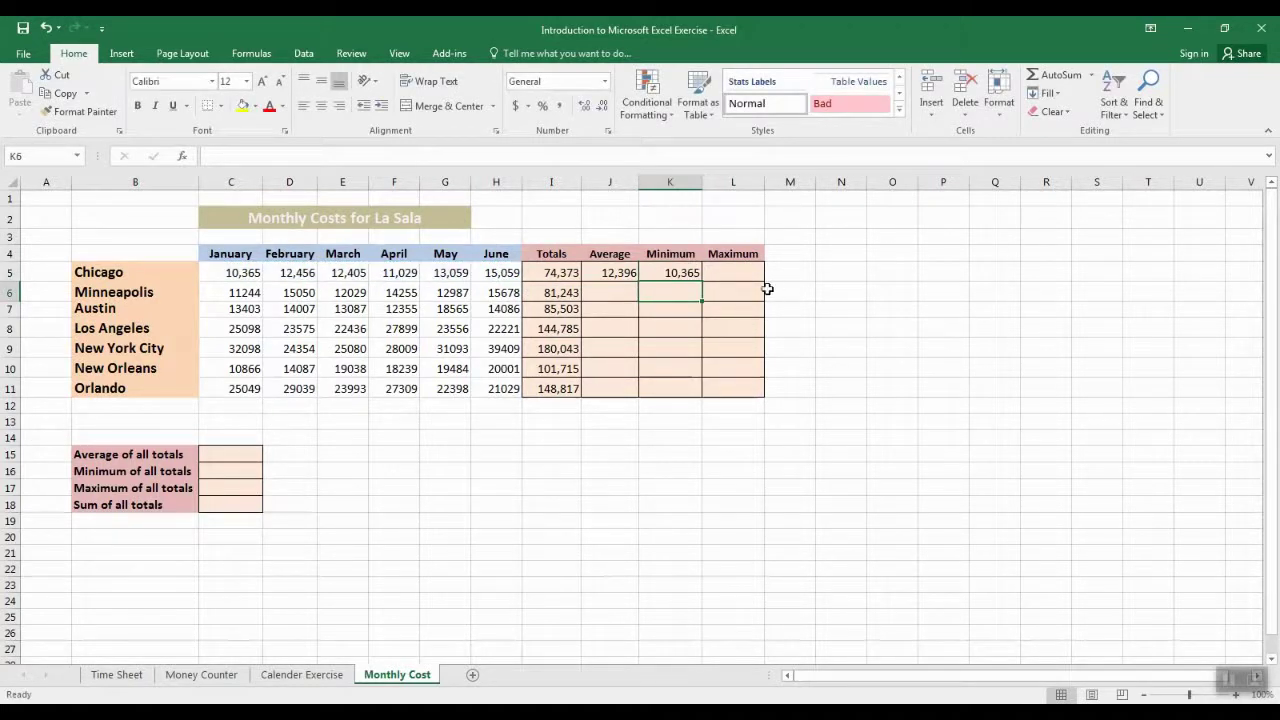
- Find Chicago's maximum monthly cost in L5 with the MAX function over C5:H5
{"action": "left_click", "coordinate": [741, 272]}
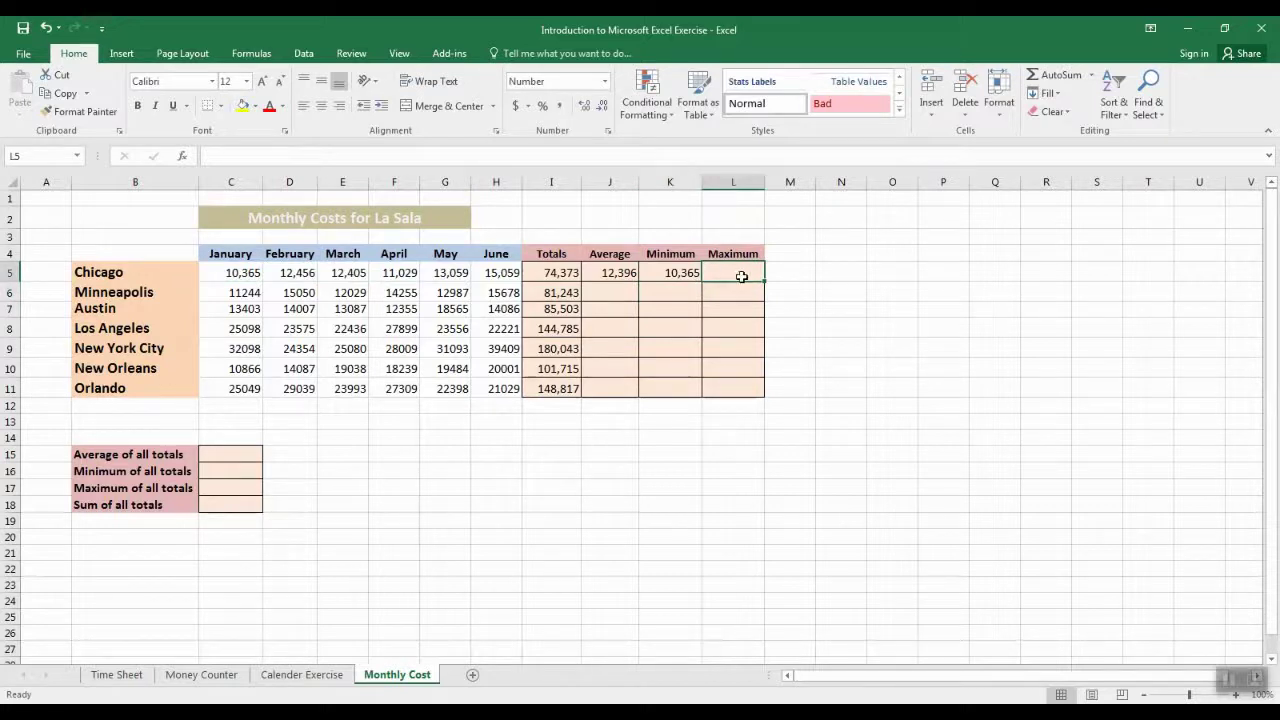
{"action": "left_click", "coordinate": [1092, 76]}
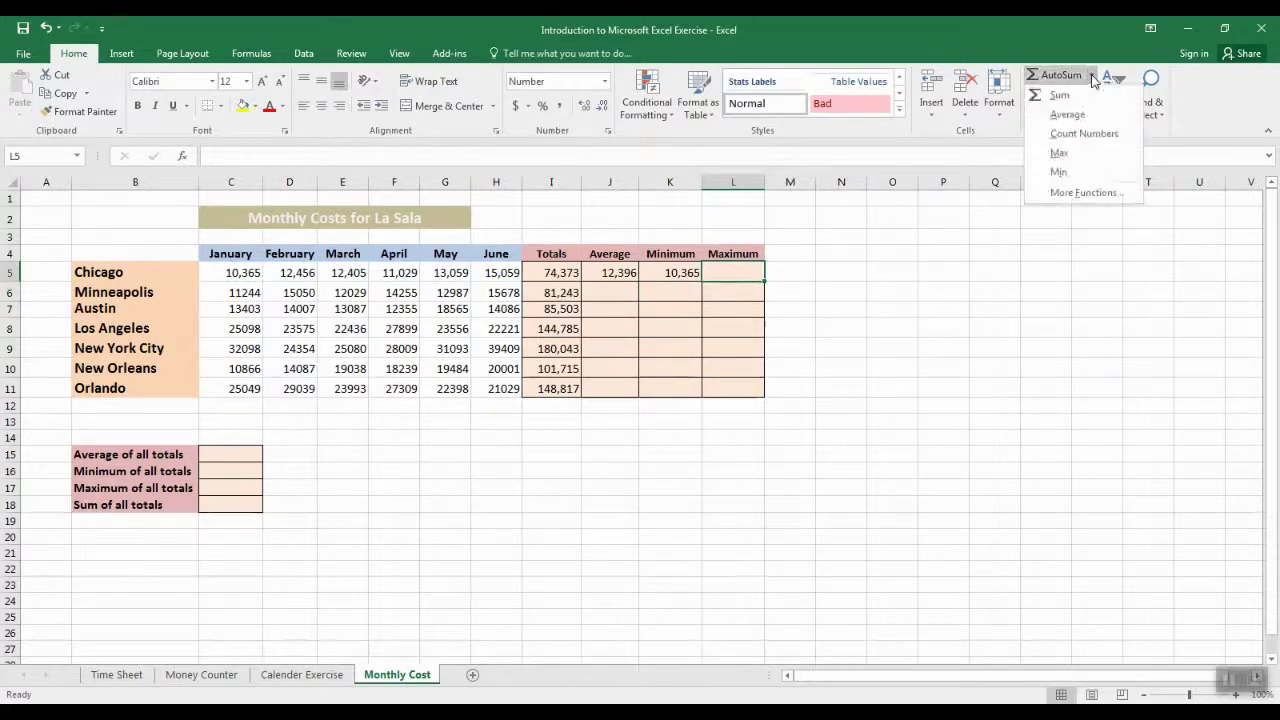
{"action": "left_click", "coordinate": [1060, 152]}
{"action": "left_click_drag", "start_coordinate": [214, 271], "coordinate": [491, 266]}
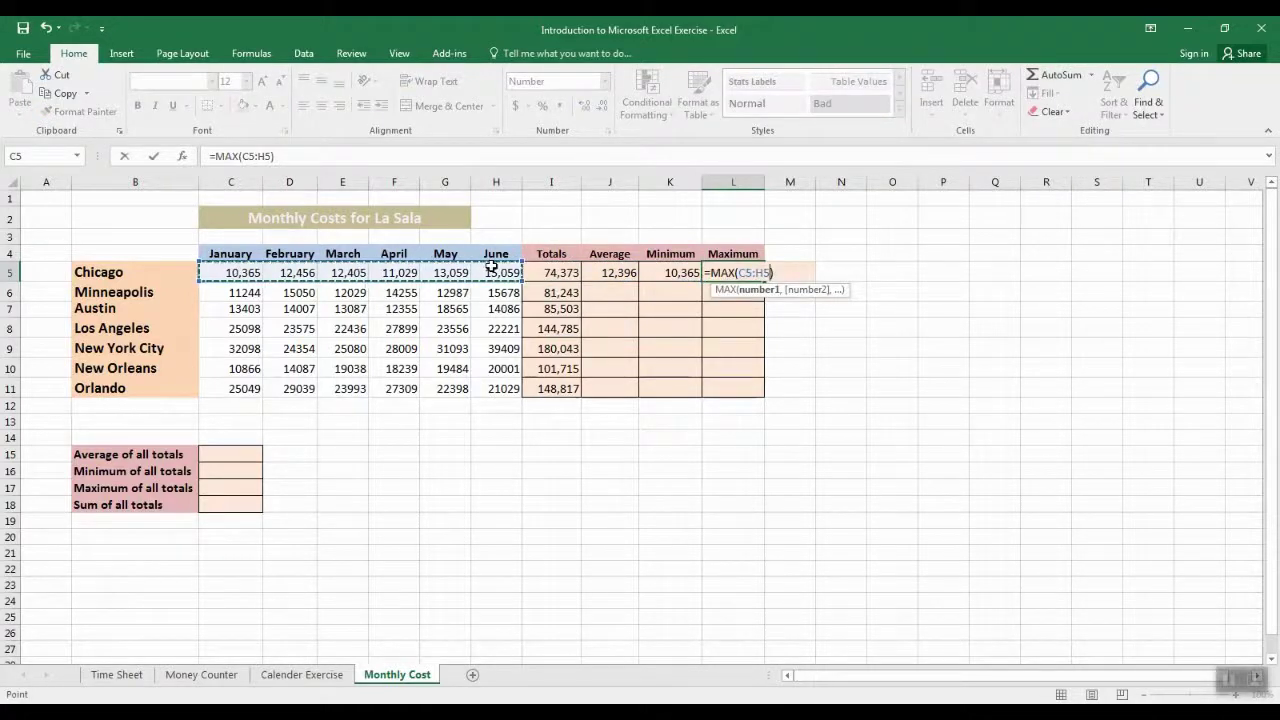
{"action": "key", "text": "Return"}
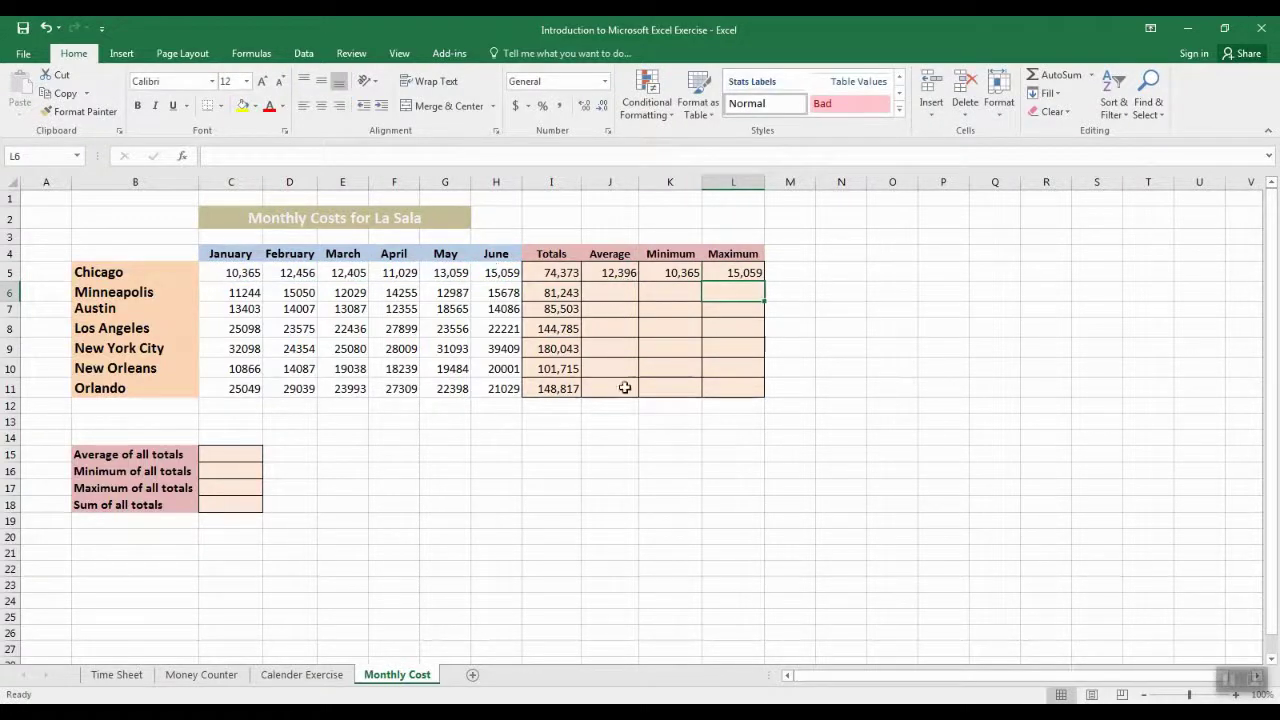
- Fill the Average formula from J5 down to J11 and check one of the copied formulas
{"action": "left_click", "coordinate": [620, 272]}
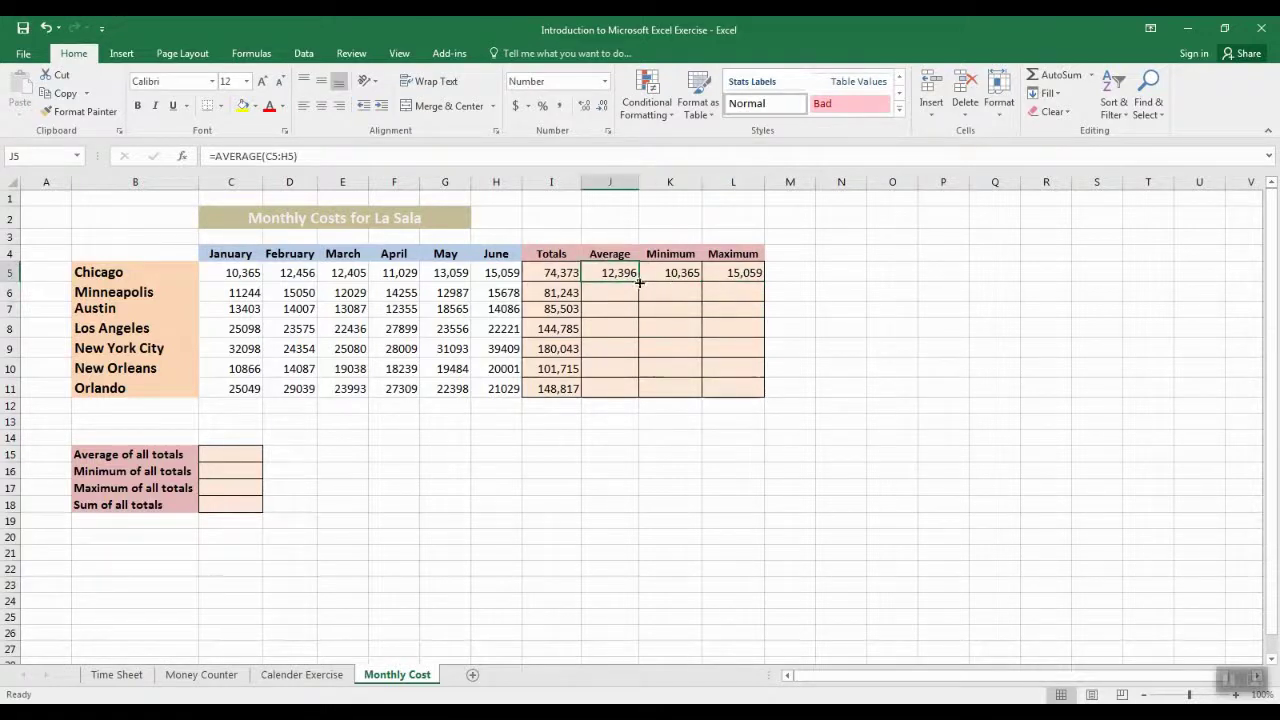
{"action": "left_click_drag", "start_coordinate": [639, 283], "coordinate": [636, 390]}
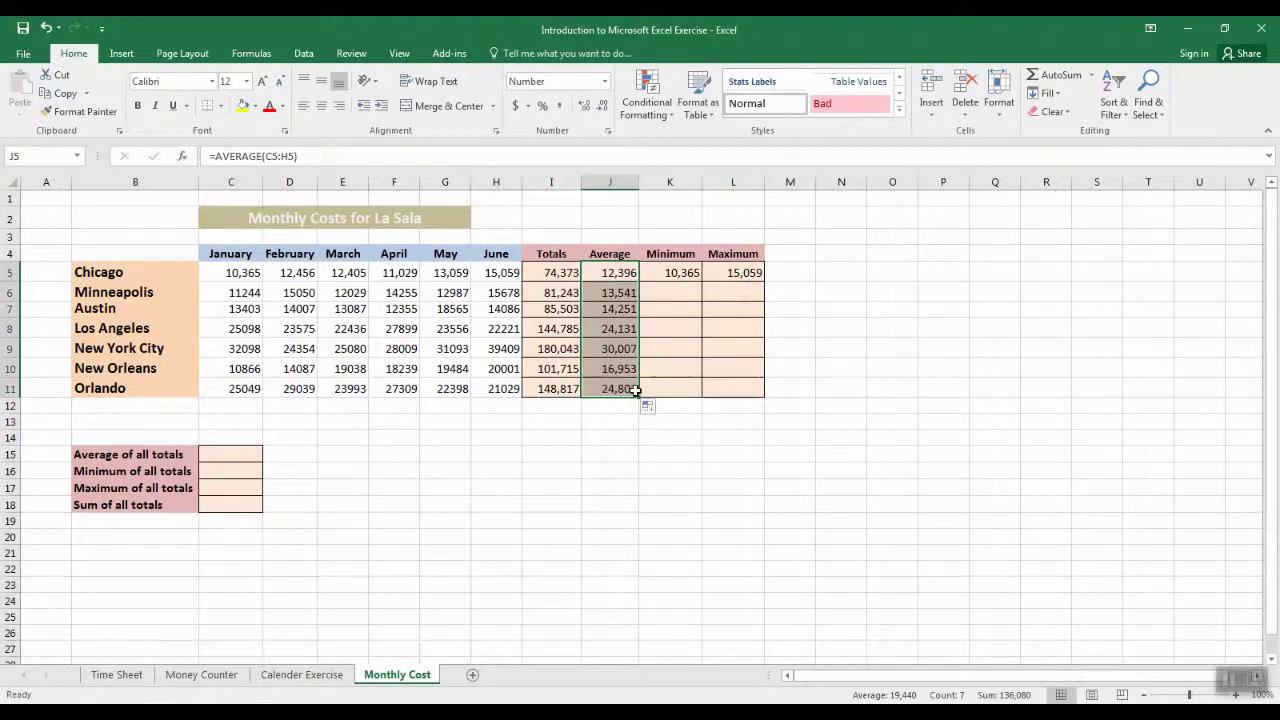
{"action": "left_click", "coordinate": [612, 309]}
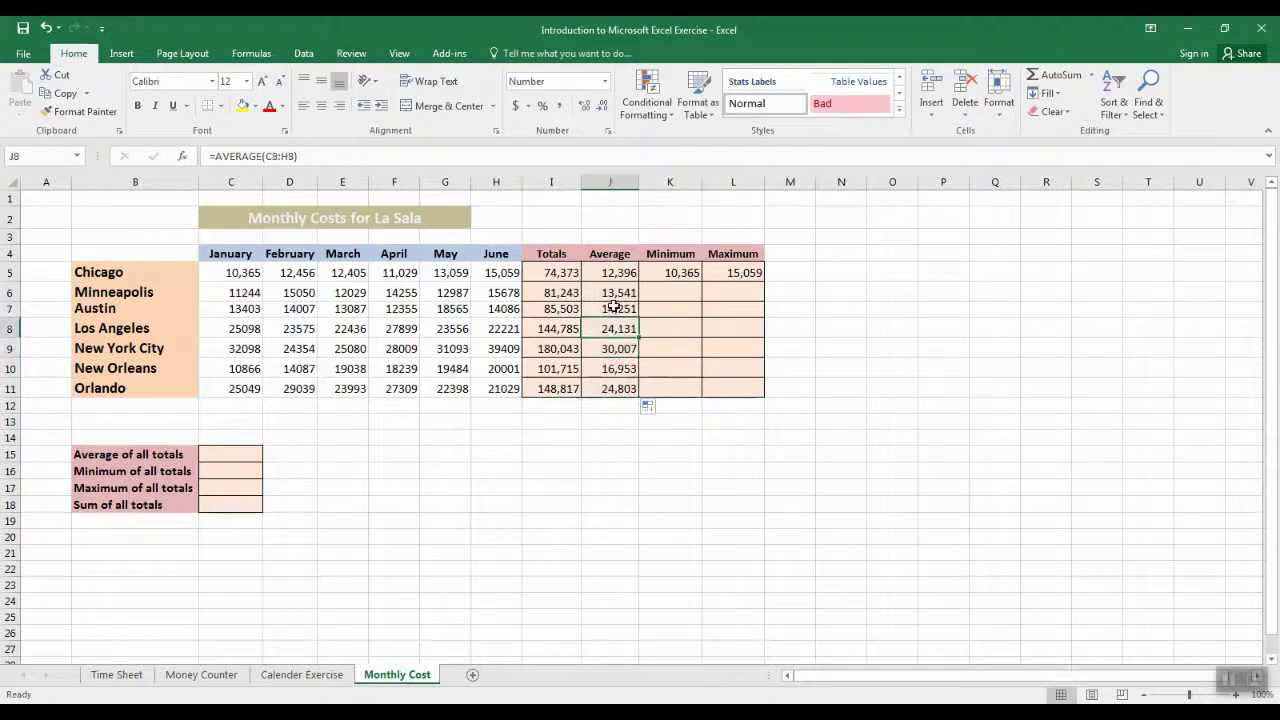
- Fill the Minimum and Maximum formulas from K5 and L5 down to row 11 and check Orlando's maximum formula
{"action": "left_click", "coordinate": [678, 275]}
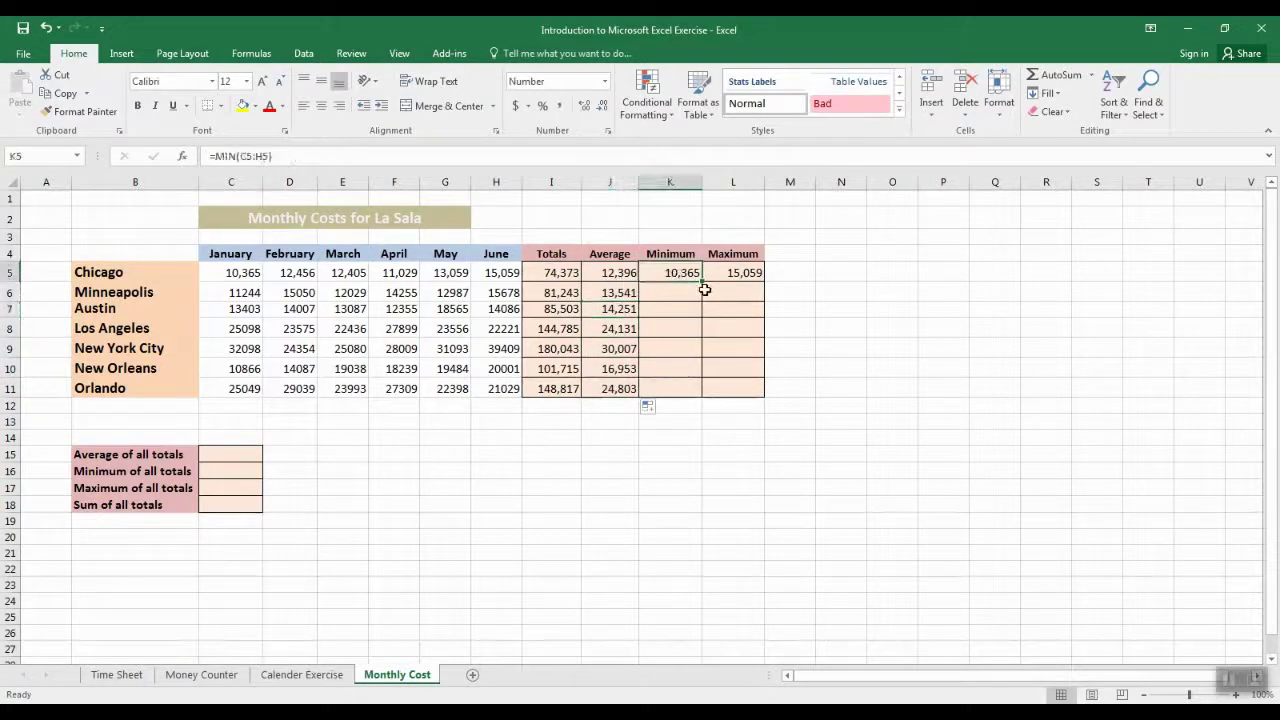
{"action": "left_click_drag", "start_coordinate": [702, 285], "coordinate": [697, 395]}
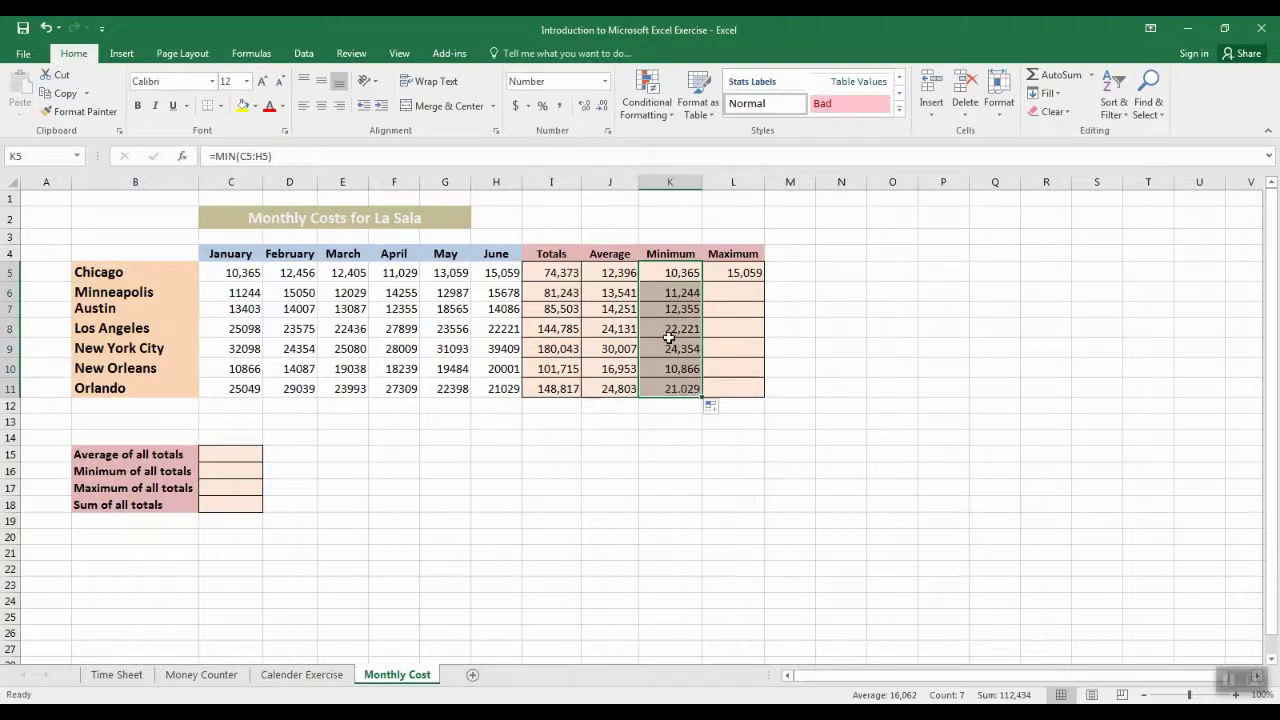
{"action": "left_click", "coordinate": [750, 272]}
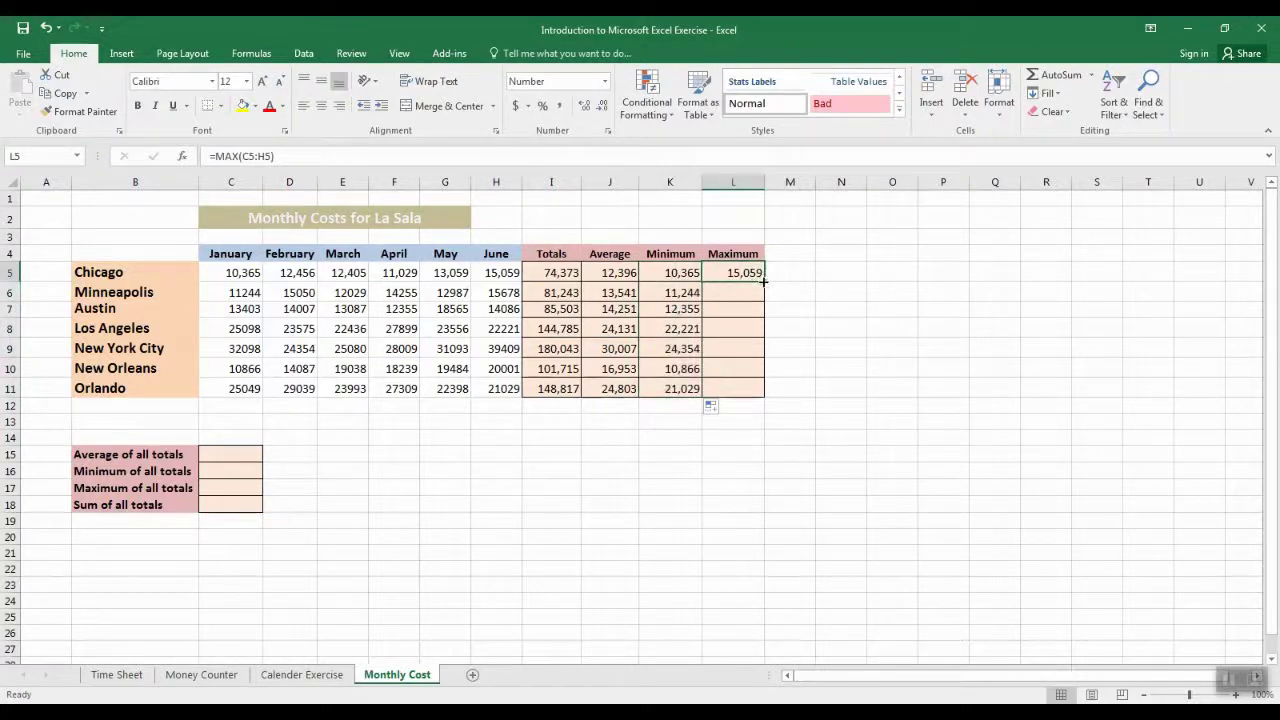
{"action": "left_click_drag", "start_coordinate": [763, 282], "coordinate": [760, 394]}
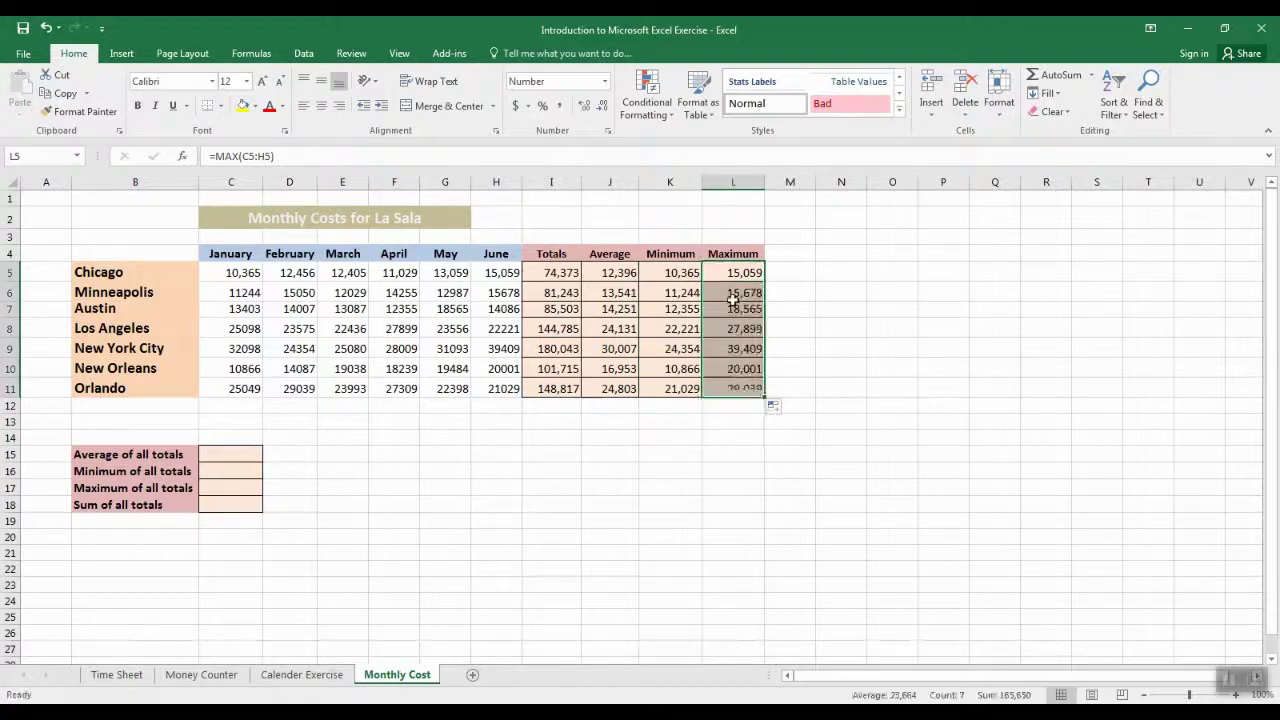
{"action": "left_click", "coordinate": [727, 391]}
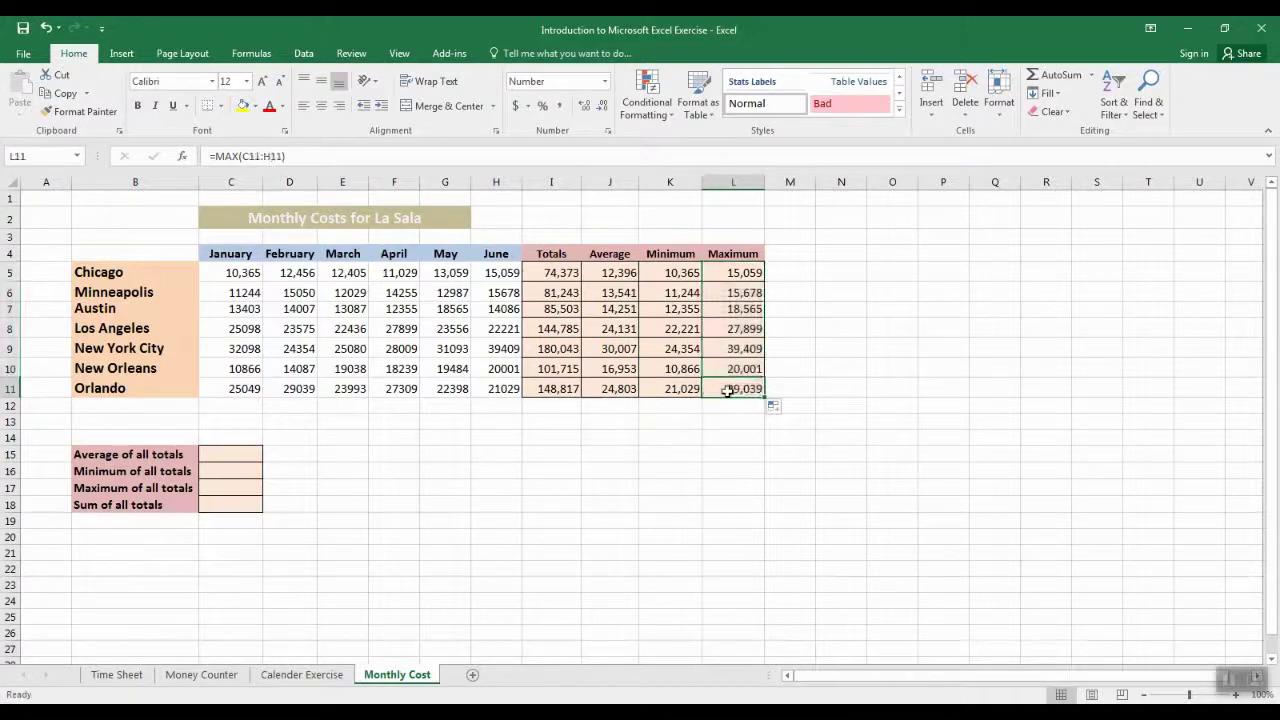